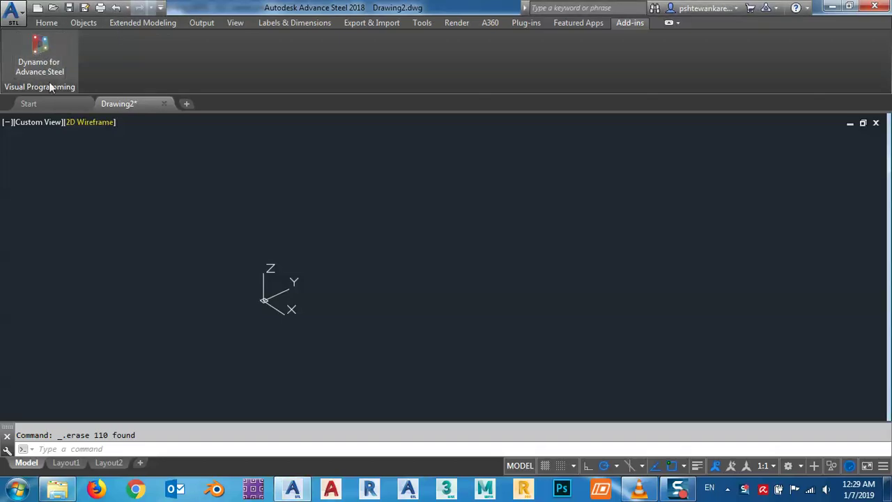
# - Launch Dynamo for Advance Steel, create a new workspace, and shift its window slightly over the drawing
pyautogui.click(35, 52)
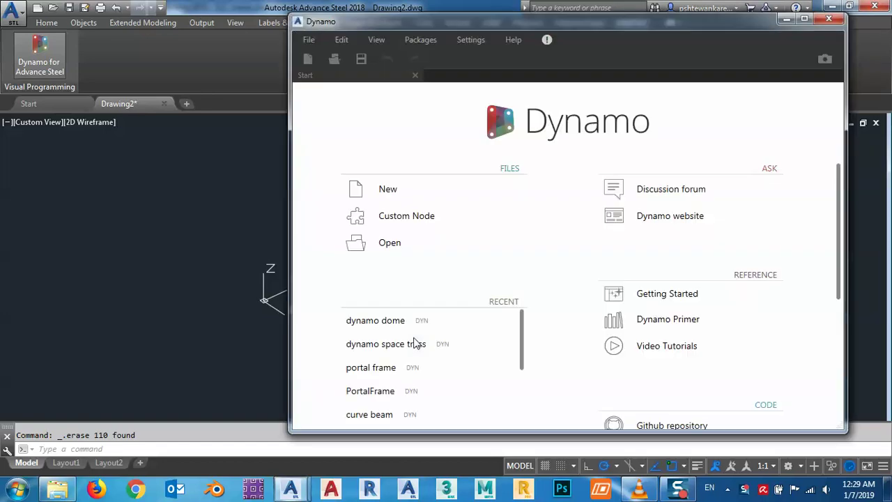
pyautogui.click(370, 192)
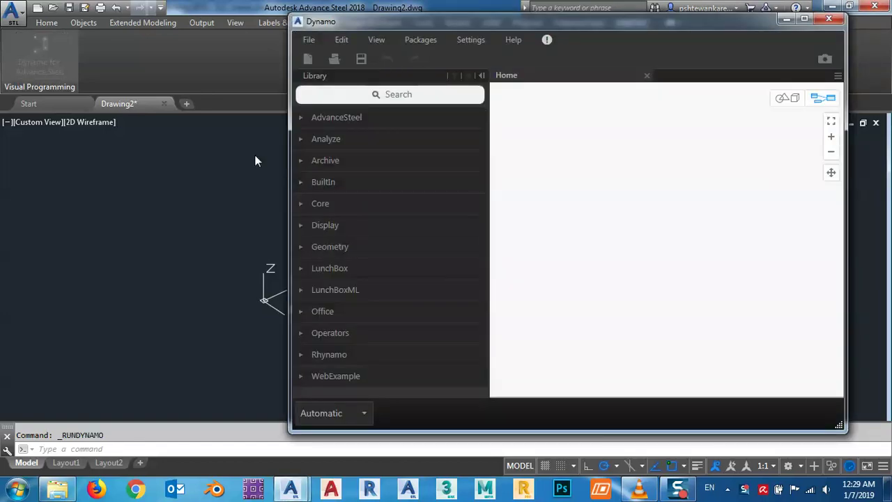
pyautogui.moveTo(407, 27); pyautogui.dragTo(361, 27)
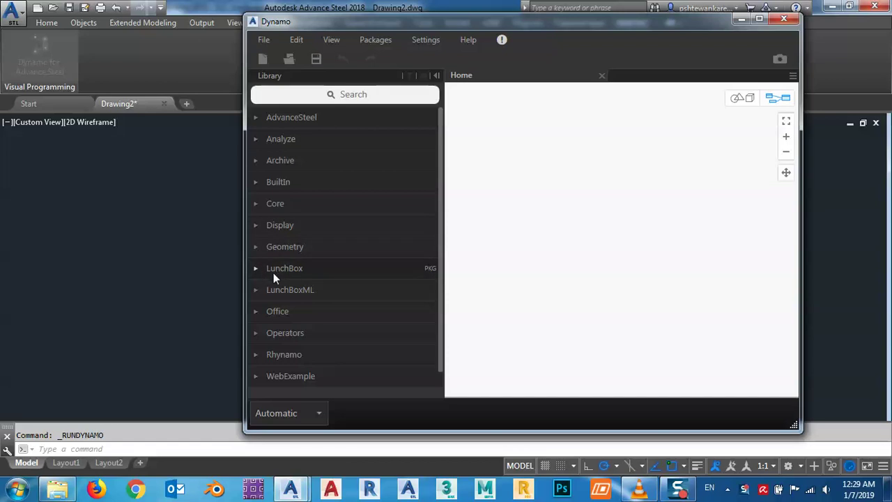
# - Add the WireSpaceTruss node from LunchBox's Geometry Structure category to the workspace, leaving free space for its input nodes
pyautogui.click(380, 41)
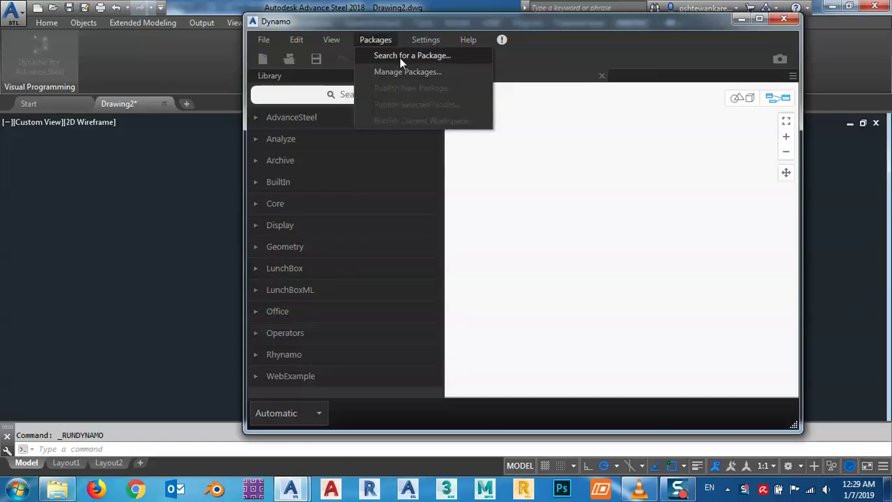
pyautogui.click(253, 268)
pyautogui.click(254, 269)
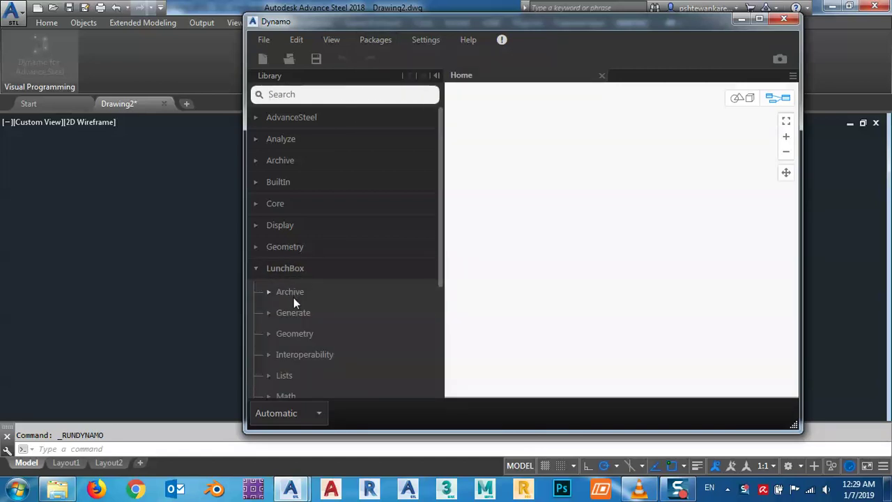
pyautogui.scroll(-3, 434, 245)
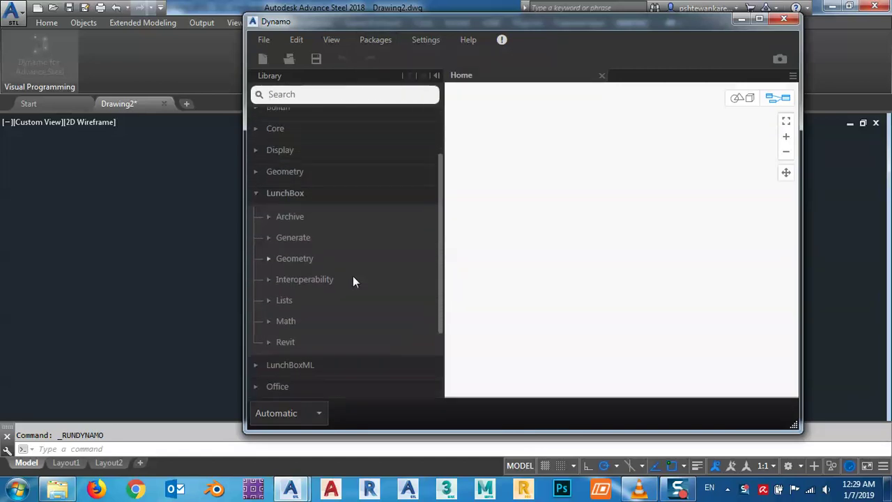
pyautogui.click(270, 258)
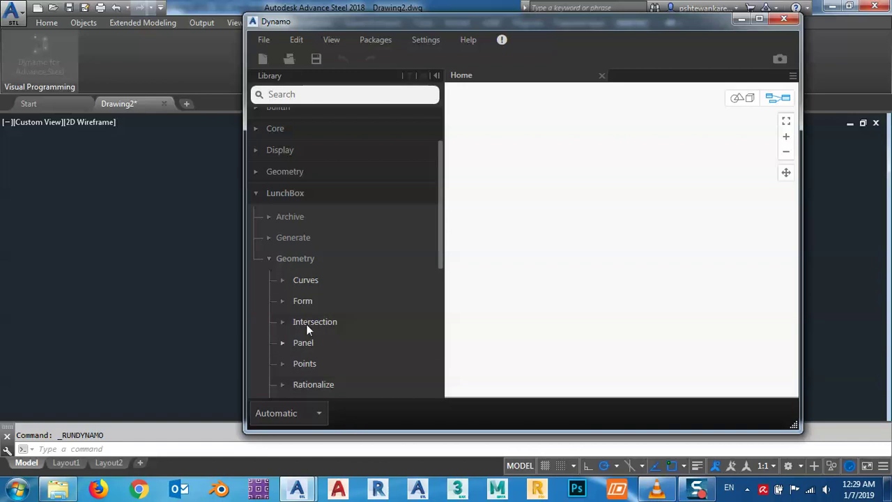
pyautogui.moveTo(443, 216); pyautogui.dragTo(438, 265)
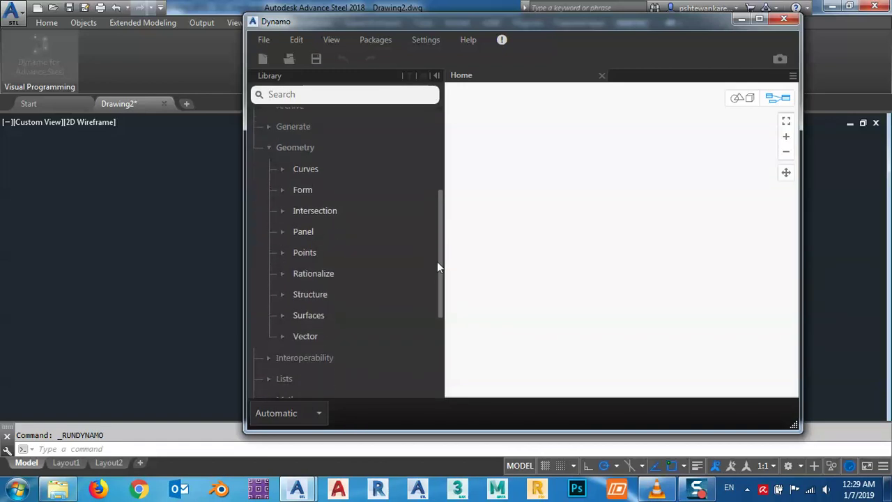
pyautogui.click(282, 289)
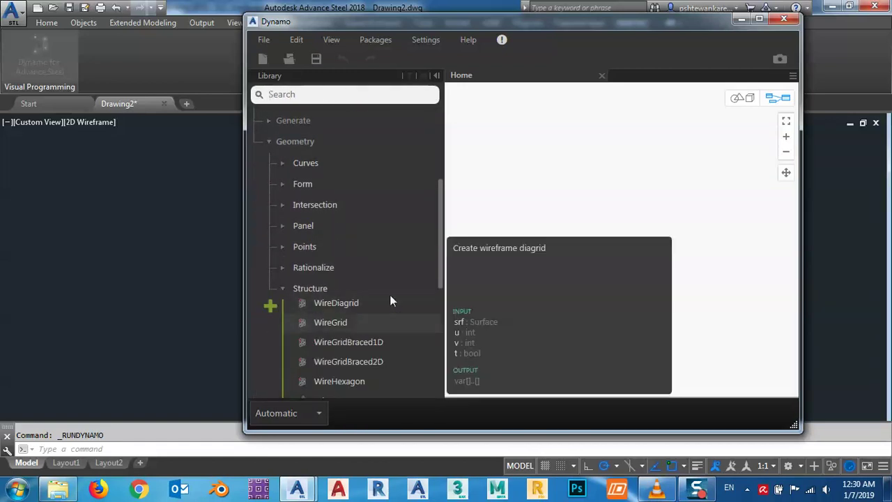
pyautogui.moveTo(440, 244); pyautogui.dragTo(407, 296)
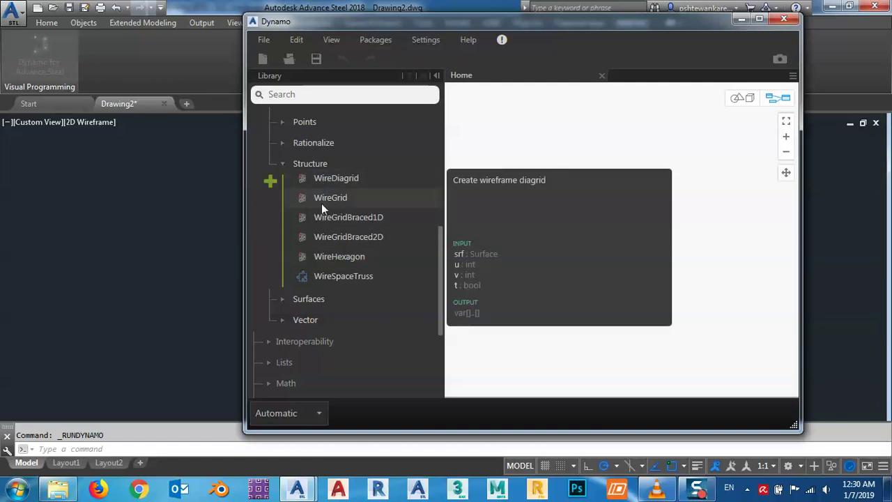
pyautogui.click(333, 276)
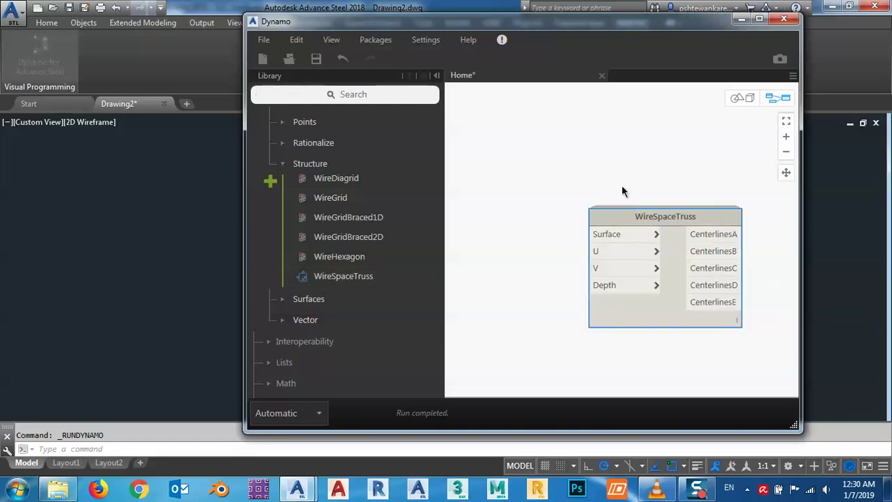
pyautogui.moveTo(642, 223); pyautogui.dragTo(640, 191)
pyautogui.moveTo(636, 189)
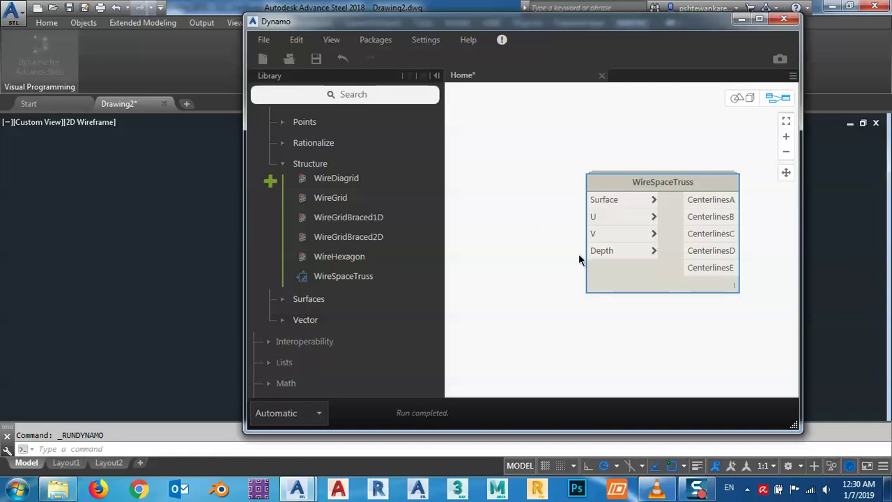
pyautogui.moveTo(559, 249); pyautogui.dragTo(579, 246, button='middle')
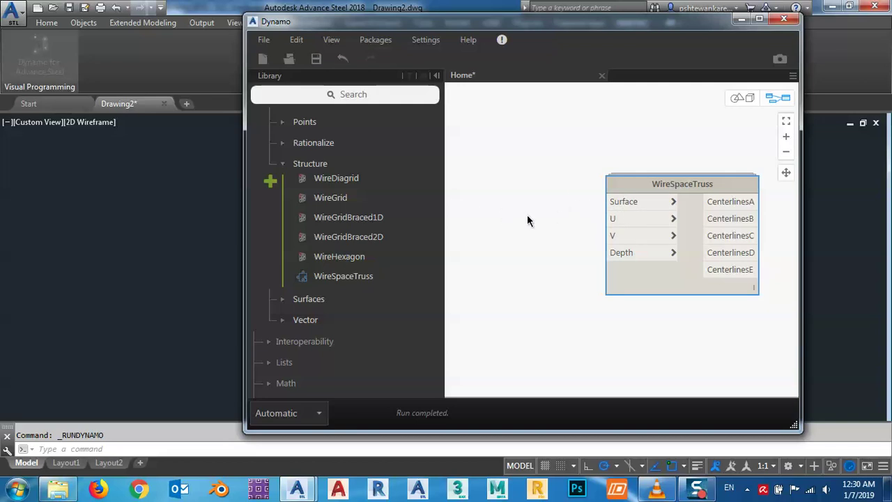
pyautogui.moveTo(527, 214); pyautogui.dragTo(552, 217, button='middle')
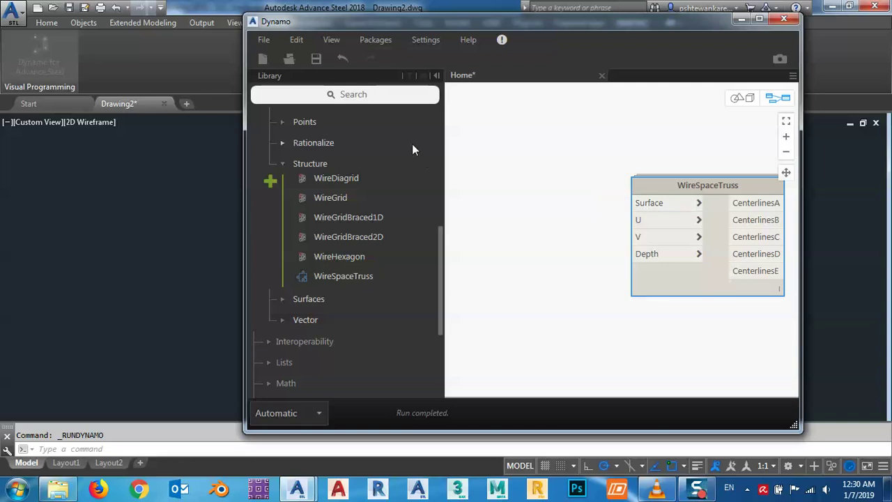
# - Search the node library for "surfa", add the Surface ByLoft (crossSections) node, and place it before the WireSpaceTruss node
pyautogui.click(377, 95)
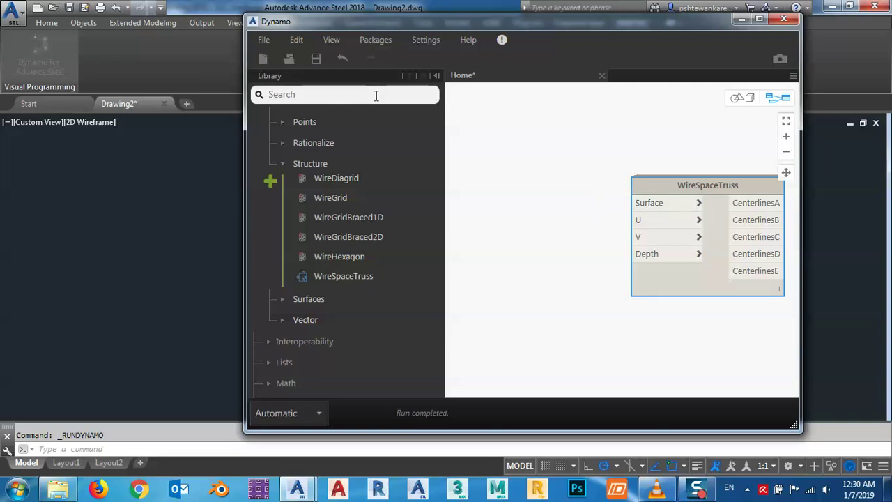
pyautogui.write('su')
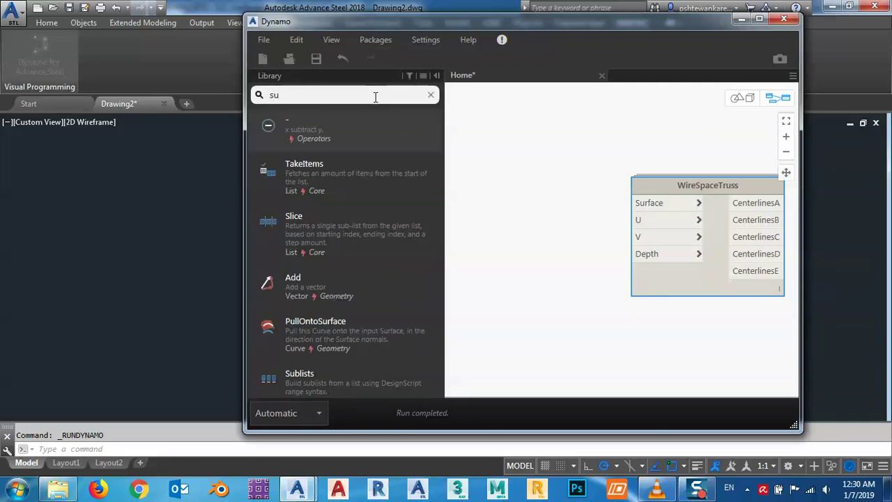
pyautogui.write('rfa')
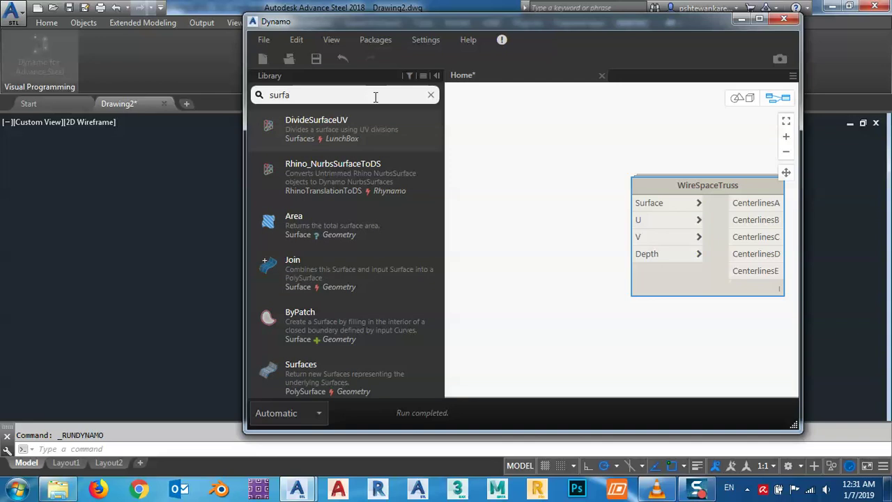
pyautogui.scroll(-3, 355, 284)
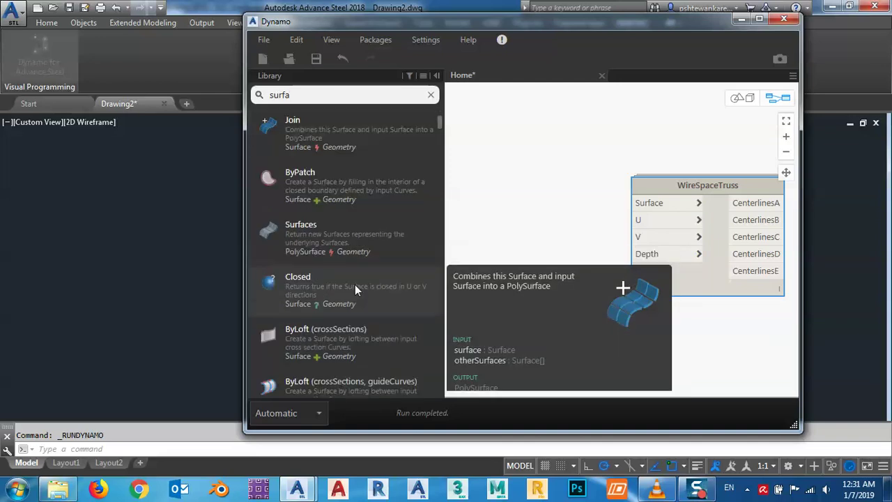
pyautogui.click(311, 339)
pyautogui.moveTo(626, 238); pyautogui.dragTo(483, 175)
pyautogui.moveTo(531, 235); pyautogui.dragTo(549, 243, button='middle')
pyautogui.moveTo(586, 177); pyautogui.dragTo(574, 176)
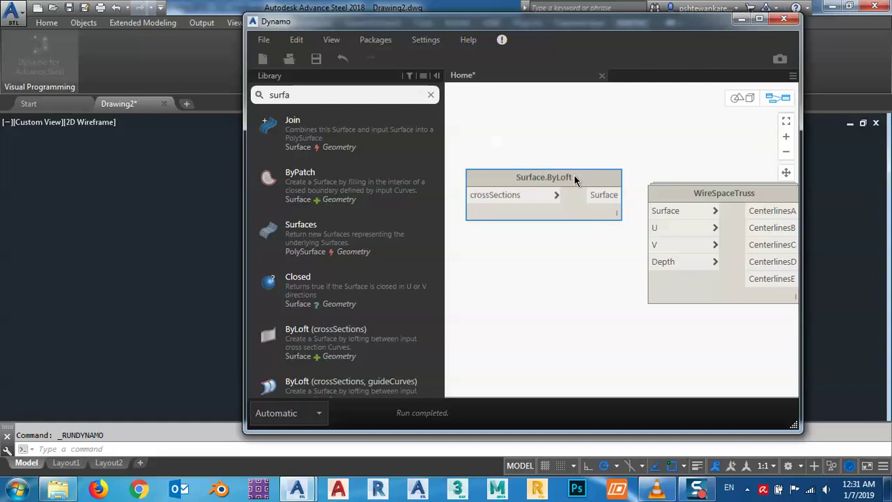
pyautogui.moveTo(543, 214); pyautogui.dragTo(549, 221, button='middle')
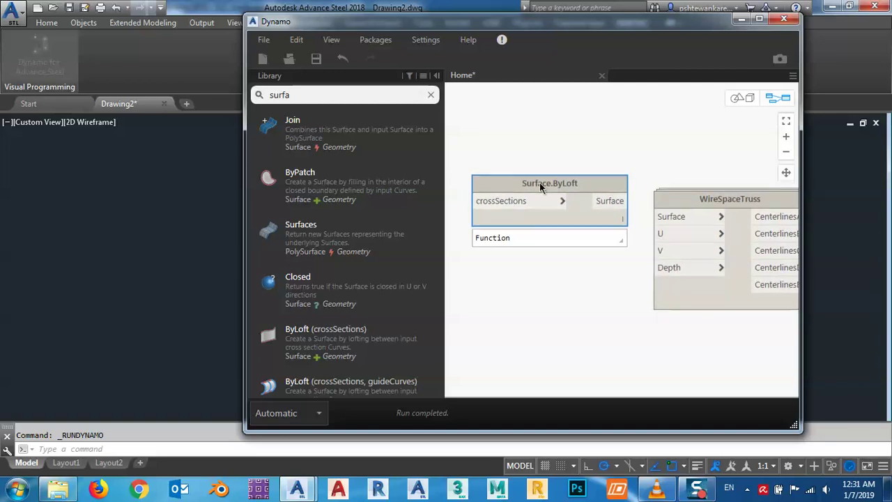
pyautogui.moveTo(539, 183); pyautogui.dragTo(529, 184)
# - Connect the Surface.ByLoft node's Surface output to WireSpaceTruss's Surface input and adjust the loft node's position
pyautogui.moveTo(600, 202); pyautogui.dragTo(663, 222)
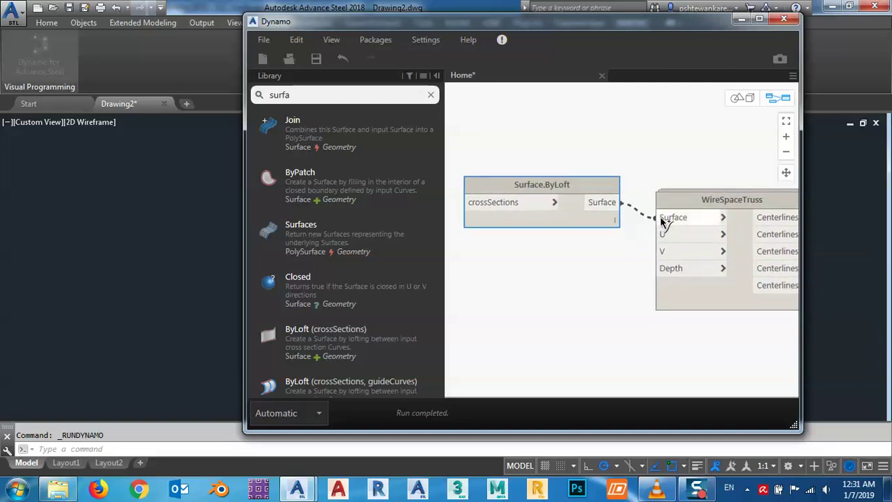
pyautogui.click(673, 222)
pyautogui.moveTo(609, 266); pyautogui.dragTo(676, 257, button='middle')
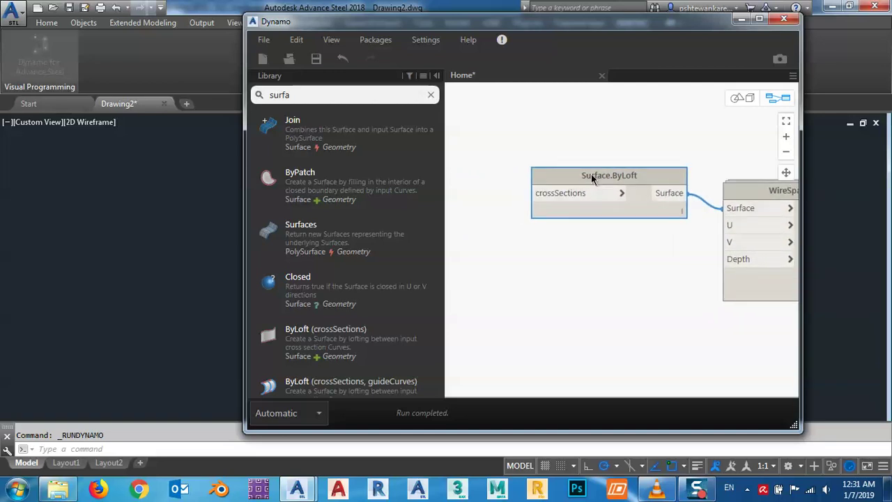
pyautogui.moveTo(592, 177); pyautogui.dragTo(603, 182)
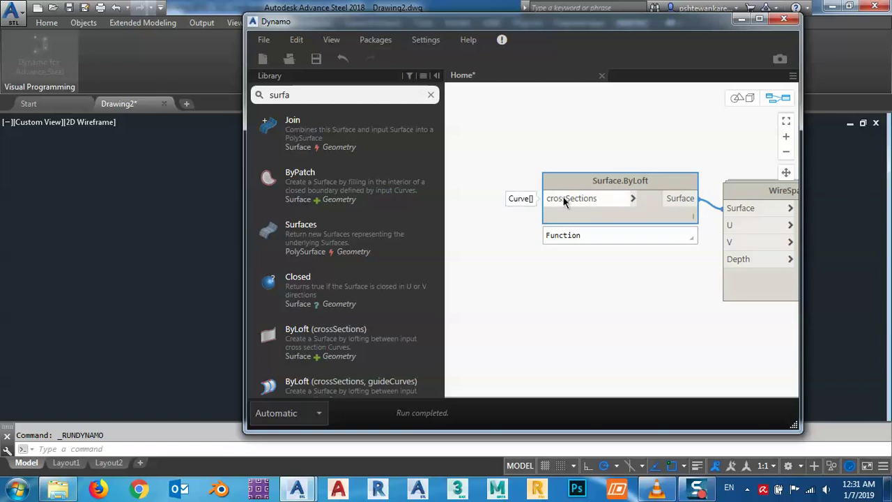
pyautogui.moveTo(559, 281); pyautogui.dragTo(593, 255, button='middle')
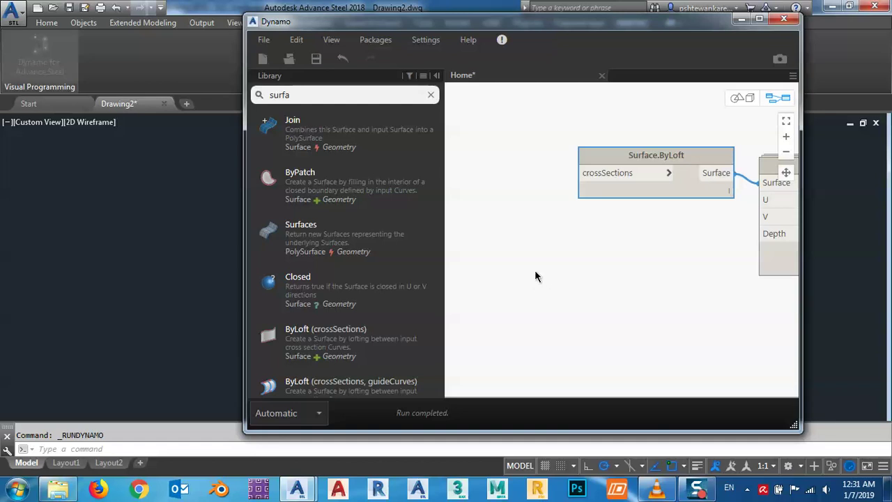
pyautogui.moveTo(534, 274); pyautogui.dragTo(599, 258, button='middle')
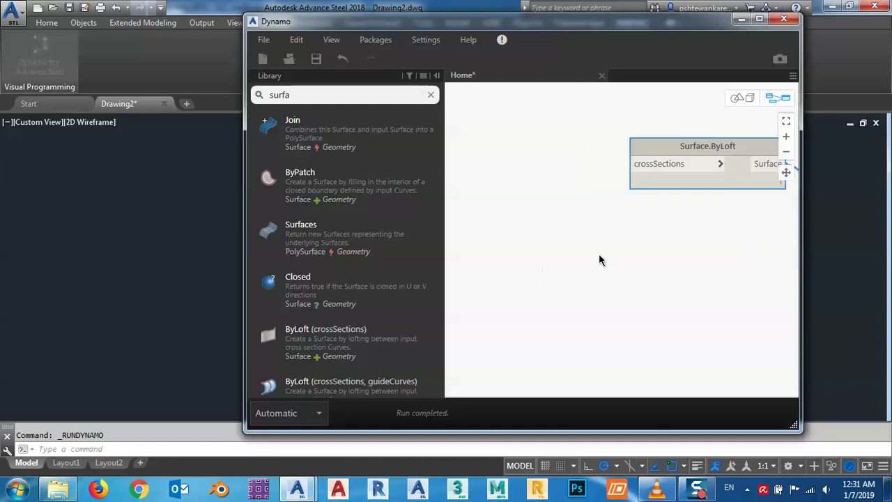
# - Search the library for "line", add a Line.ByStartPointEndPoint node, and place it before the Surface.ByLoft node
pyautogui.click(430, 95)
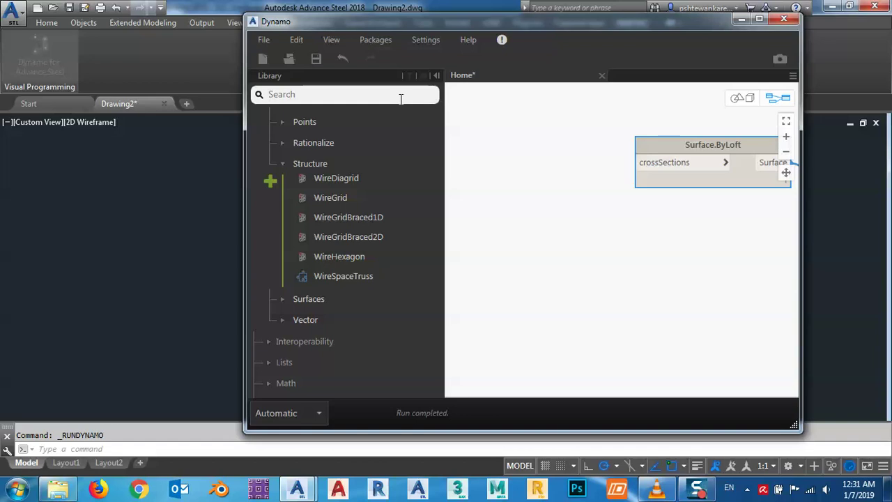
pyautogui.write('lines')
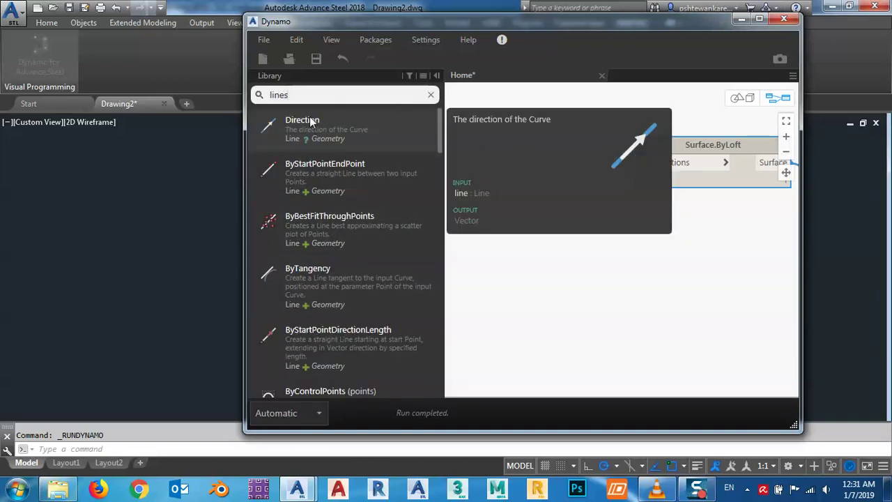
pyautogui.press('BackSpace')
pyautogui.click(307, 120)
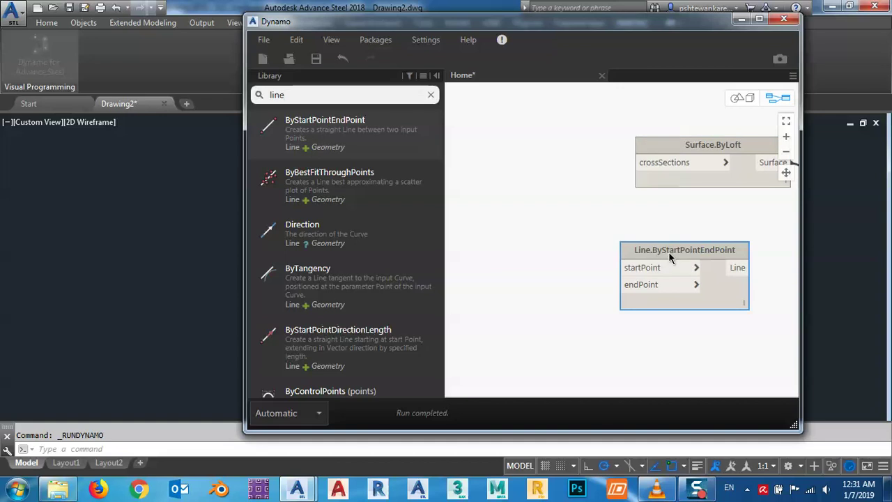
pyautogui.moveTo(669, 258); pyautogui.dragTo(513, 144)
pyautogui.scroll(-3, 627, 255)
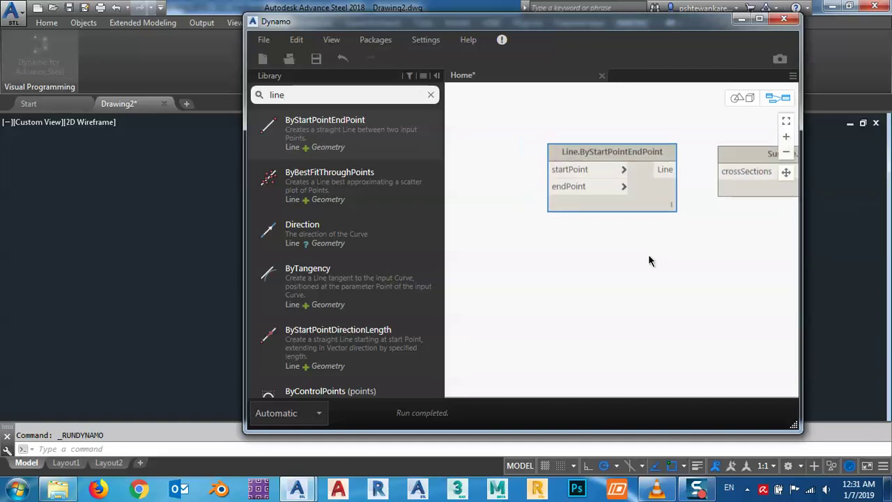
# - Duplicate the Line.ByStartPointEndPoint node and place the copy directly below the original
pyautogui.moveTo(566, 176); pyautogui.dragTo(558, 178)
pyautogui.hotkey('ctrl', 'c')
pyautogui.hotkey('ctrl', 'v')
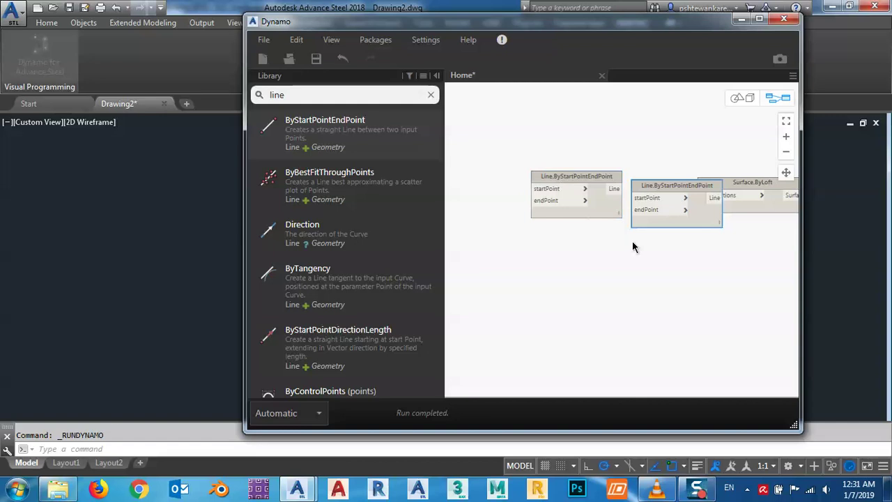
pyautogui.moveTo(651, 187); pyautogui.dragTo(561, 236)
pyautogui.moveTo(575, 309); pyautogui.dragTo(594, 315, button='middle')
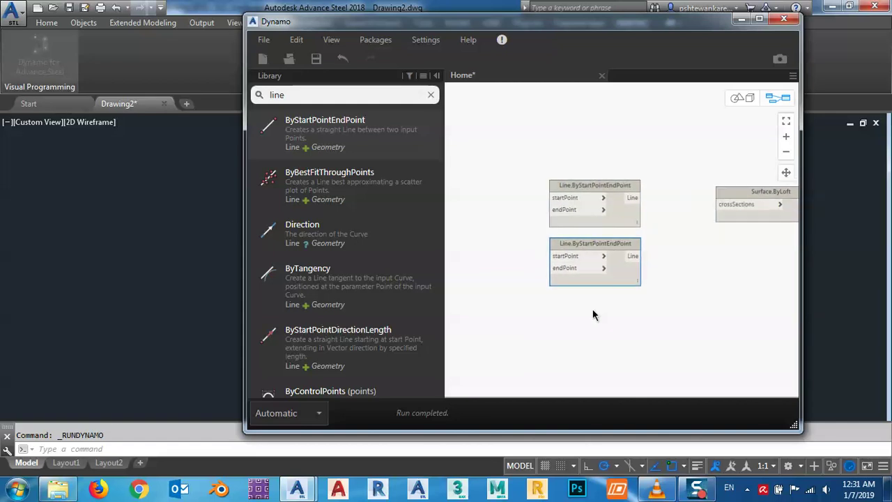
pyautogui.moveTo(549, 276); pyautogui.dragTo(551, 266, button='middle')
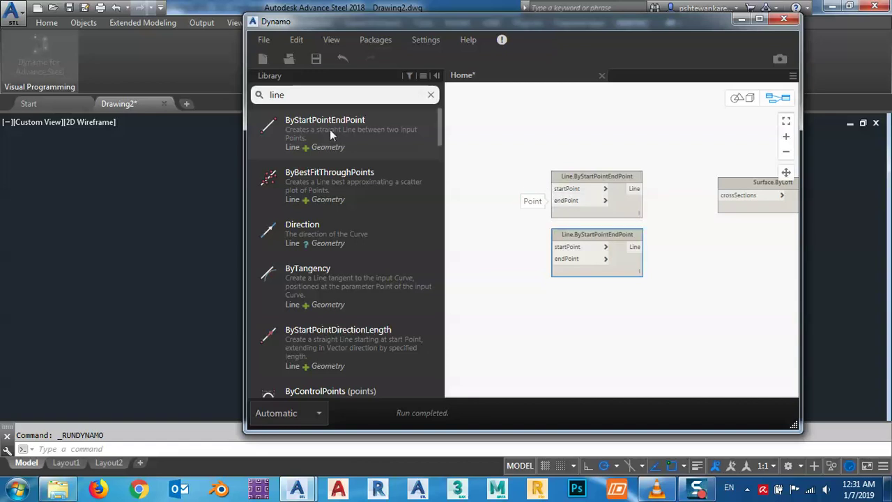
# - Search the library for "point", add a Point.ByCoordinates (x, y, z) node, and place it before the two line nodes
pyautogui.doubleClick(299, 95)
pyautogui.write('po')
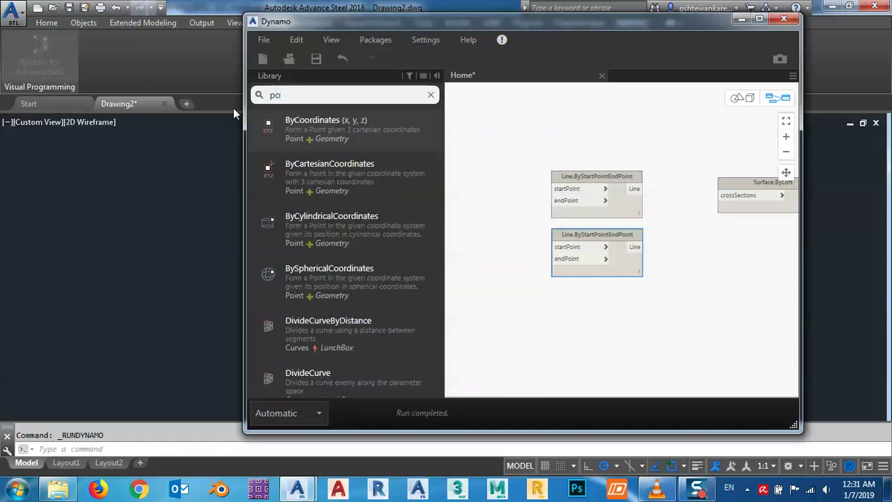
pyautogui.write('int')
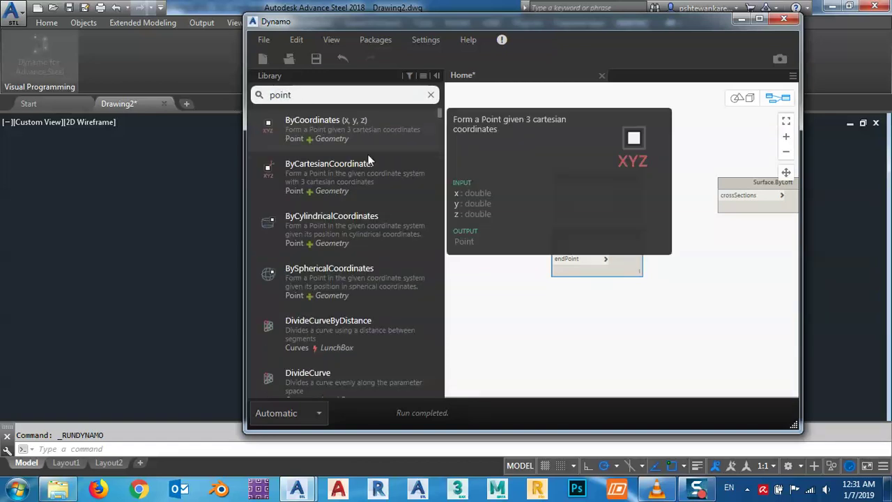
pyautogui.click(368, 150)
pyautogui.moveTo(710, 277); pyautogui.dragTo(518, 156)
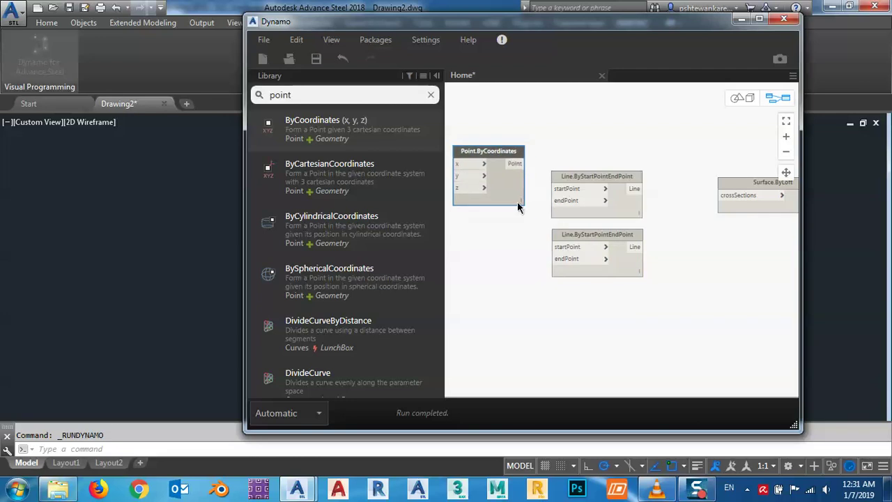
# - Duplicate the Point.ByCoordinates node and place the copy directly below the original
pyautogui.moveTo(518, 203); pyautogui.dragTo(626, 237, button='middle')
pyautogui.moveTo(590, 189); pyautogui.dragTo(561, 188)
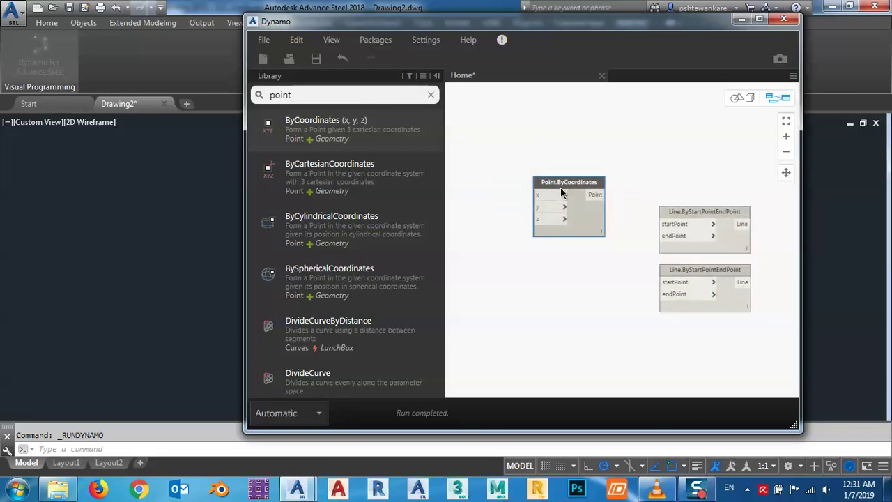
pyautogui.hotkey('ctrl', 'c')
pyautogui.hotkey('ctrl', 'v')
pyautogui.moveTo(647, 198); pyautogui.dragTo(567, 247)
# - Duplicate both Point.ByCoordinates nodes together and place the copied pair below the originals
pyautogui.moveTo(582, 346); pyautogui.dragTo(527, 198)
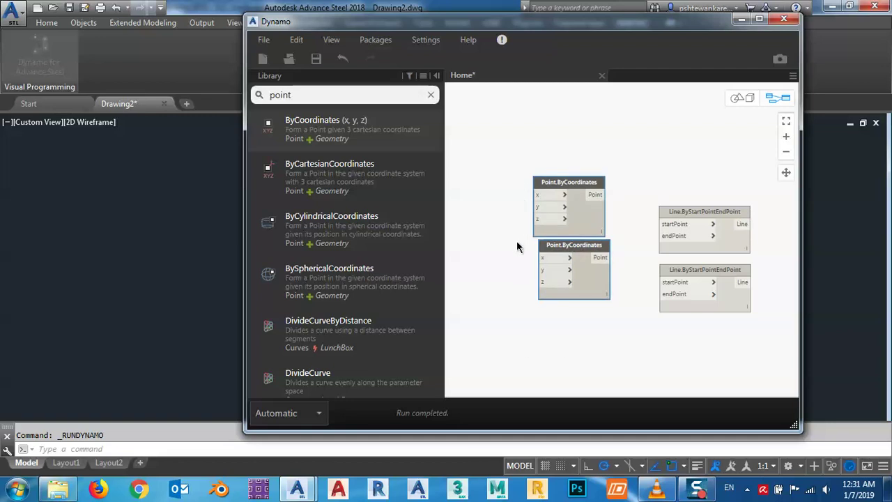
pyautogui.hotkey('ctrl', 'c')
pyautogui.hotkey('ctrl', 'v')
pyautogui.moveTo(642, 265); pyautogui.dragTo(552, 314)
# - Align the four Point.ByCoordinates nodes into one vertical column
pyautogui.hotkey('ctrl', 'l')
pyautogui.moveTo(572, 353); pyautogui.dragTo(495, 120)
pyautogui.rightClick(486, 124)
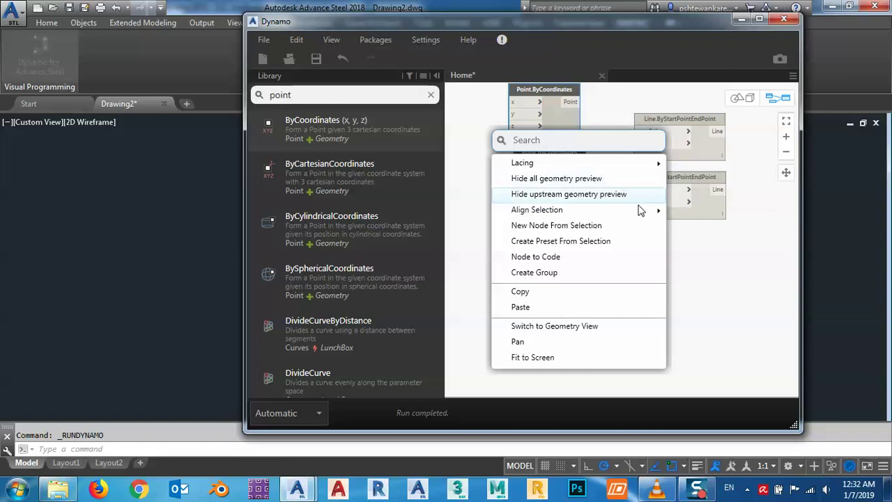
pyautogui.moveTo(640, 209)
pyautogui.click(686, 225)
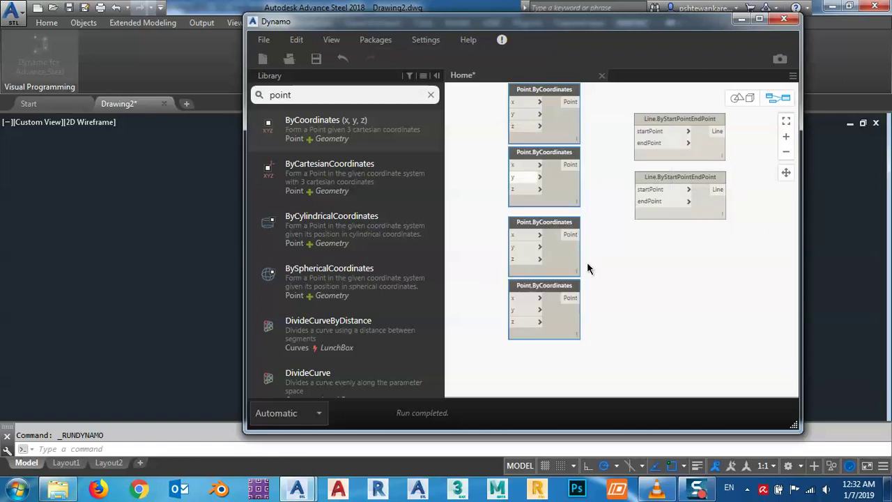
# - Connect the upper two Point.ByCoordinates outputs to the first line node's startPoint and endPoint
pyautogui.scroll(3, 578, 150)
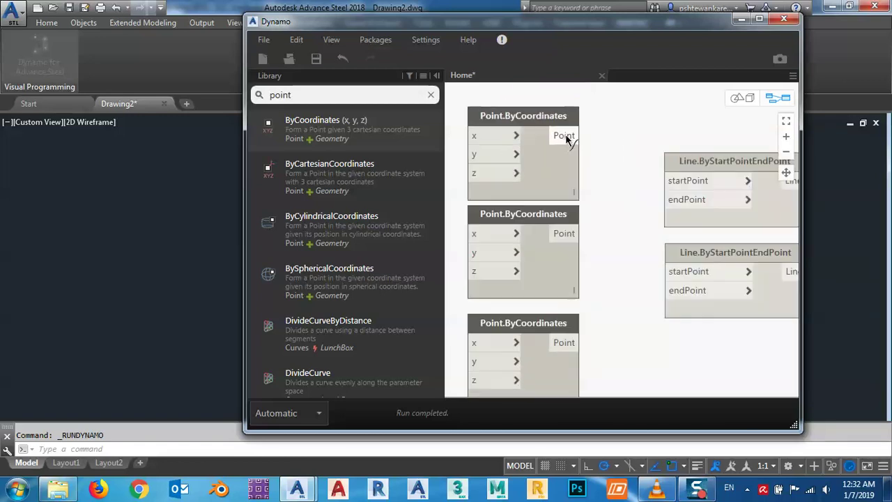
pyautogui.moveTo(579, 136); pyautogui.dragTo(665, 181)
pyautogui.moveTo(576, 235); pyautogui.dragTo(672, 200)
# - Connect the lower two Point.ByCoordinates outputs to the second line node's startPoint and endPoint
pyautogui.moveTo(649, 267); pyautogui.dragTo(631, 189, button='middle')
pyautogui.moveTo(554, 265); pyautogui.dragTo(656, 195)
pyautogui.moveTo(587, 373); pyautogui.dragTo(570, 297, button='middle')
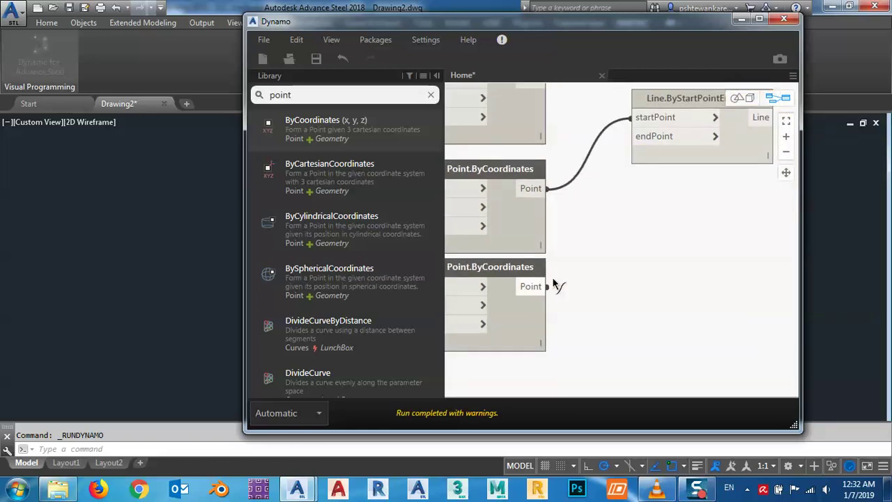
pyautogui.moveTo(530, 286); pyautogui.dragTo(637, 135)
pyautogui.scroll(-3, 611, 243)
pyautogui.moveTo(643, 241); pyautogui.dragTo(630, 275, button='middle')
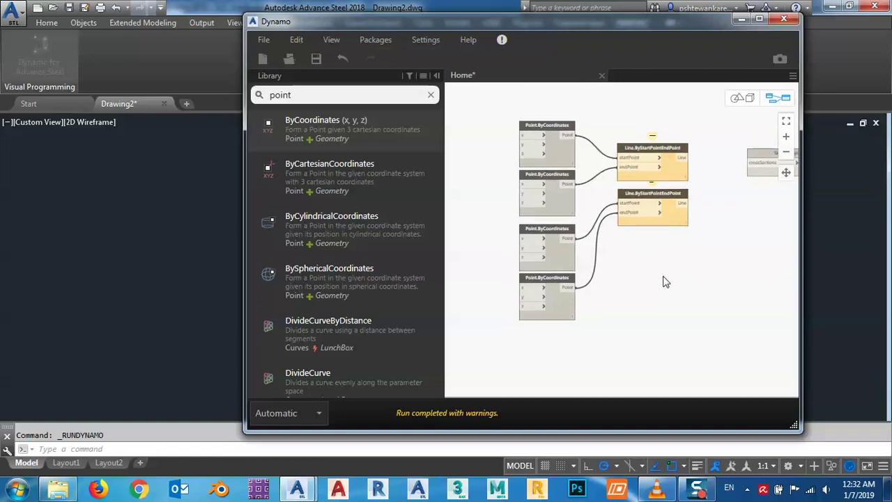
pyautogui.scroll(-2, 663, 279)
pyautogui.moveTo(667, 322); pyautogui.dragTo(551, 140)
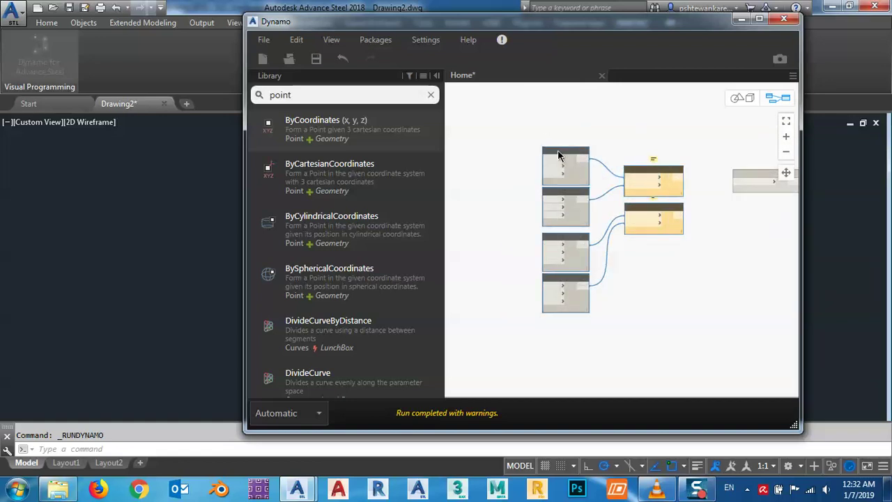
pyautogui.scroll(4, 557, 168)
pyautogui.scroll(2, 518, 176)
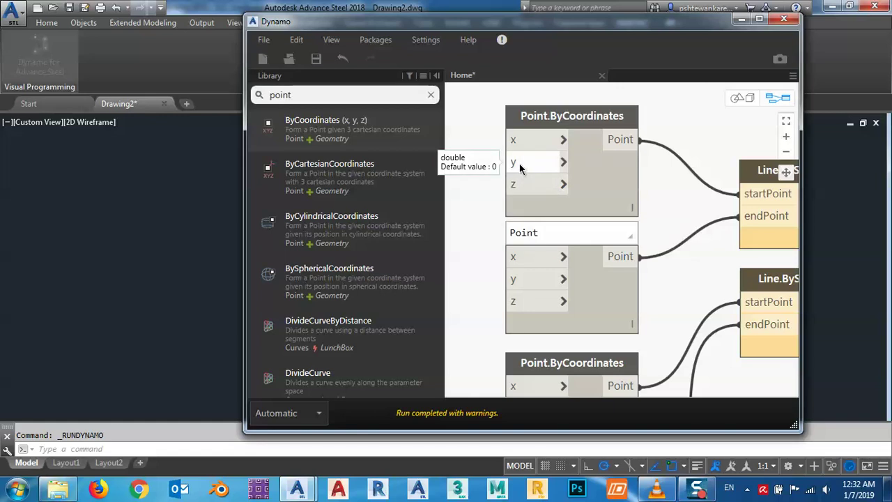
pyautogui.scroll(-3, 478, 223)
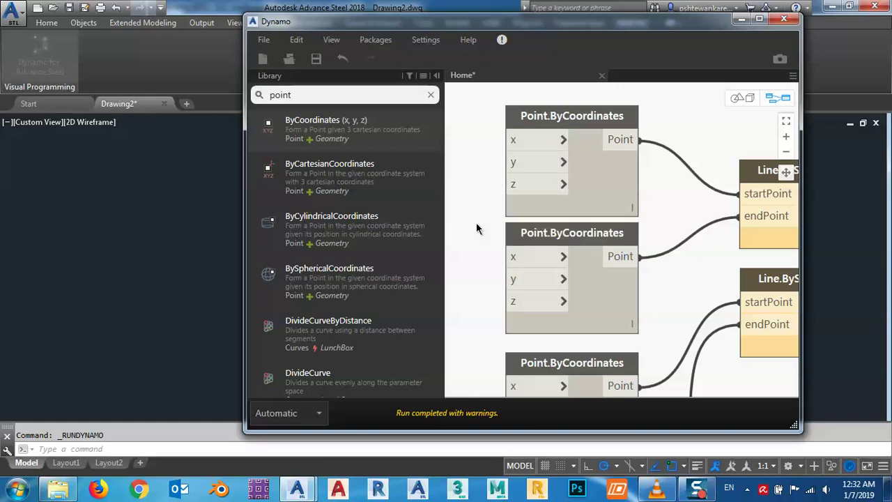
# - Search the library for "number", add a Number node, and place it before the Point.ByCoordinates nodes
pyautogui.moveTo(375, 90); pyautogui.dragTo(264, 104)
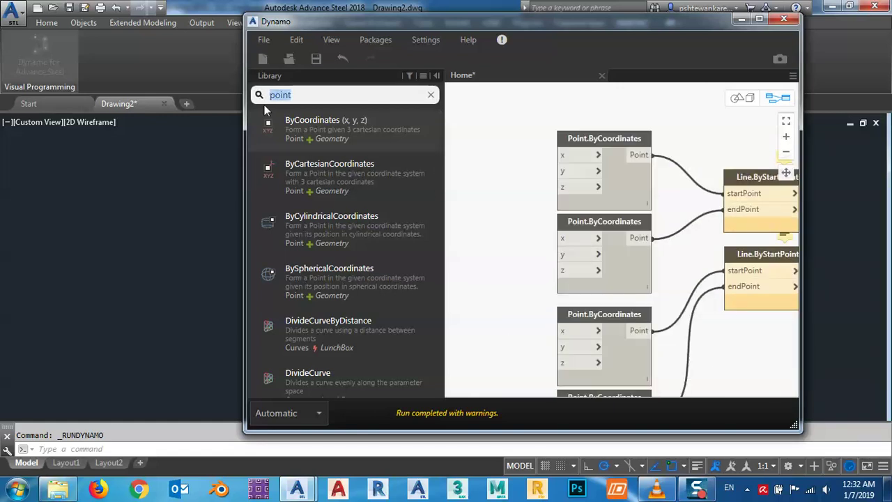
pyautogui.write('num')
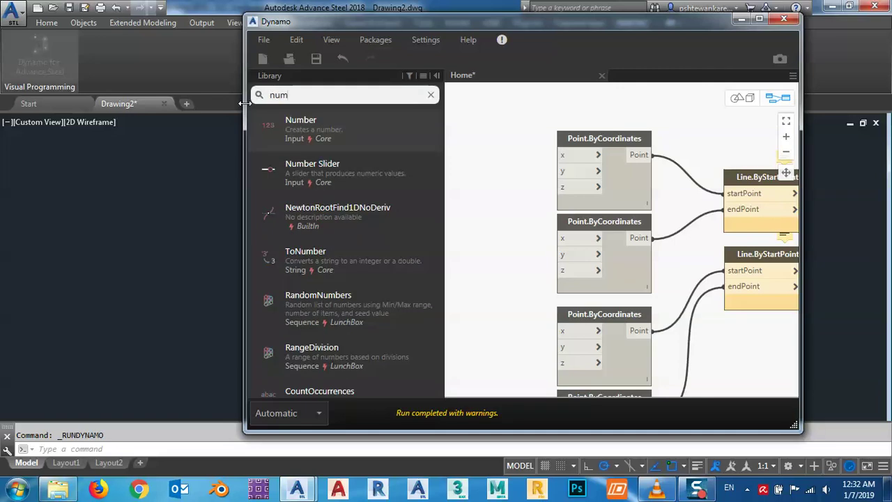
pyautogui.write('ber')
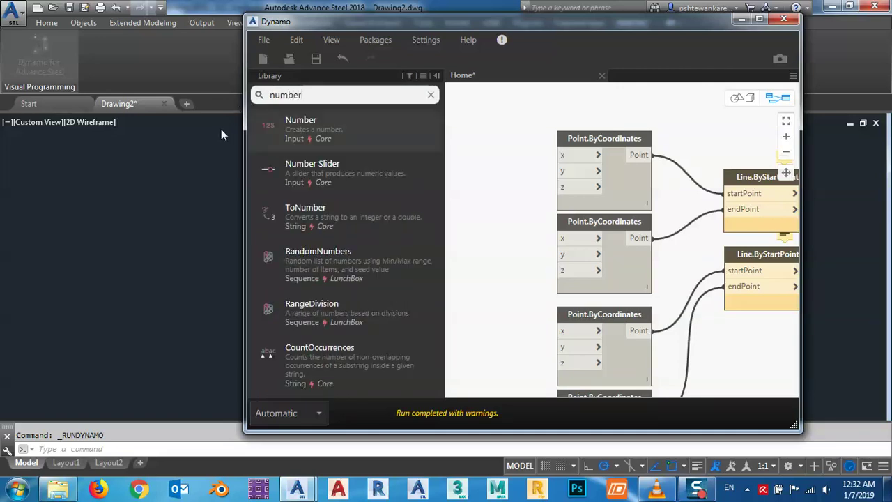
pyautogui.click(326, 126)
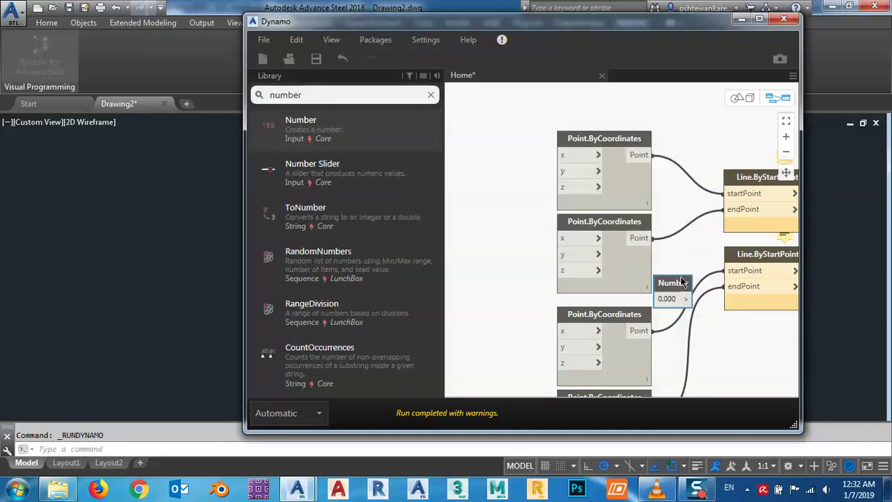
pyautogui.moveTo(487, 202); pyautogui.dragTo(474, 183)
pyautogui.moveTo(507, 223); pyautogui.dragTo(557, 217, button='middle')
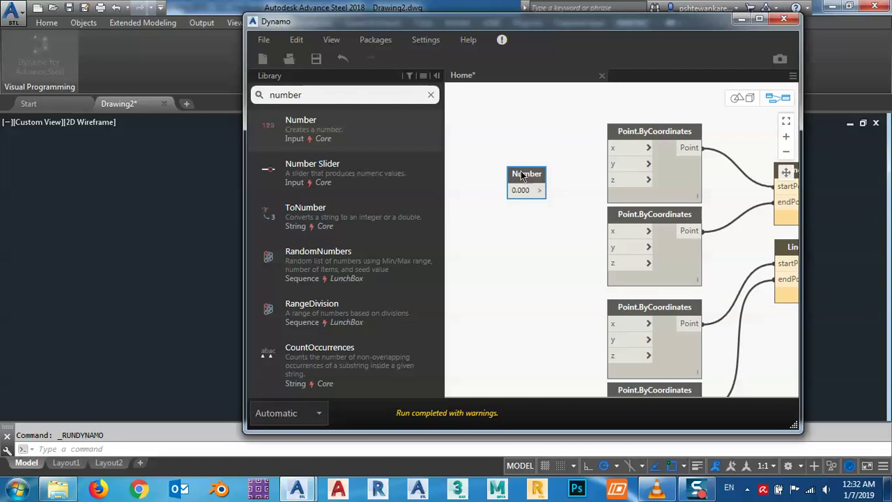
pyautogui.moveTo(522, 174); pyautogui.dragTo(519, 185)
# - Make two copies of the Number node and place them below the original
pyautogui.hotkey('ctrl', 'c')
pyautogui.hotkey('ctrl', 'v')
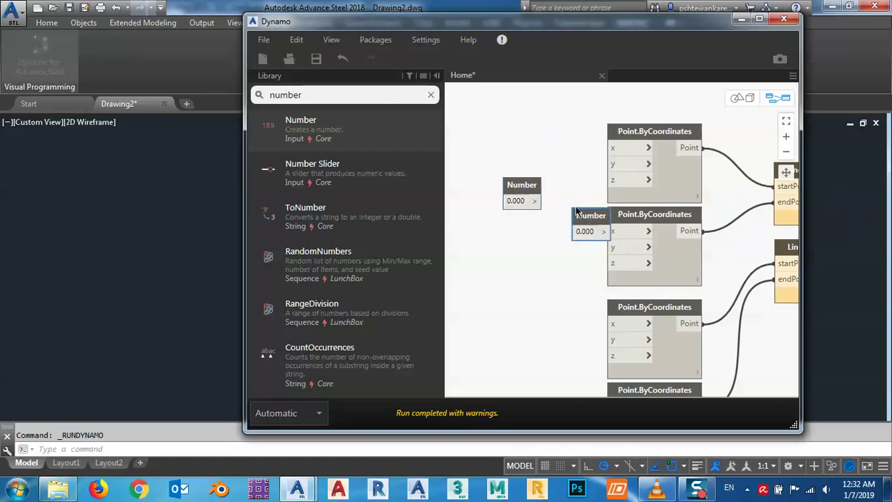
pyautogui.moveTo(589, 216); pyautogui.dragTo(520, 309)
pyautogui.hotkey('ctrl', 'v')
pyautogui.moveTo(592, 218); pyautogui.dragTo(481, 290)
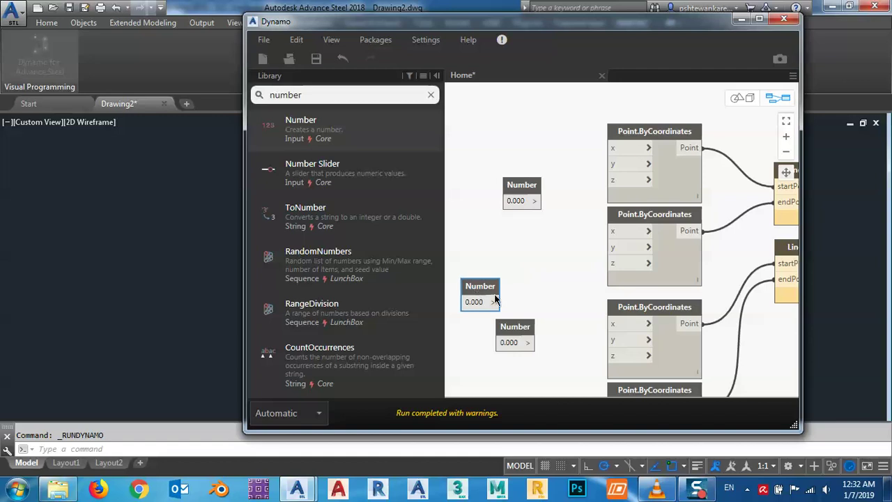
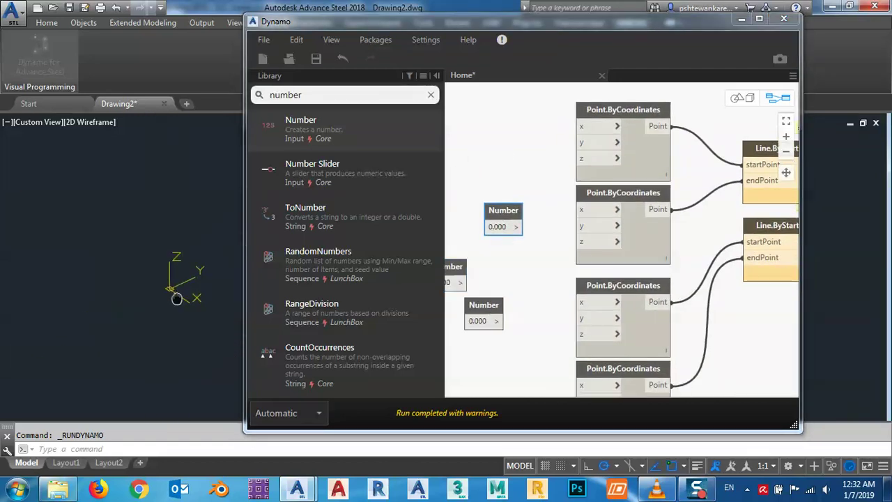
# - Set the graph's run mode to Manual
pyautogui.click(302, 415)
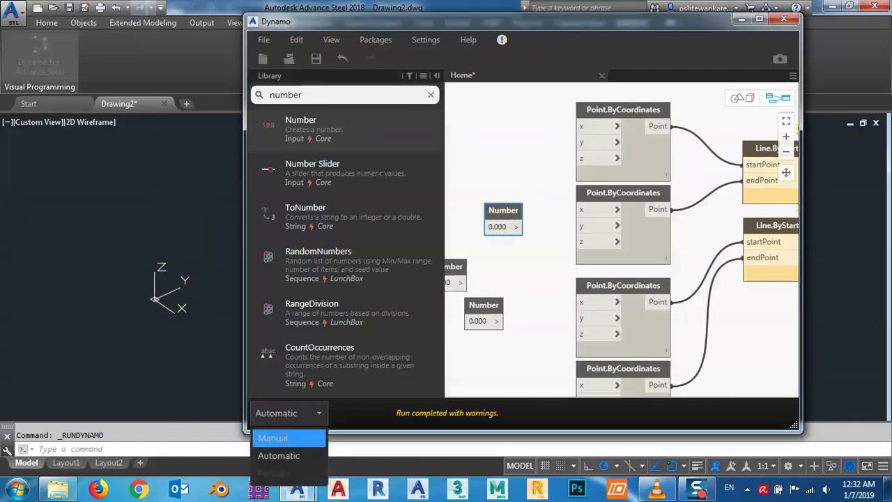
pyautogui.click(284, 438)
pyautogui.click(190, 338)
pyautogui.moveTo(188, 313); pyautogui.dragTo(168, 332, button='middle')
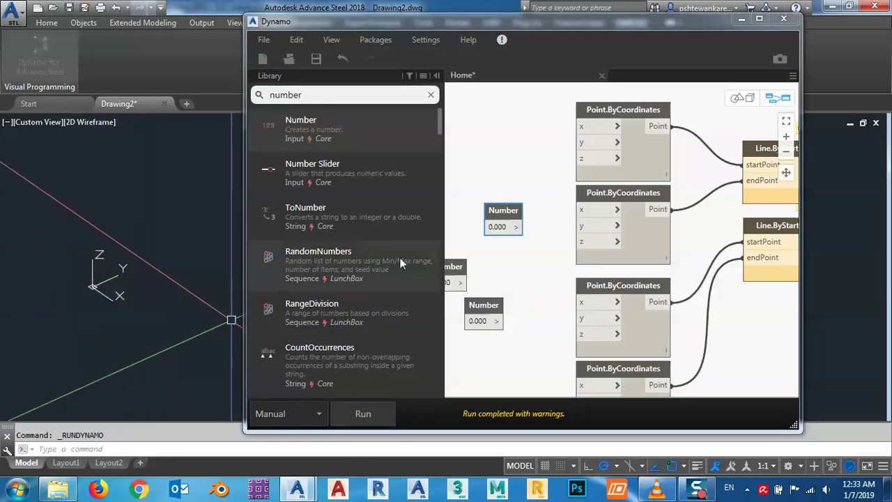
# - Connect the upper Number node to the second point's x input and set its value to 10000
pyautogui.moveTo(516, 228); pyautogui.dragTo(583, 211)
pyautogui.moveTo(489, 230); pyautogui.dragTo(504, 234)
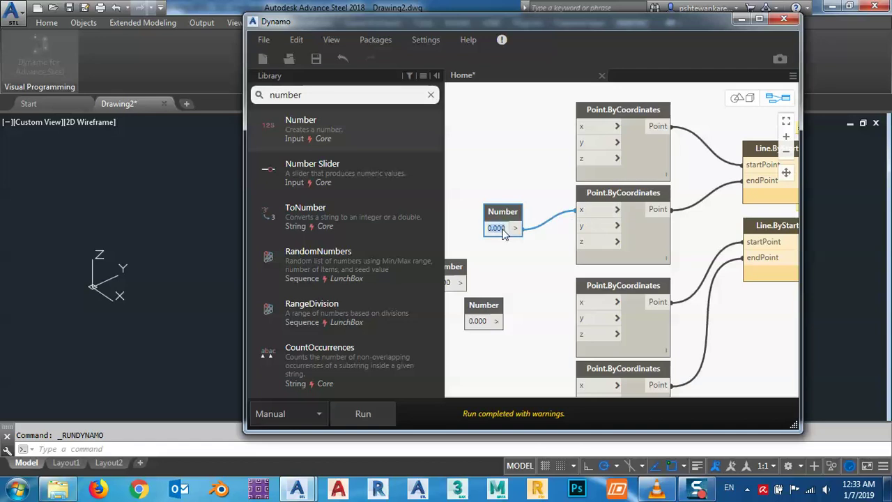
pyautogui.write('10000')
pyautogui.press('Return')
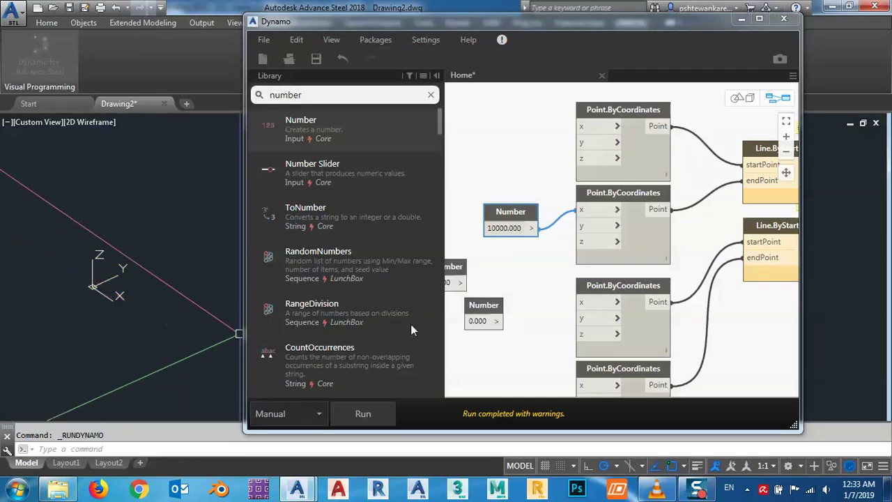
# - Reposition the two remaining Number nodes, connect one to the third point's y input, and set its value to 20000
pyautogui.moveTo(537, 282); pyautogui.dragTo(619, 226, button='middle')
pyautogui.moveTo(556, 257); pyautogui.dragTo(533, 324)
pyautogui.moveTo(502, 218); pyautogui.dragTo(559, 270)
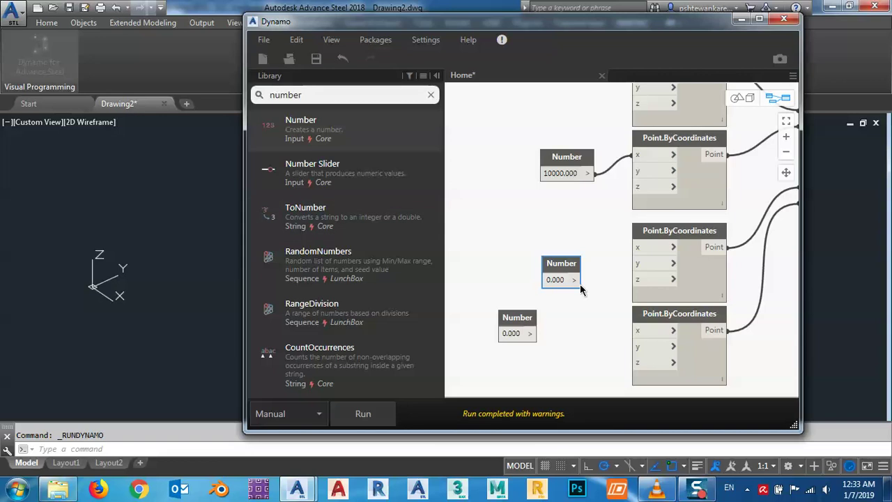
pyautogui.moveTo(576, 280); pyautogui.dragTo(641, 263)
pyautogui.click(640, 263)
pyautogui.write('20000')
pyautogui.press('Return')
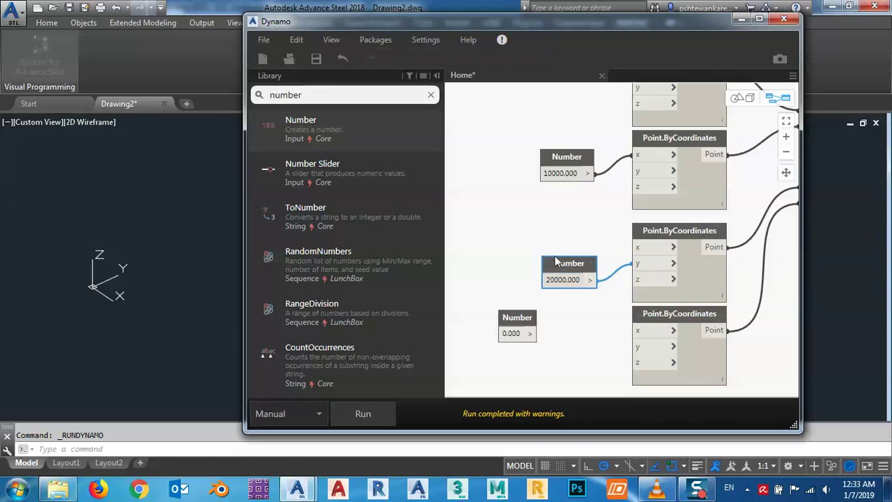
# - Connect the 10000 and 20000 Number nodes to the fourth point's x and y inputs, and delete the unused Number node
pyautogui.scroll(-3, 548, 263)
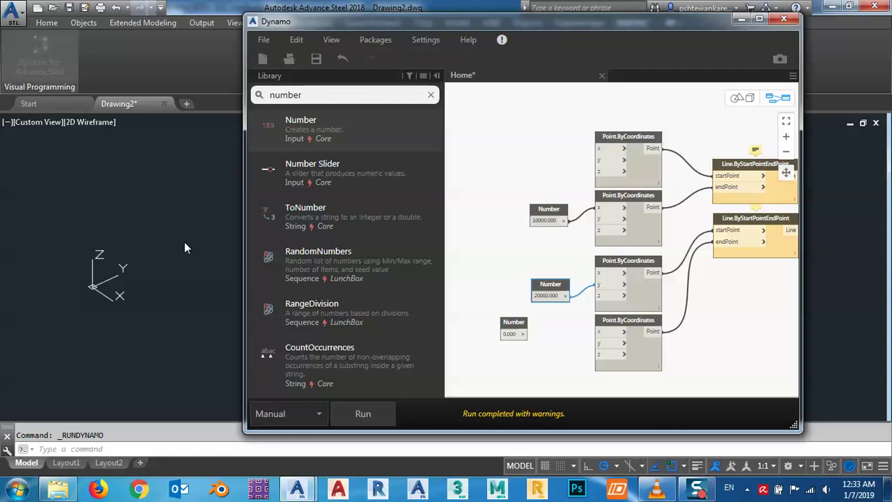
pyautogui.moveTo(517, 322); pyautogui.dragTo(492, 336)
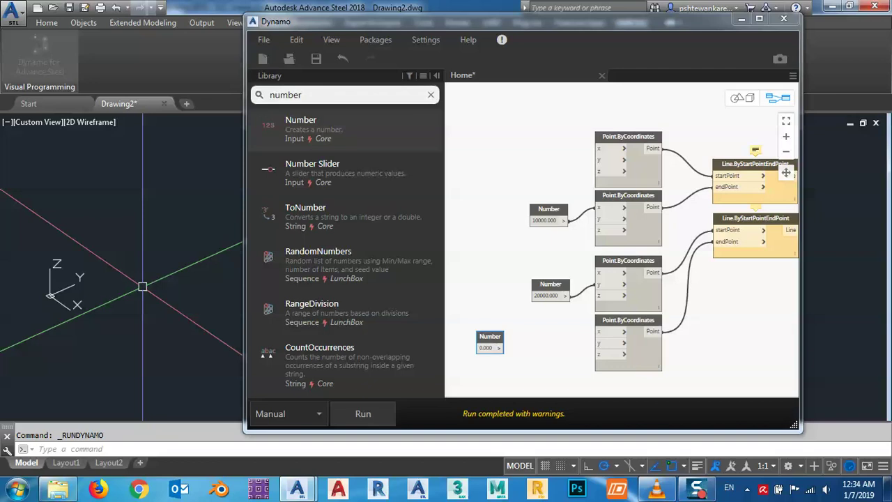
pyautogui.moveTo(554, 256); pyautogui.dragTo(528, 233, button='middle')
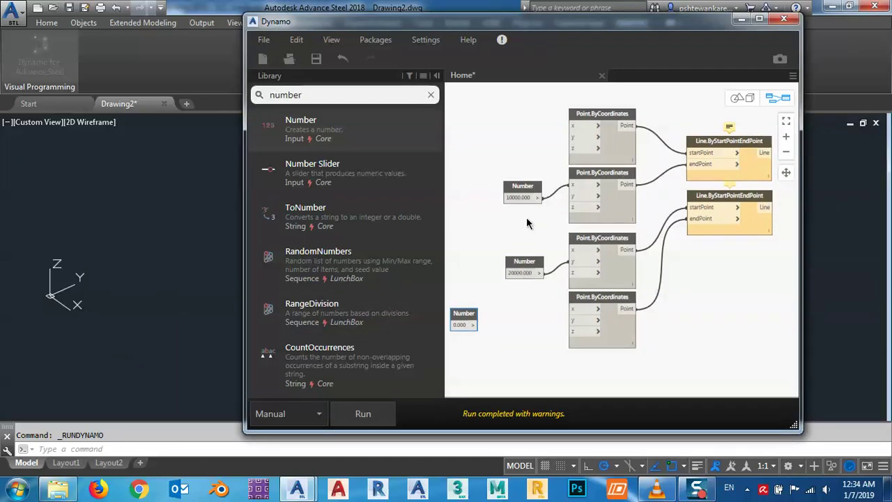
pyautogui.moveTo(538, 200); pyautogui.dragTo(573, 308)
pyautogui.moveTo(541, 274); pyautogui.dragTo(573, 320)
pyautogui.moveTo(472, 328); pyautogui.dragTo(466, 359, button='middle')
pyautogui.press('Delete')
# - Slightly adjust the positions of the two Line.ByStartPointEndPoint nodes
pyautogui.moveTo(614, 328); pyautogui.dragTo(545, 347, button='middle')
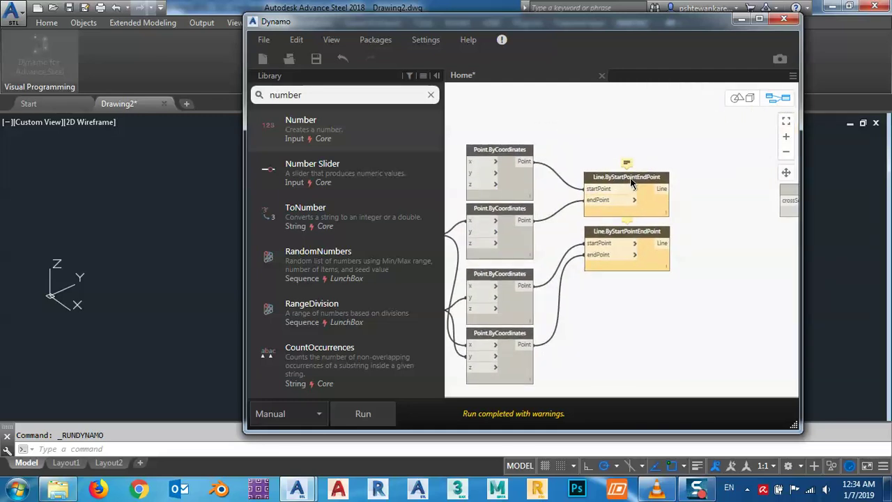
pyautogui.moveTo(631, 180); pyautogui.dragTo(639, 182)
pyautogui.moveTo(622, 233); pyautogui.dragTo(629, 233)
pyautogui.moveTo(694, 287); pyautogui.dragTo(653, 327, button='middle')
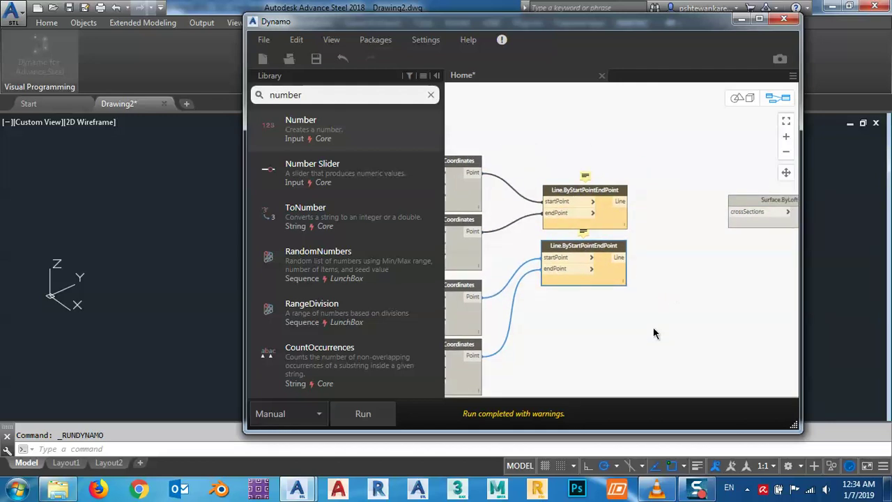
pyautogui.moveTo(643, 312); pyautogui.dragTo(616, 299, button='middle')
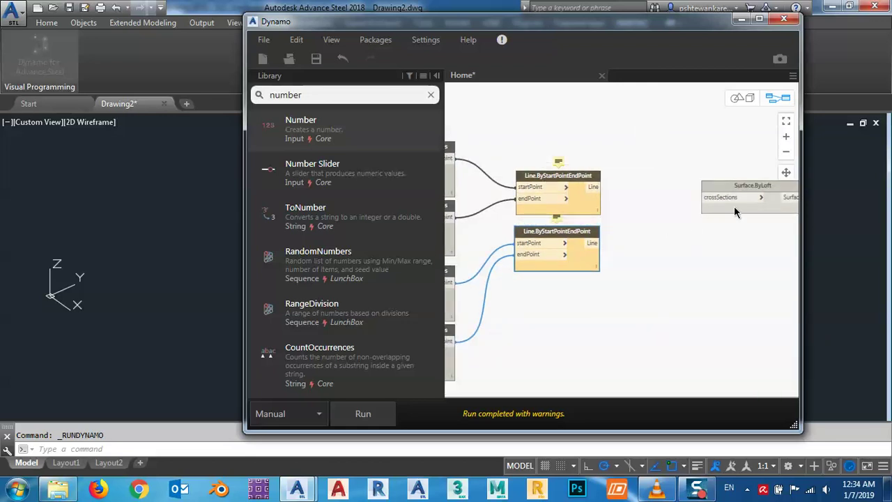
# - Search the library for "list", add a List.Create node, and place it between the line nodes and Surface.ByLoft
pyautogui.scroll(3, 708, 200)
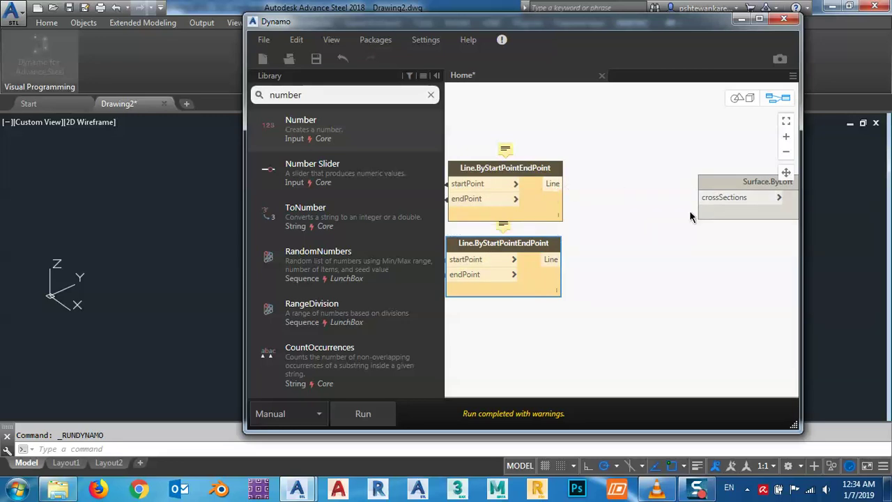
pyautogui.click(336, 97)
pyautogui.write('list')
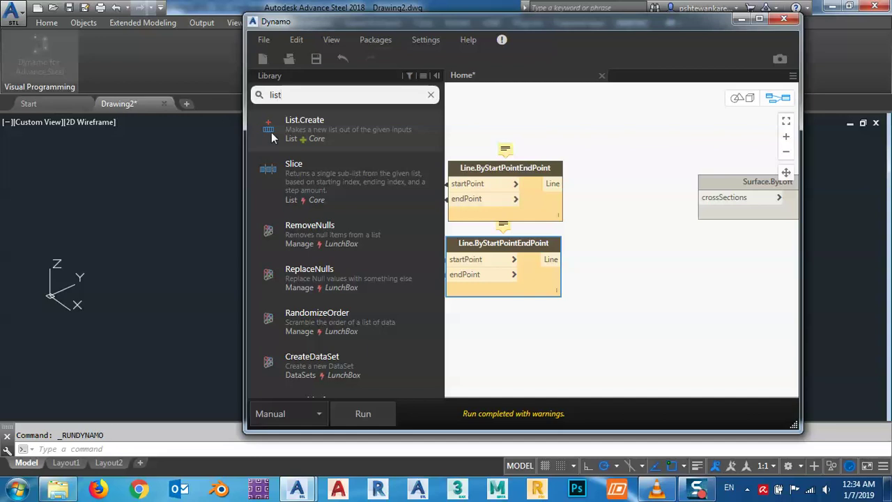
pyautogui.moveTo(297, 139)
pyautogui.moveTo(469, 135); pyautogui.dragTo(641, 204)
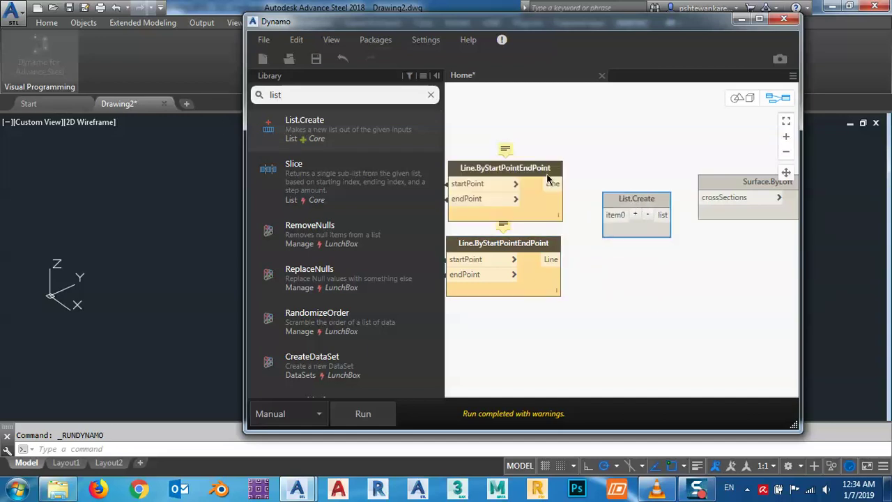
# - Give List.Create a second input and connect the two Line outputs to item0 and item1
pyautogui.click(635, 215)
pyautogui.click(635, 215)
pyautogui.click(648, 214)
pyautogui.moveTo(556, 183); pyautogui.dragTo(614, 216)
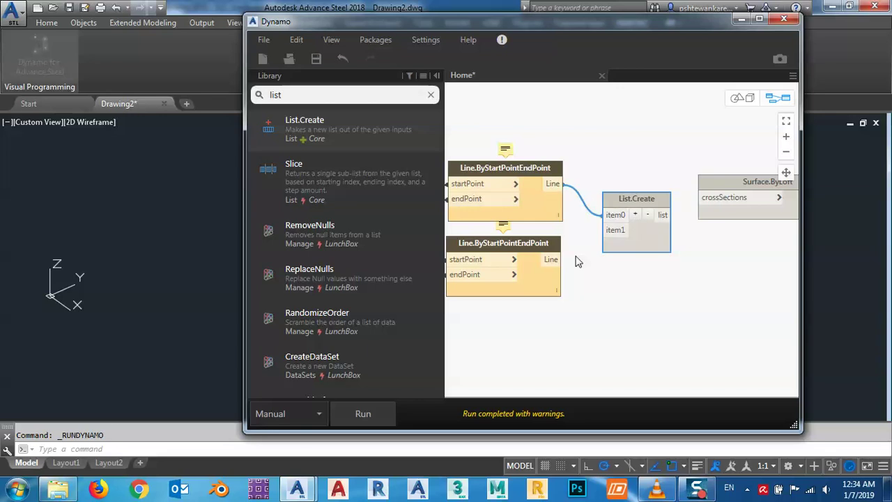
pyautogui.moveTo(554, 259); pyautogui.dragTo(615, 230)
# - Connect List.Create's list output to Surface.ByLoft's crossSections input
pyautogui.moveTo(663, 215); pyautogui.dragTo(713, 203)
pyautogui.moveTo(686, 250); pyautogui.dragTo(556, 239, button='middle')
pyautogui.scroll(-2, 556, 239)
pyautogui.moveTo(646, 259); pyautogui.dragTo(584, 259, button='middle')
pyautogui.scroll(-2, 574, 250)
pyautogui.scroll(4, 591, 269)
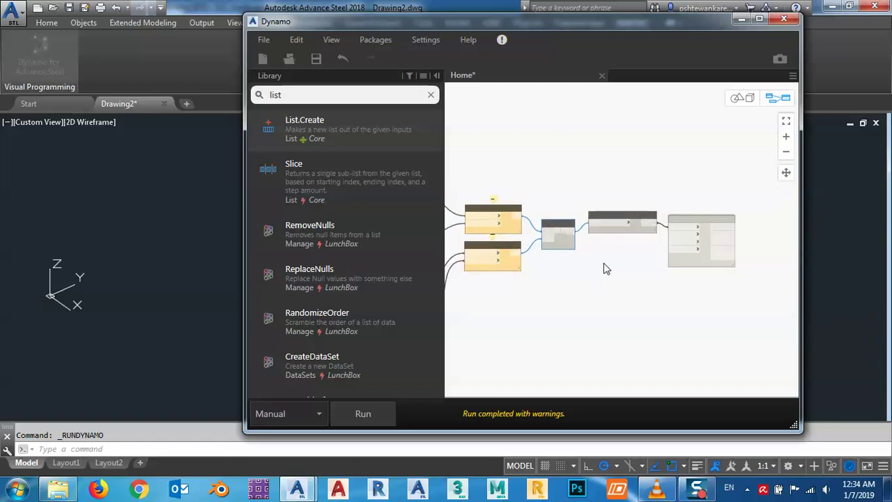
# - Duplicate the 20000 Number node and place the copy beside the WireSpaceTruss node's inputs
pyautogui.scroll(3, 567, 271)
pyautogui.moveTo(579, 237); pyautogui.dragTo(679, 198, button='middle')
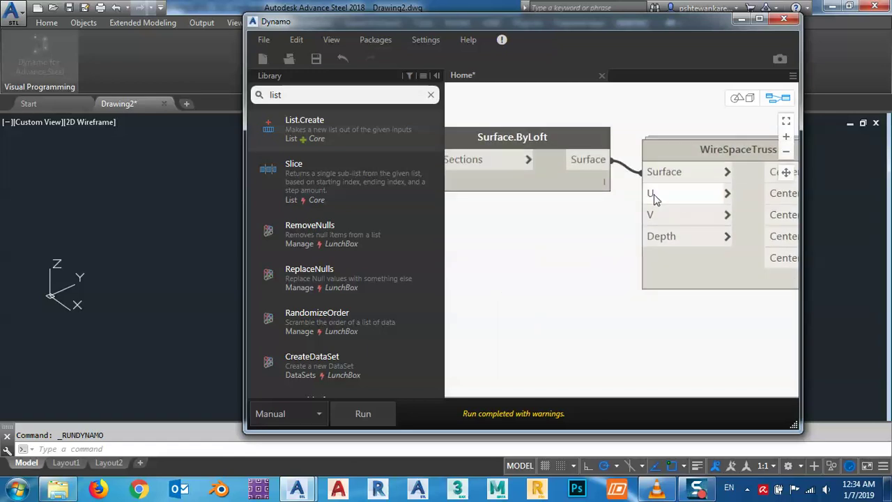
pyautogui.scroll(-5, 691, 193)
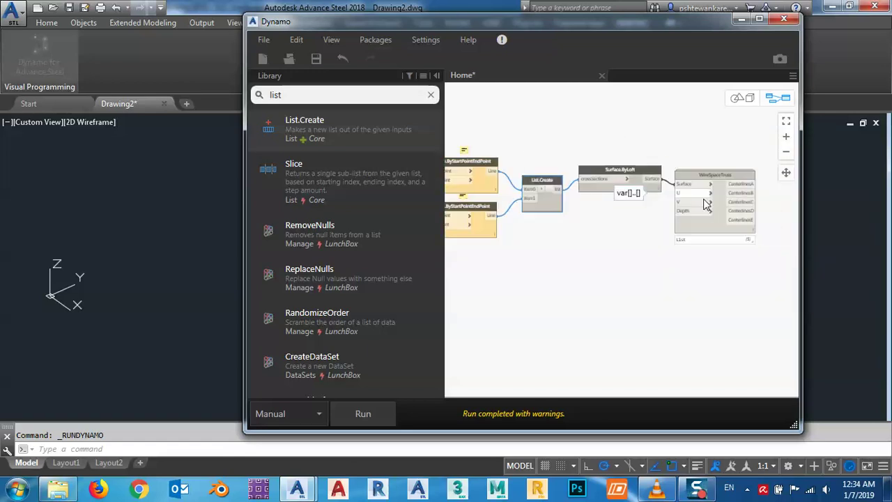
pyautogui.scroll(3, 478, 258)
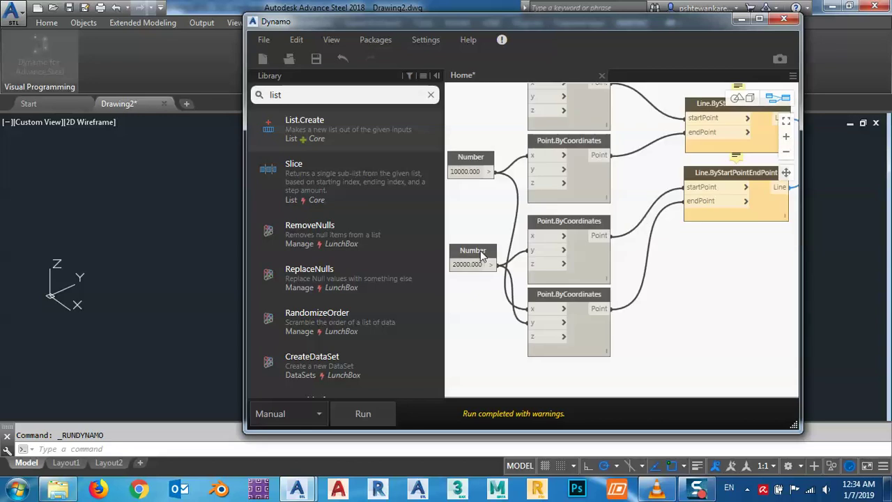
pyautogui.scroll(1, 478, 251)
pyautogui.click(479, 250)
pyautogui.hotkey('ctrl', 'c')
pyautogui.hotkey('ctrl', 'v')
pyautogui.moveTo(500, 267); pyautogui.dragTo(780, 285)
pyautogui.scroll(-3, 606, 286)
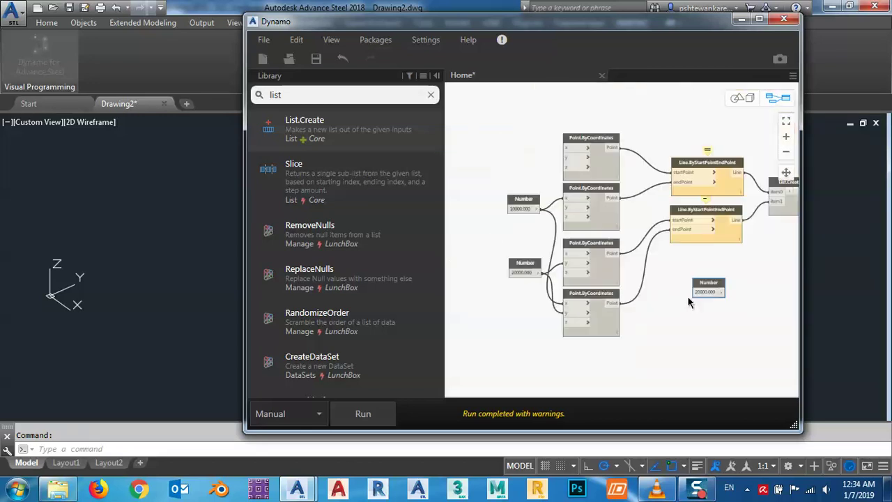
pyautogui.moveTo(686, 300); pyautogui.dragTo(456, 304, button='middle')
pyautogui.moveTo(490, 289); pyautogui.dragTo(683, 217)
# - Set the copied Number node to 10, connect it to WireSpaceTruss's U and V inputs, and move it slightly away from them
pyautogui.scroll(5, 683, 217)
pyautogui.click(531, 283)
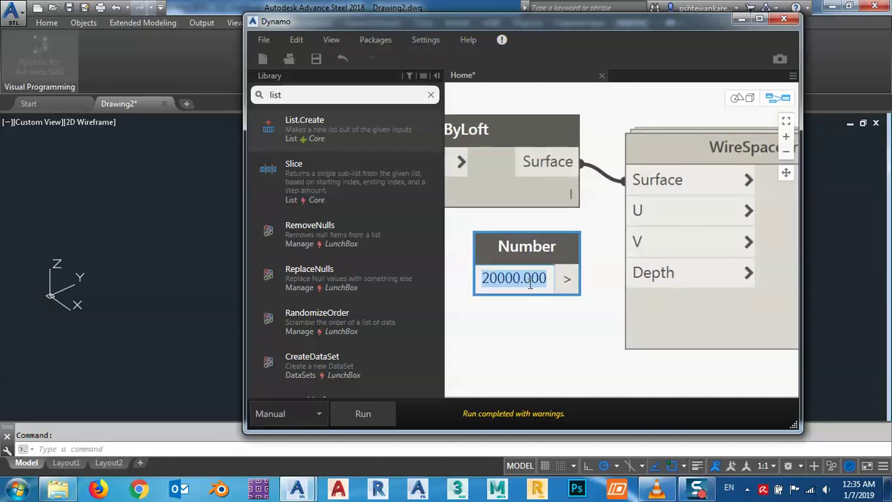
pyautogui.write('10')
pyautogui.press('Return')
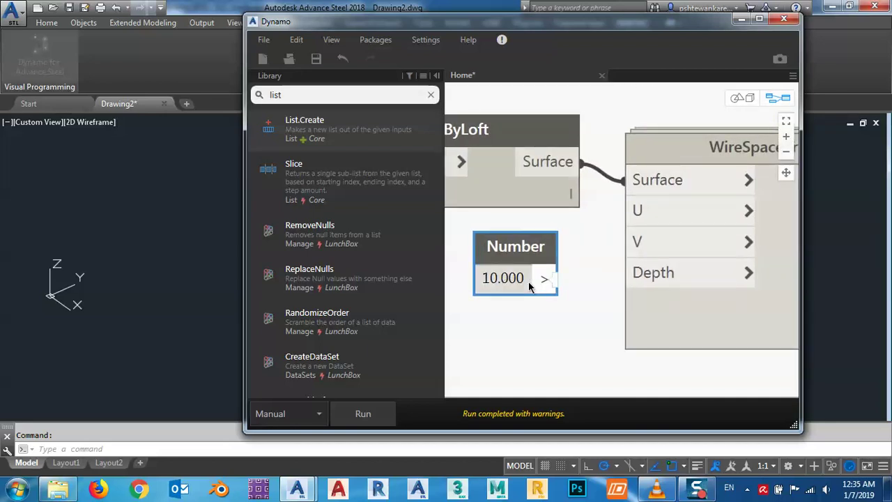
pyautogui.moveTo(557, 279); pyautogui.dragTo(639, 242)
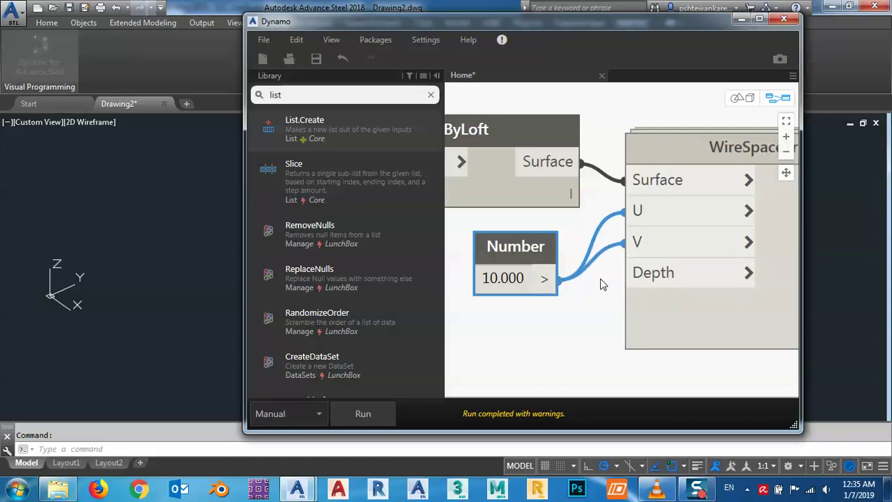
pyautogui.moveTo(596, 278); pyautogui.dragTo(657, 248, button='middle')
pyautogui.moveTo(578, 213); pyautogui.dragTo(522, 210)
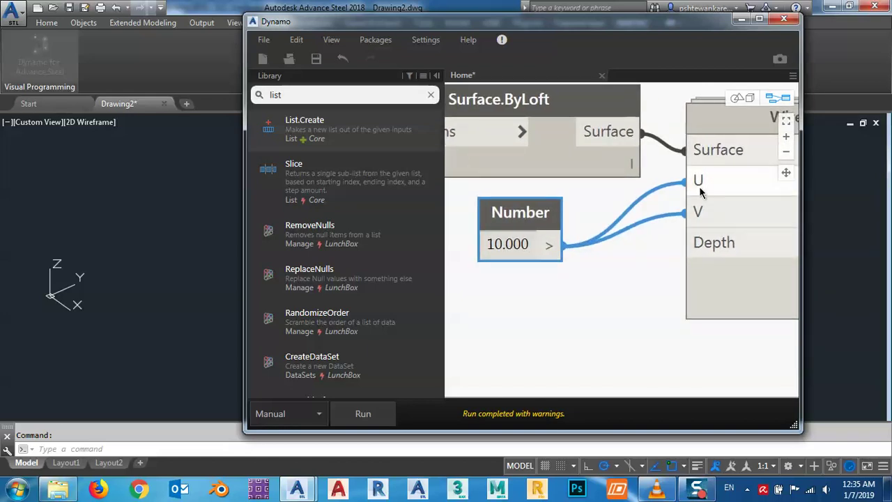
pyautogui.moveTo(597, 277); pyautogui.dragTo(601, 265, button='middle')
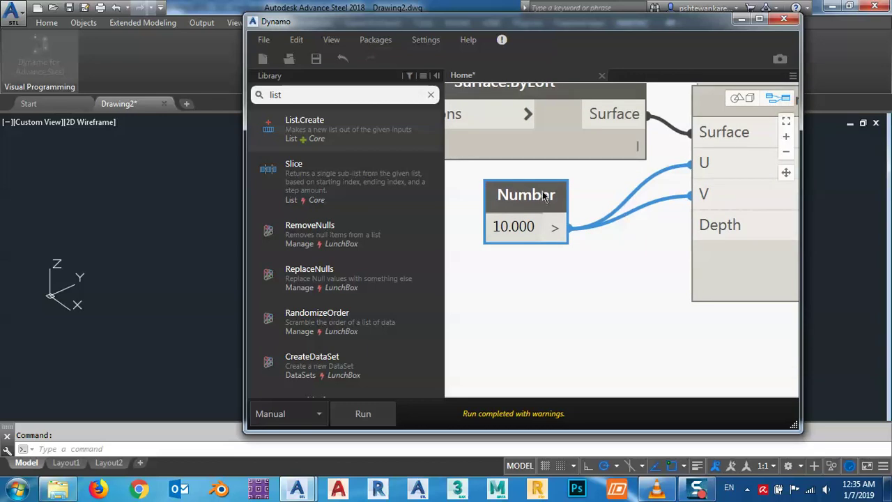
# - Duplicate the 10 Number node, connect the copy to WireSpaceTruss's Depth input, and set its value to 1500
pyautogui.hotkey('ctrl', 'c')
pyautogui.hotkey('ctrl', 'v')
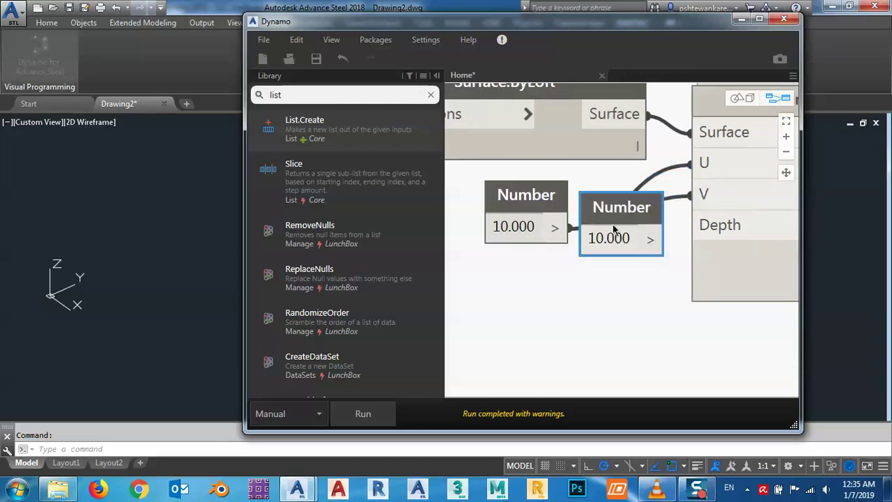
pyautogui.moveTo(623, 207); pyautogui.dragTo(699, 233)
pyautogui.doubleClick(491, 326)
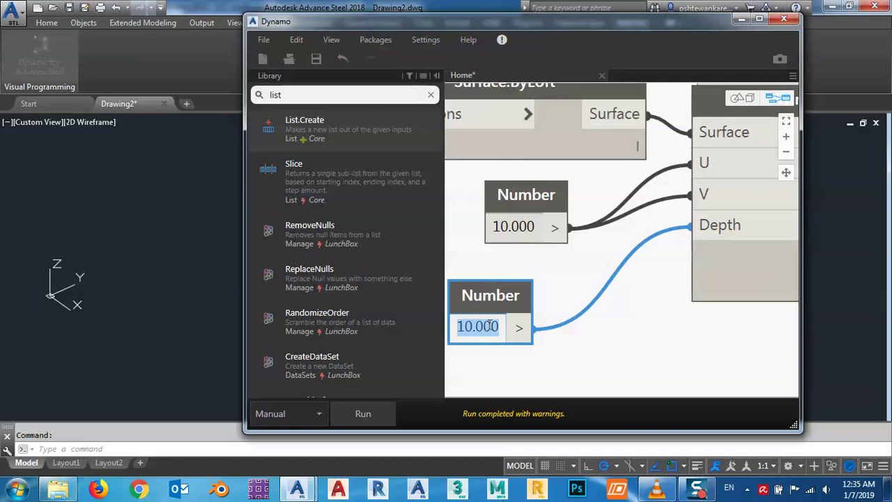
pyautogui.write('1500')
pyautogui.press('Return')
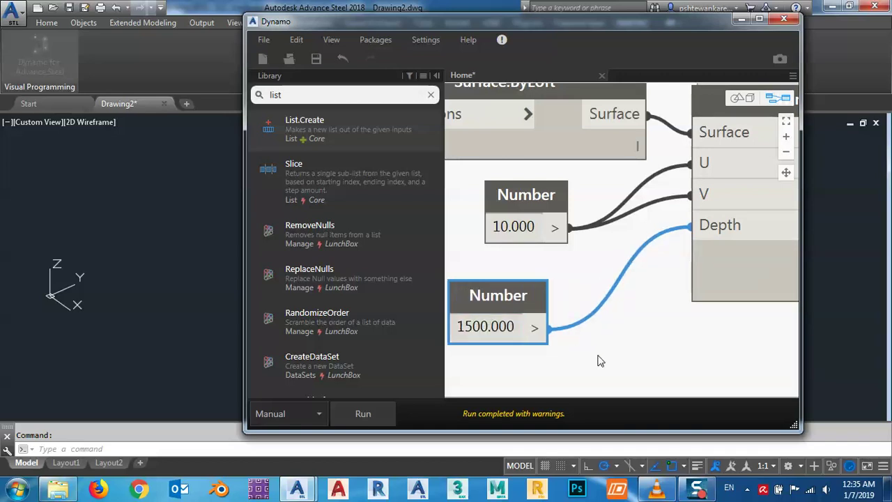
# - Add a List.Create node beside WireSpaceTruss's outputs and give it five inputs, item0 to item4
pyautogui.scroll(-4, 568, 343)
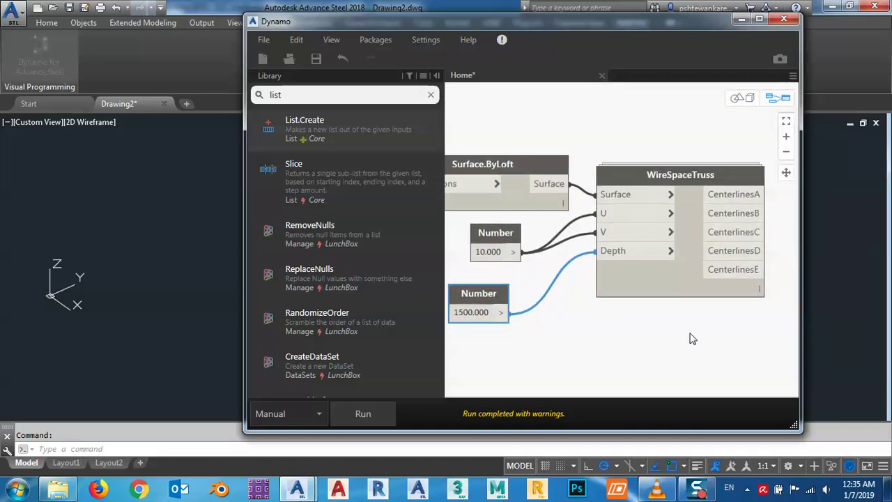
pyautogui.moveTo(693, 335); pyautogui.dragTo(591, 319, button='middle')
pyautogui.moveTo(656, 185)
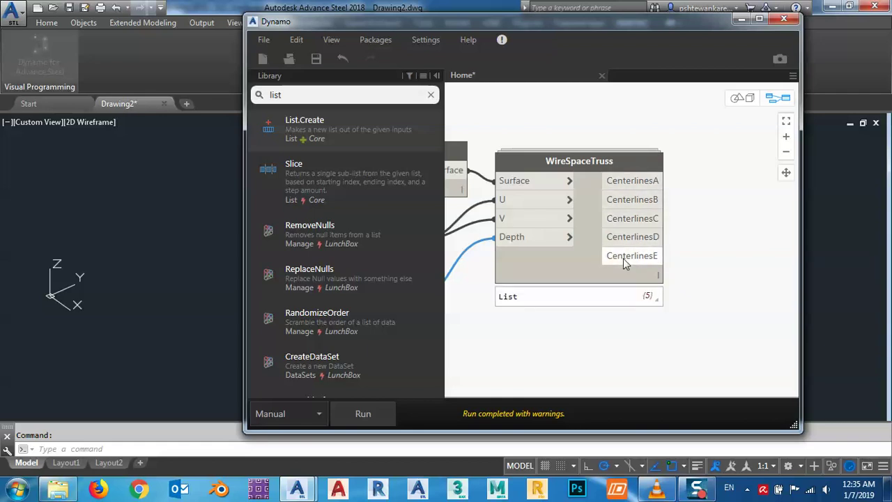
pyautogui.moveTo(657, 249); pyautogui.dragTo(632, 255, button='middle')
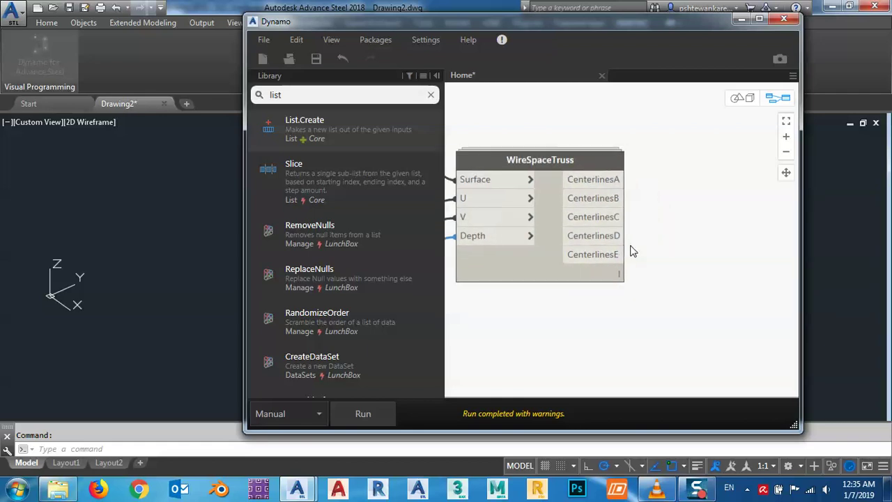
pyautogui.click(343, 134)
pyautogui.moveTo(679, 231); pyautogui.dragTo(731, 174)
pyautogui.moveTo(717, 260); pyautogui.dragTo(639, 272, button='middle')
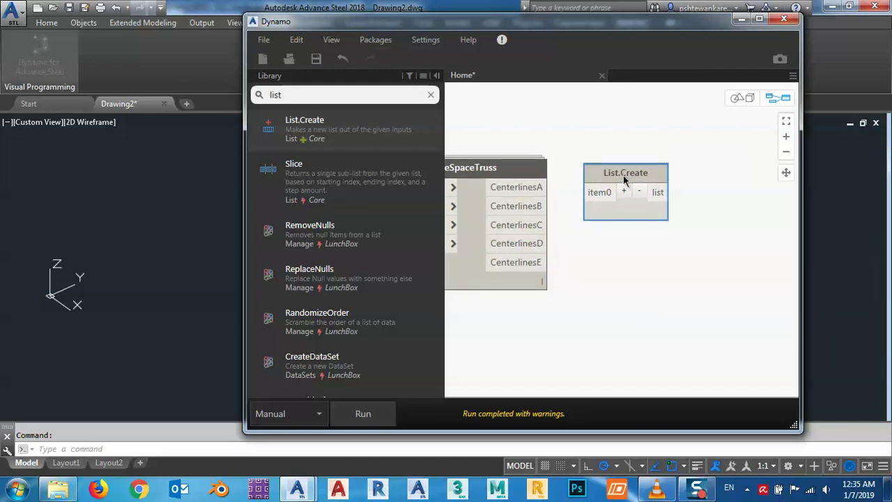
pyautogui.moveTo(623, 175); pyautogui.dragTo(671, 162)
pyautogui.click(670, 182)
pyautogui.click(671, 182)
pyautogui.click(670, 182)
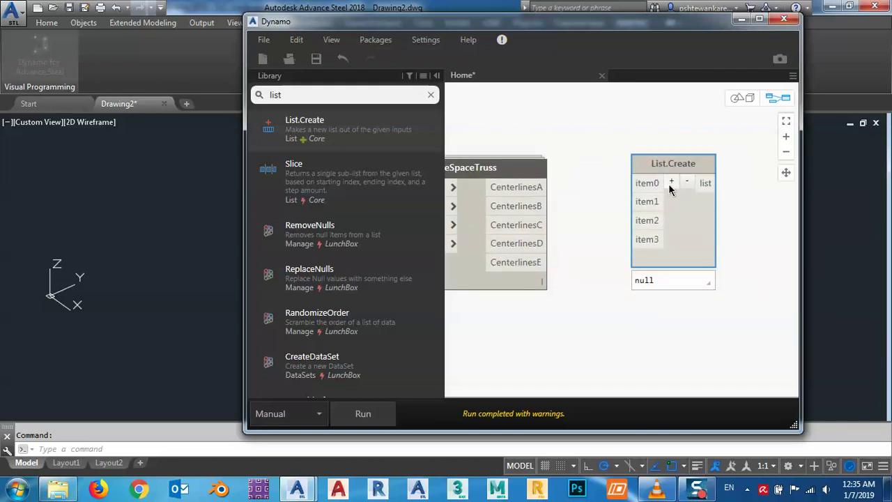
pyautogui.click(665, 185)
# - Connect WireSpaceTruss's CenterlinesA to CenterlinesE outputs to item0 to item4 of the new List.Create node in order, and slightly reposition that node
pyautogui.click(546, 187)
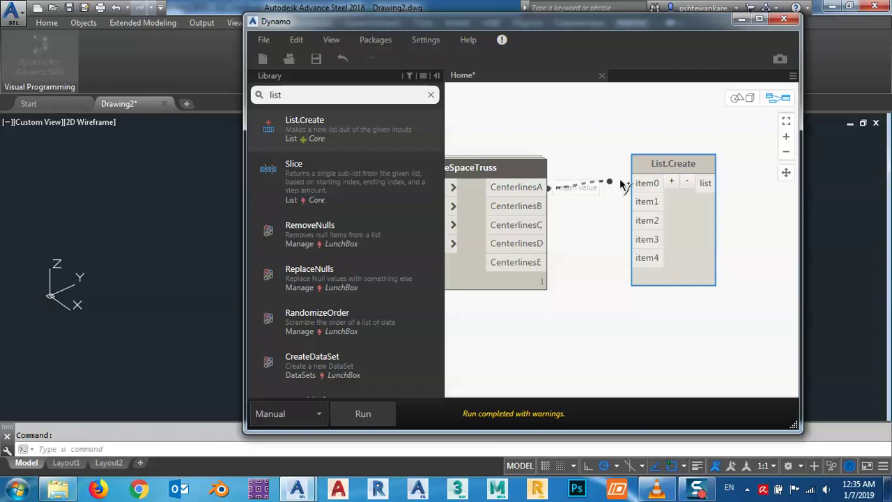
pyautogui.click(636, 183)
pyautogui.click(647, 202)
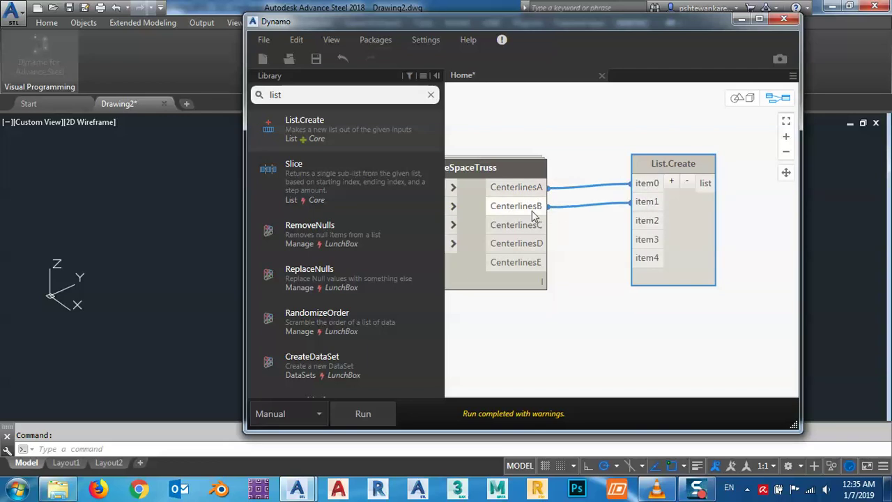
pyautogui.click(537, 207)
pyautogui.click(540, 224)
pyautogui.click(638, 221)
pyautogui.click(637, 239)
pyautogui.click(525, 244)
pyautogui.click(528, 262)
pyautogui.click(647, 258)
pyautogui.moveTo(677, 183); pyautogui.dragTo(633, 186, button='middle')
pyautogui.moveTo(610, 166); pyautogui.dragTo(588, 156)
pyautogui.moveTo(667, 229); pyautogui.dragTo(635, 235, button='middle')
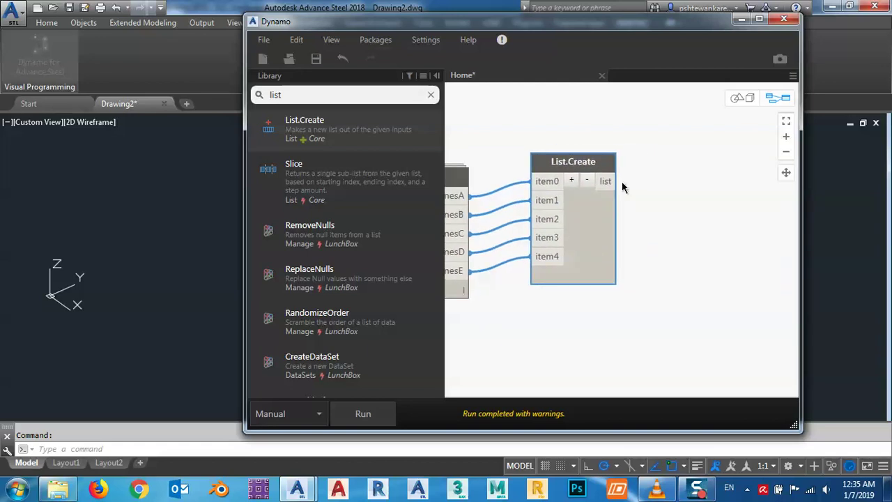
# - Add an AdvanceSteel StraightBeam.ByStartPointEndPoint node and place it beyond the List.Create node, leaving space between them
pyautogui.scroll(-1, 601, 205)
pyautogui.scroll(2, 601, 209)
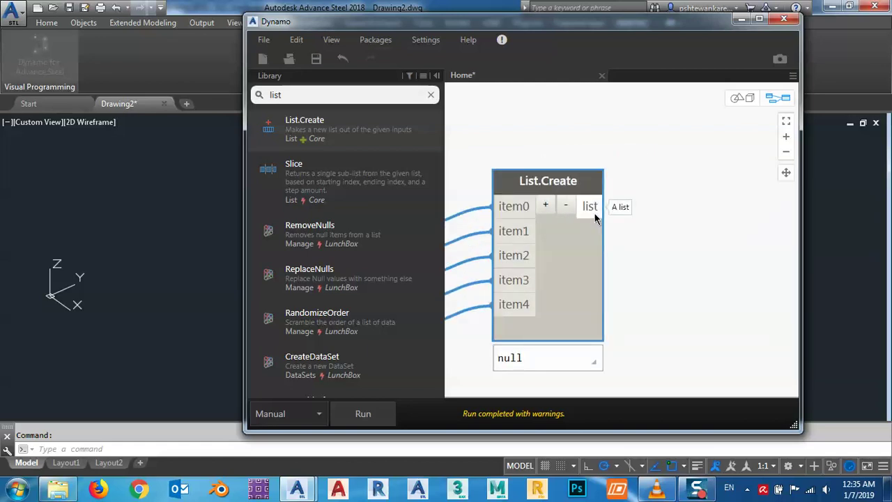
pyautogui.click(431, 94)
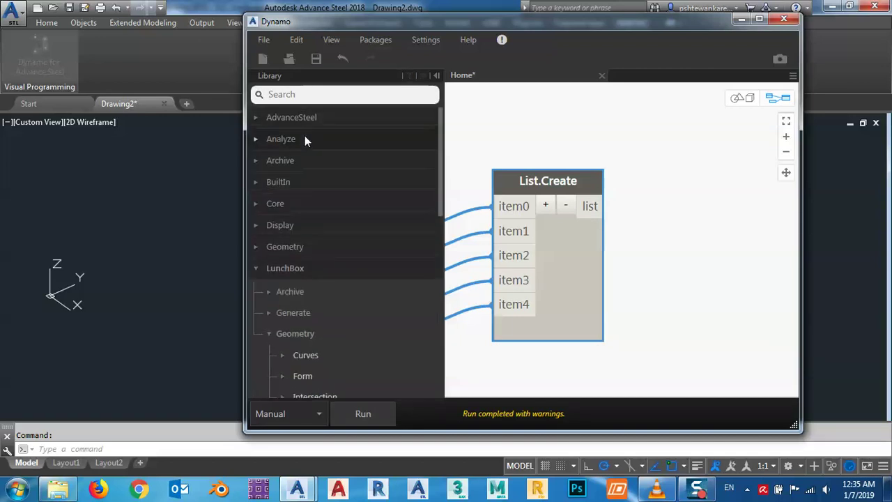
pyautogui.click(256, 117)
pyautogui.click(283, 142)
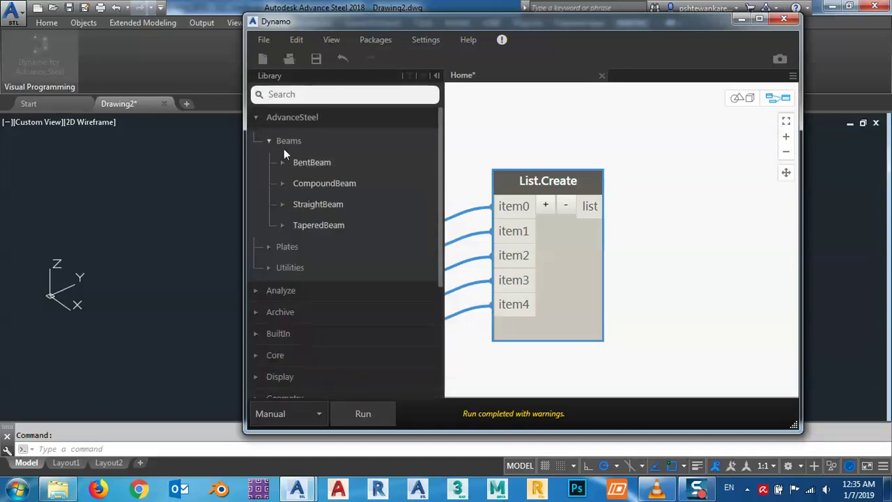
pyautogui.click(318, 204)
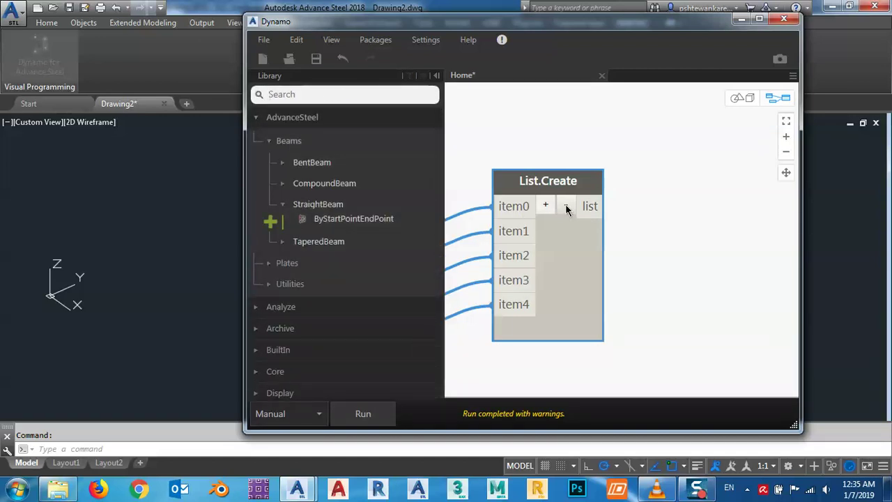
pyautogui.click(357, 218)
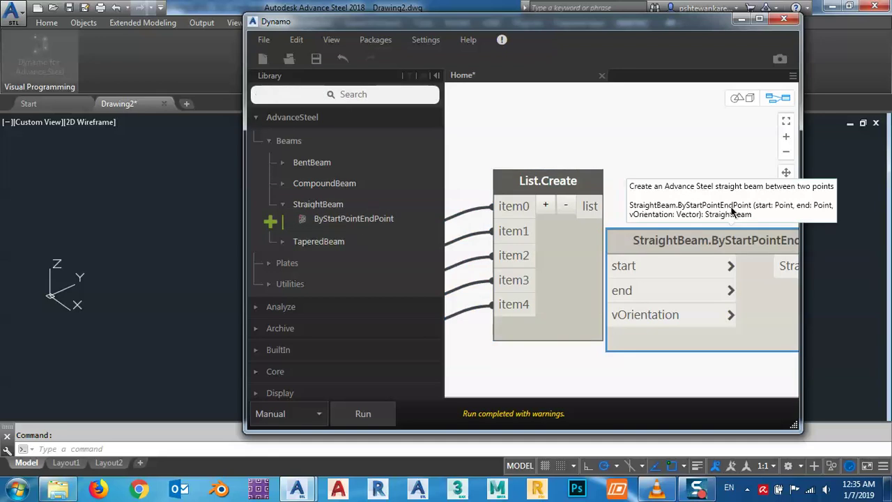
pyautogui.moveTo(647, 241); pyautogui.dragTo(754, 198)
pyautogui.moveTo(691, 217); pyautogui.dragTo(541, 215, button='middle')
pyautogui.scroll(-3, 613, 213)
pyautogui.moveTo(603, 217); pyautogui.dragTo(682, 199)
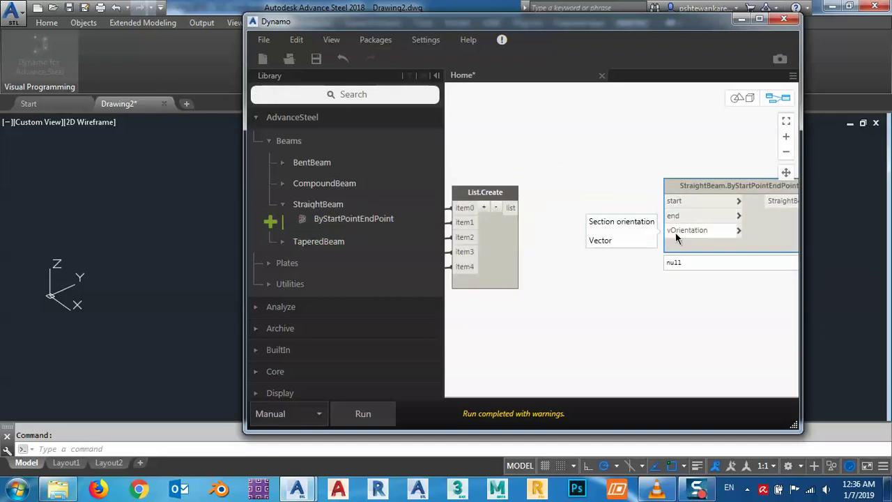
# - Search the library for "y", add a Vector.YAxis node, and connect its Vector output to the beam node's vOrientation input
pyautogui.click(345, 97)
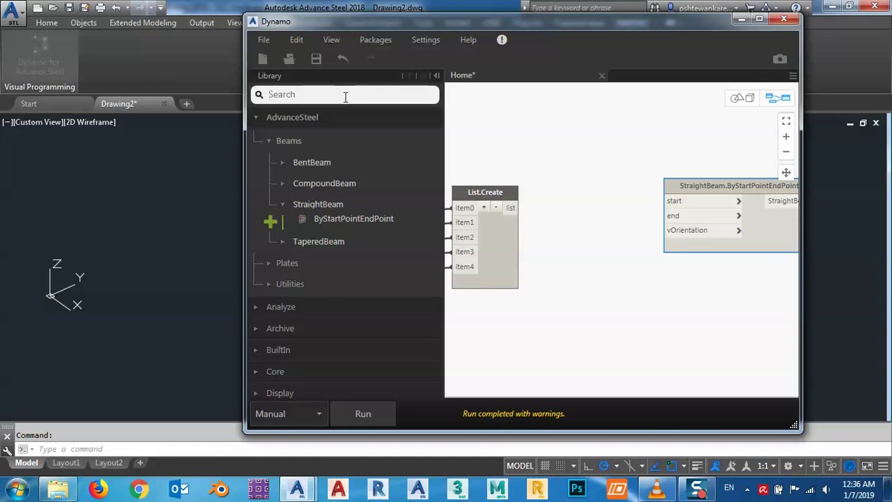
pyautogui.write('y')
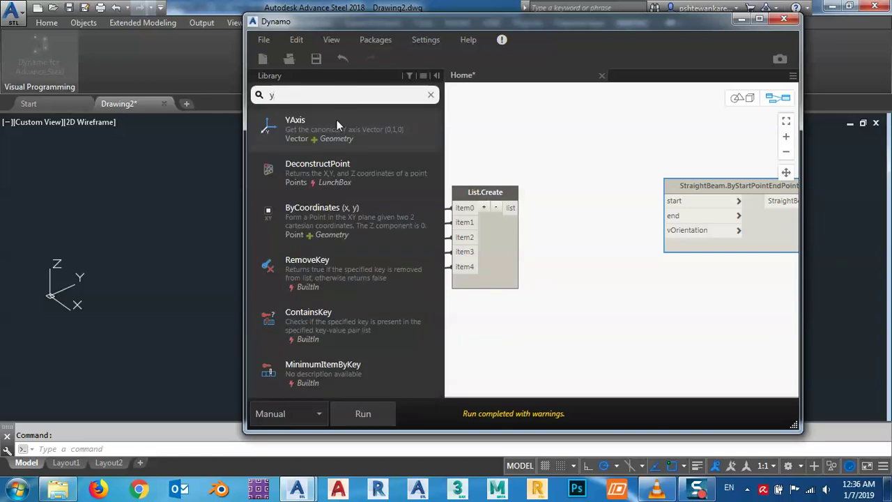
pyautogui.press('Return')
pyautogui.moveTo(651, 275); pyautogui.dragTo(675, 232)
pyautogui.moveTo(622, 225); pyautogui.dragTo(635, 233, button='middle')
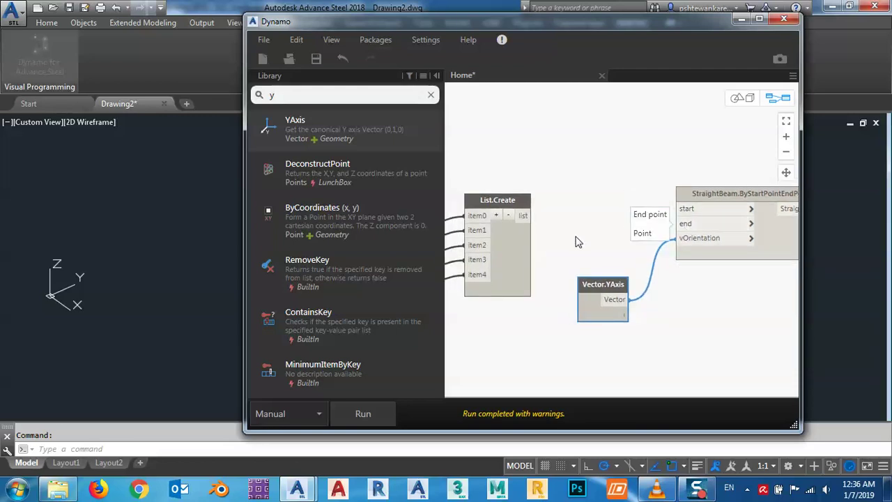
# - Search the library for "star", add a Curve.StartPoint node, and place it above the gap between List.Create and the beam node
pyautogui.moveTo(573, 241); pyautogui.dragTo(586, 245, button='middle')
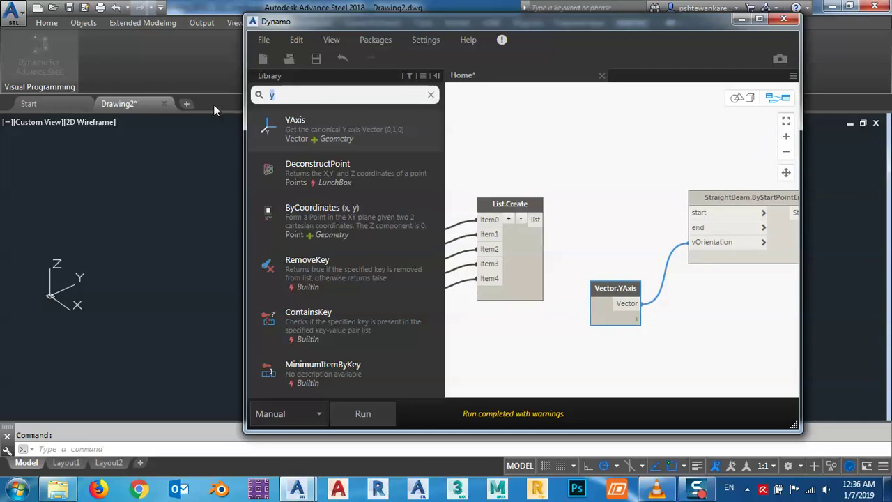
pyautogui.write('s')
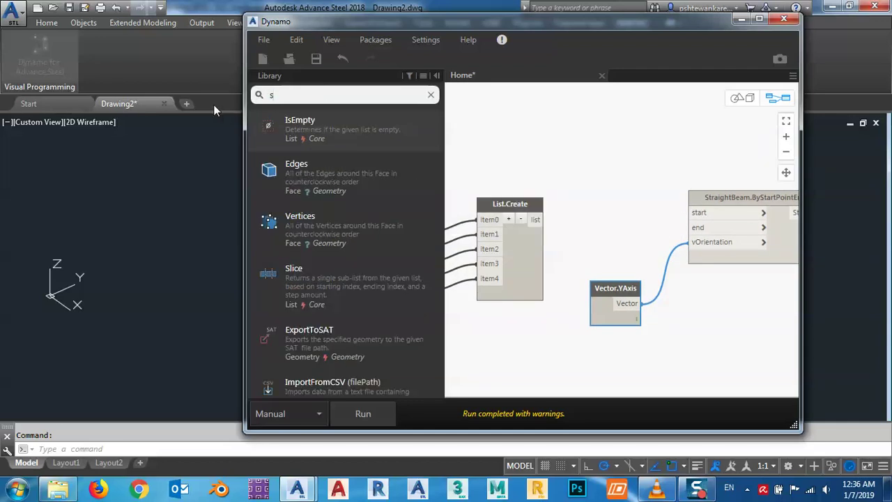
pyautogui.write('tar')
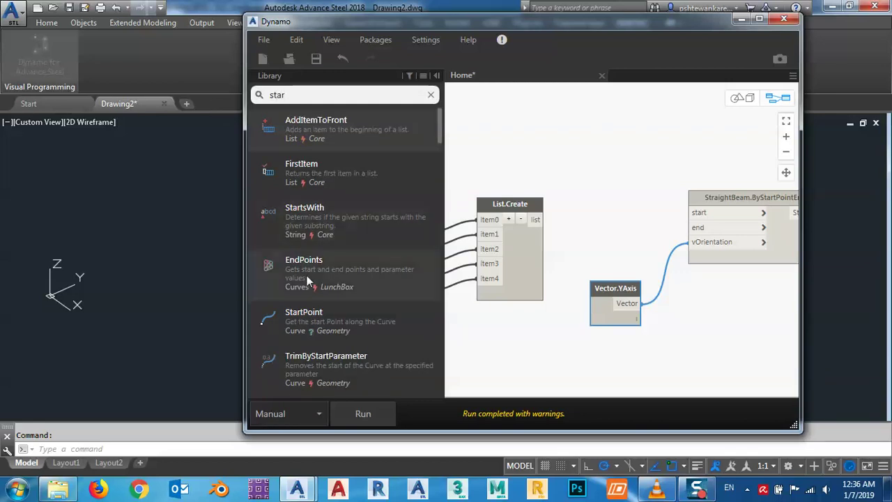
pyautogui.click(393, 305)
pyautogui.moveTo(689, 292); pyautogui.dragTo(635, 118)
# - Search the library for "end", add a Curve.EndPoint node, and place it just below Curve.StartPoint
pyautogui.click(312, 97)
pyautogui.write('end')
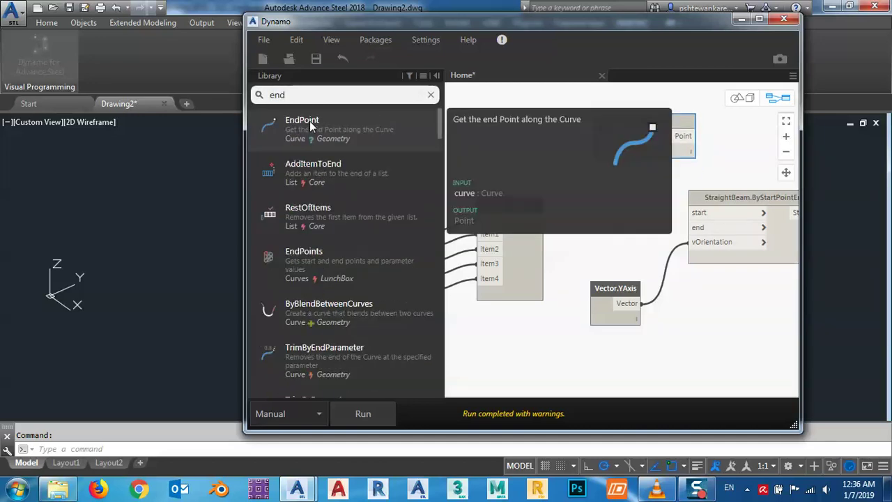
pyautogui.click(309, 120)
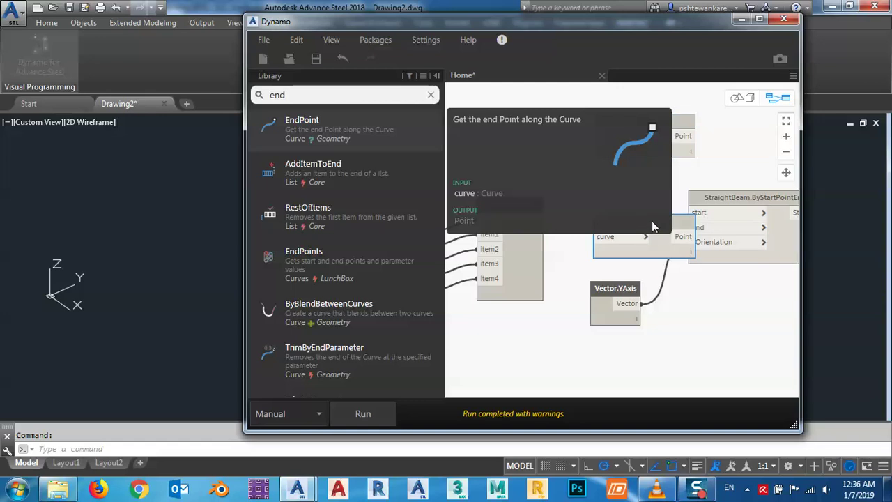
pyautogui.moveTo(654, 219); pyautogui.dragTo(644, 181)
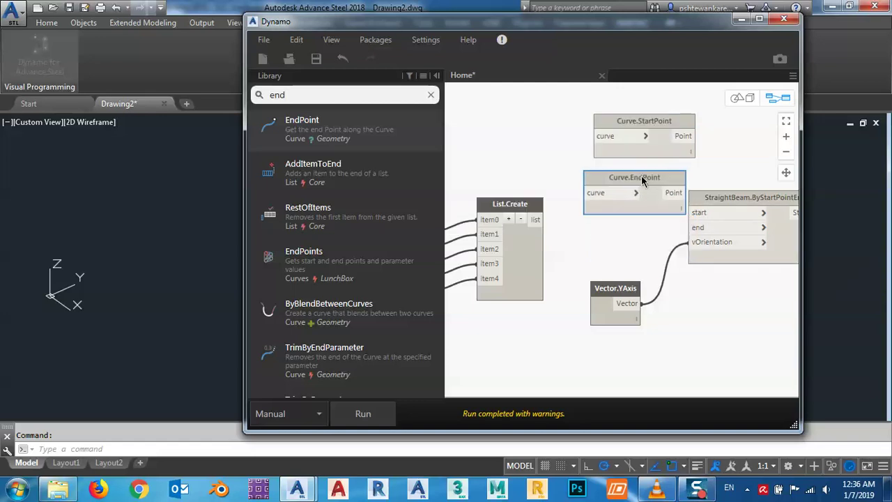
# - Connect the Point outputs of Curve.StartPoint and Curve.EndPoint to the straight beam node's start and end inputs
pyautogui.scroll(-3, 631, 265)
pyautogui.click(577, 267)
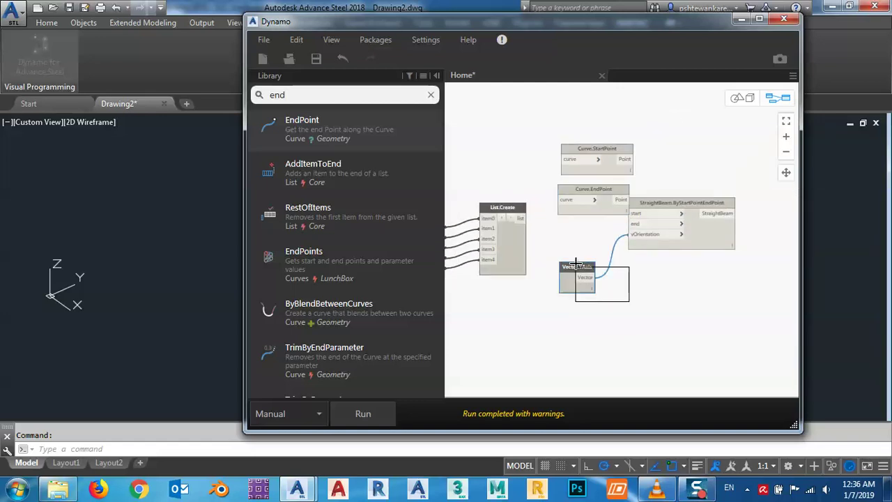
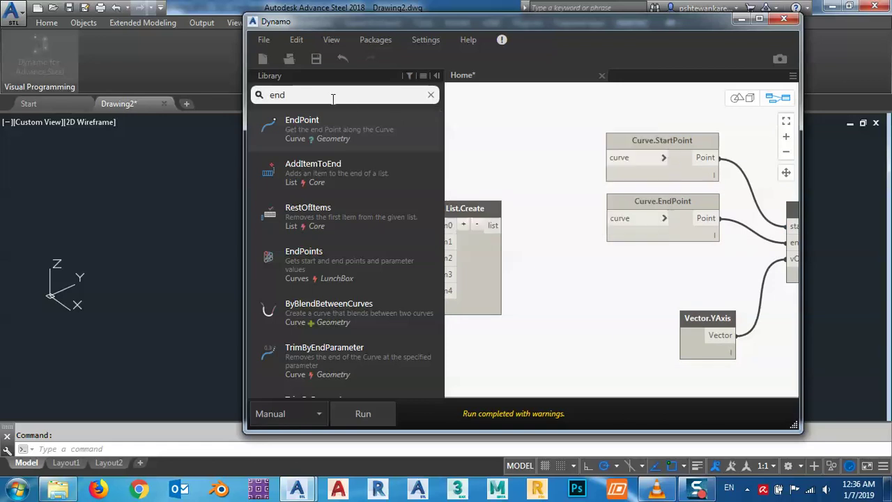
# - Search the library for "get", add a List.GetItemAtIndex node, and place it above the List.Create node
pyautogui.write('get')
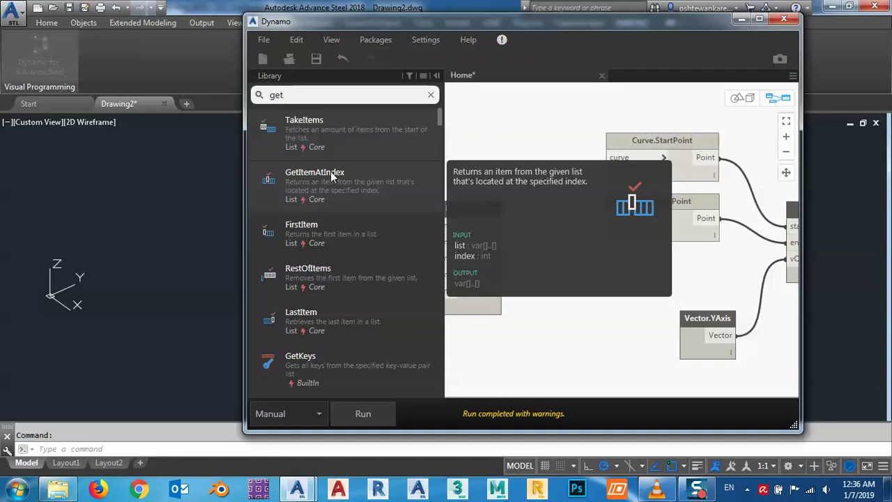
pyautogui.click(330, 171)
pyautogui.moveTo(693, 235); pyautogui.dragTo(549, 129)
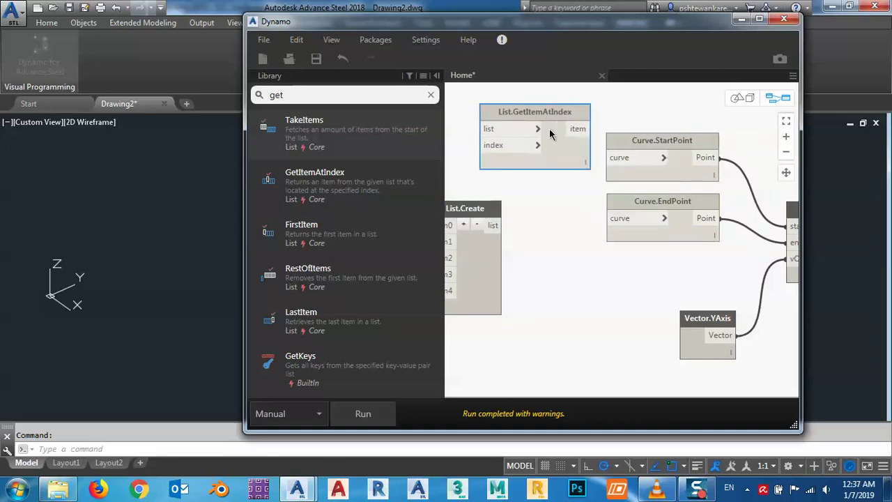
pyautogui.moveTo(550, 129); pyautogui.dragTo(594, 158, button='middle')
pyautogui.moveTo(577, 142); pyautogui.dragTo(583, 129)
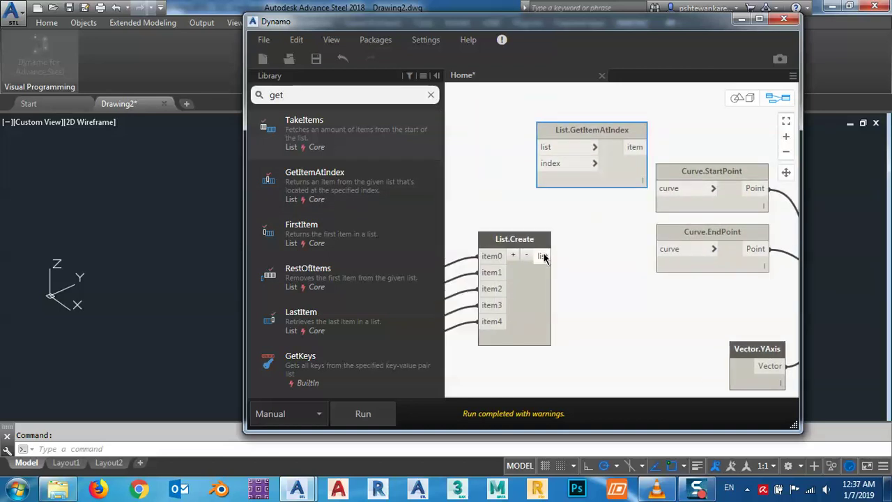
# - Connect the List.Create output to the list input of List.GetItemAtIndex and adjust the spacing of both nodes
pyautogui.moveTo(522, 239); pyautogui.dragTo(550, 148)
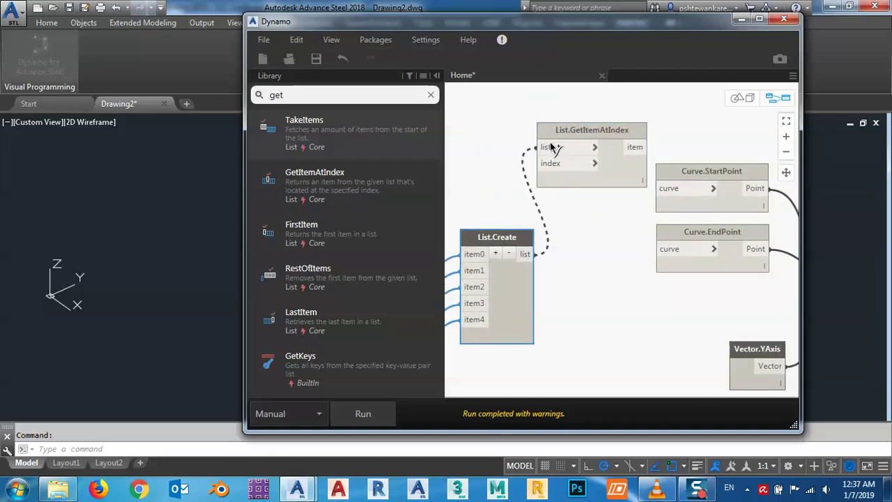
pyautogui.click(551, 147)
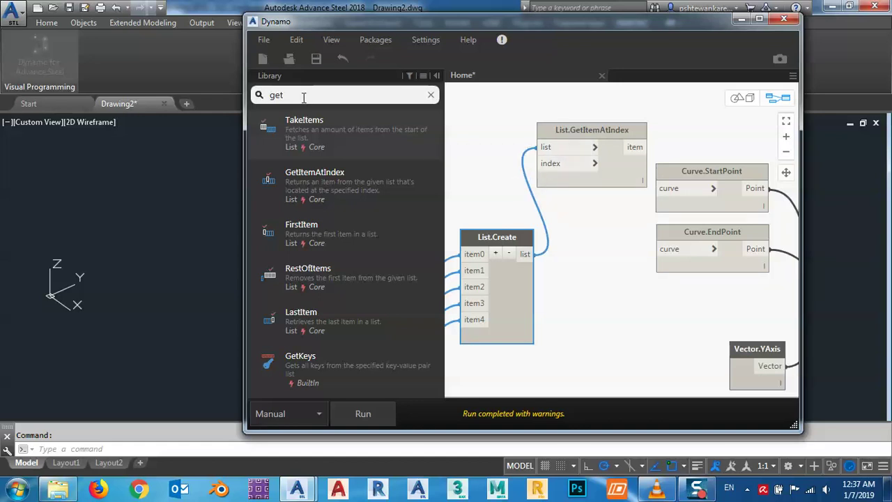
pyautogui.moveTo(613, 133); pyautogui.dragTo(597, 133)
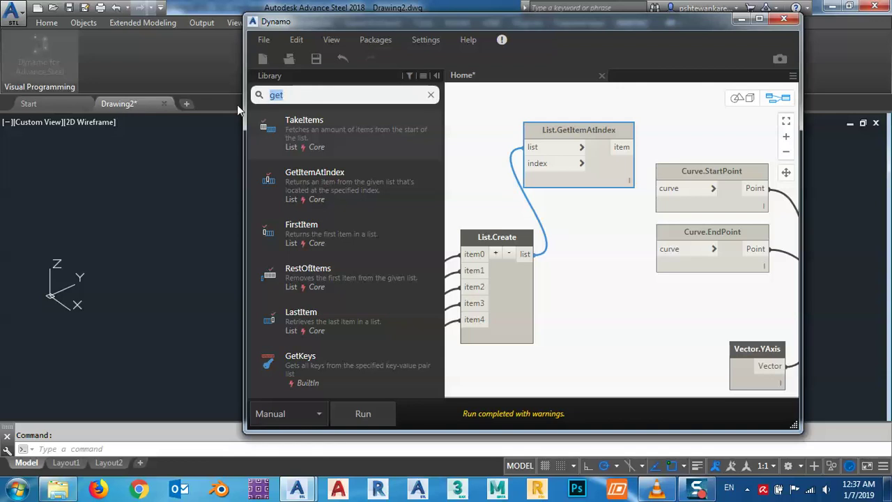
# - Search the library for "blo", add a Code Block containing 0, and connect it to the index input of List.GetItemAtIndex
pyautogui.write('blo')
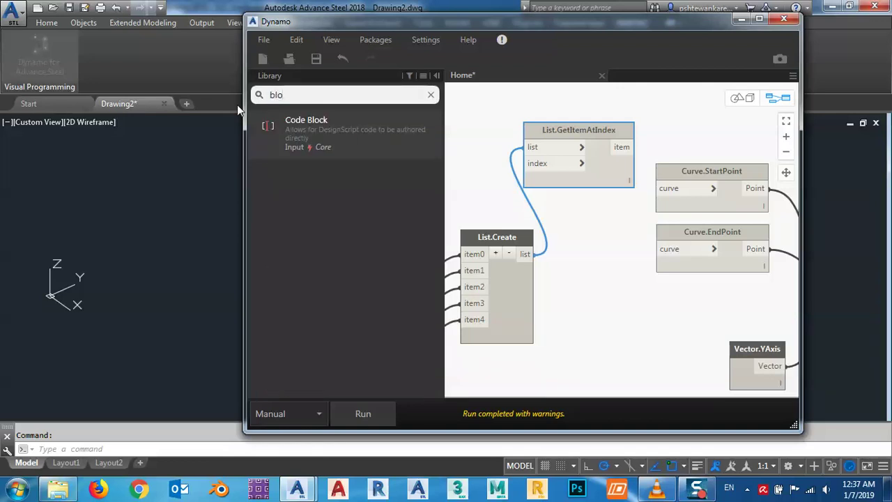
pyautogui.click(306, 125)
pyautogui.moveTo(646, 244); pyautogui.dragTo(475, 164)
pyautogui.write('0')
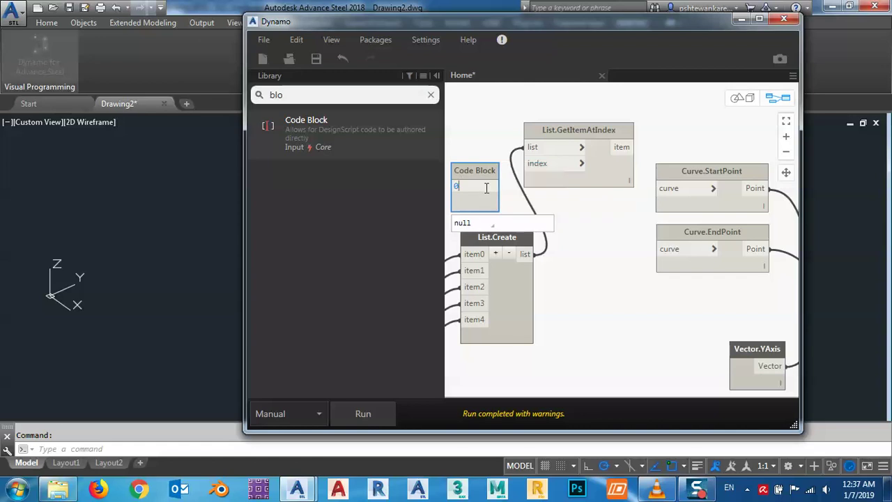
pyautogui.press('Return')
pyautogui.click(516, 193)
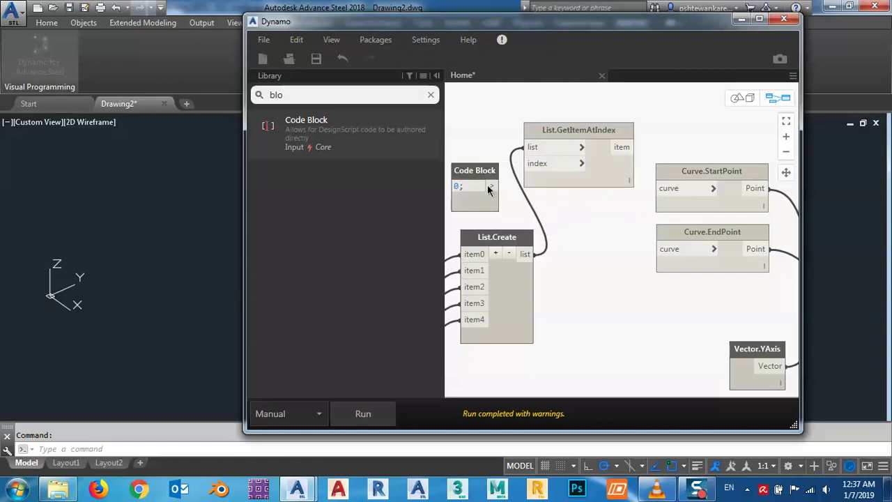
pyautogui.click(494, 188)
pyautogui.click(542, 166)
# - Connect the item output of List.GetItemAtIndex to Curve.StartPoint's curve input and move both curve nodes farther from List.GetItemAtIndex
pyautogui.click(621, 149)
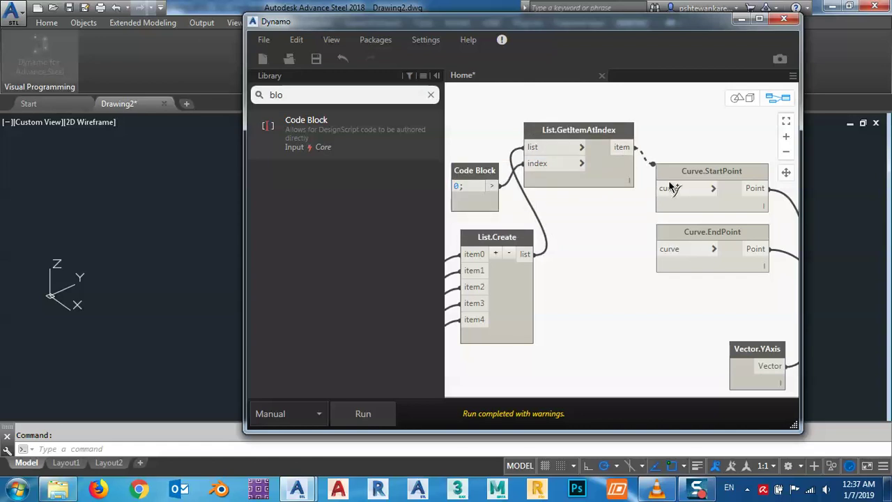
pyautogui.moveTo(667, 194); pyautogui.dragTo(669, 195)
pyautogui.scroll(-3, 600, 230)
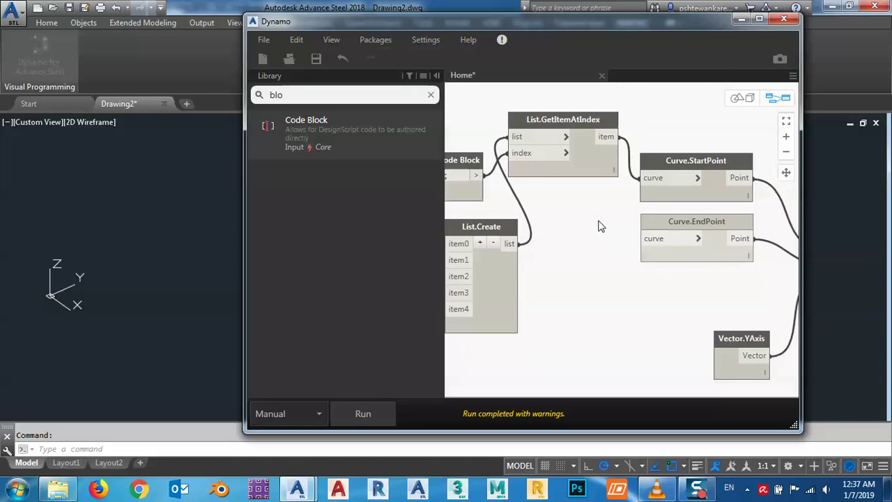
pyautogui.moveTo(608, 232); pyautogui.dragTo(548, 236, button='middle')
pyautogui.moveTo(648, 277); pyautogui.dragTo(657, 172)
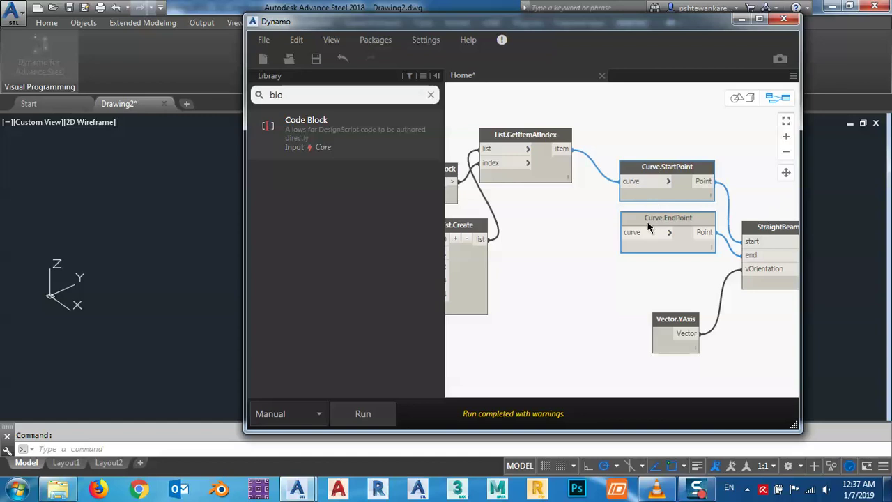
pyautogui.moveTo(631, 250)
pyautogui.mouseDown(button='middle')
pyautogui.moveTo(575, 259)
pyautogui.moveTo(622, 259)
pyautogui.mouseUp(button='middle')
pyautogui.moveTo(530, 185); pyautogui.dragTo(546, 204, button='middle')
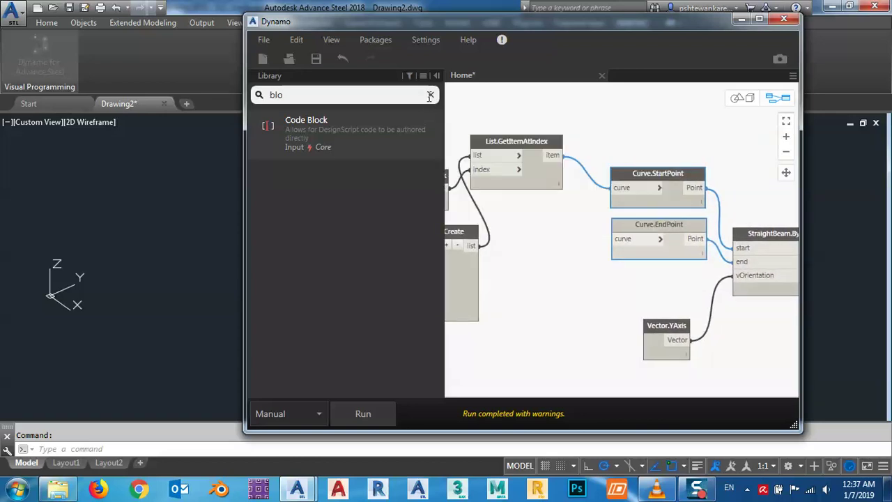
pyautogui.click(430, 95)
pyautogui.write('star')
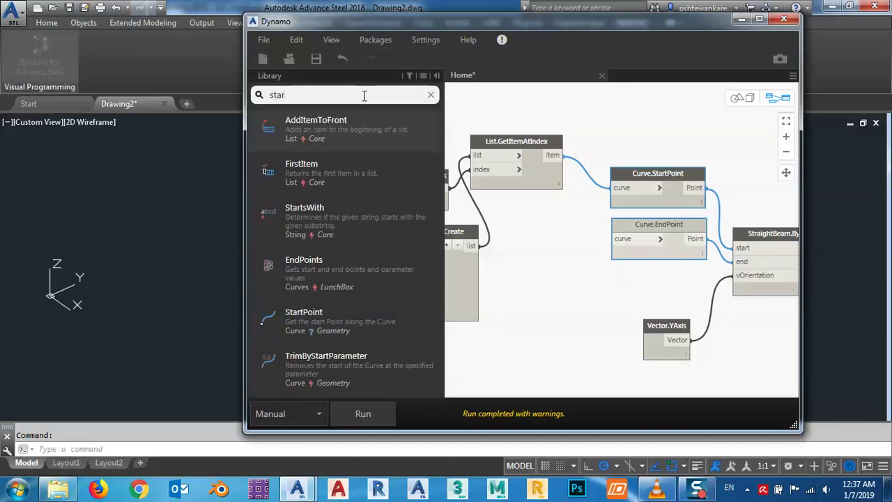
pyautogui.click(326, 317)
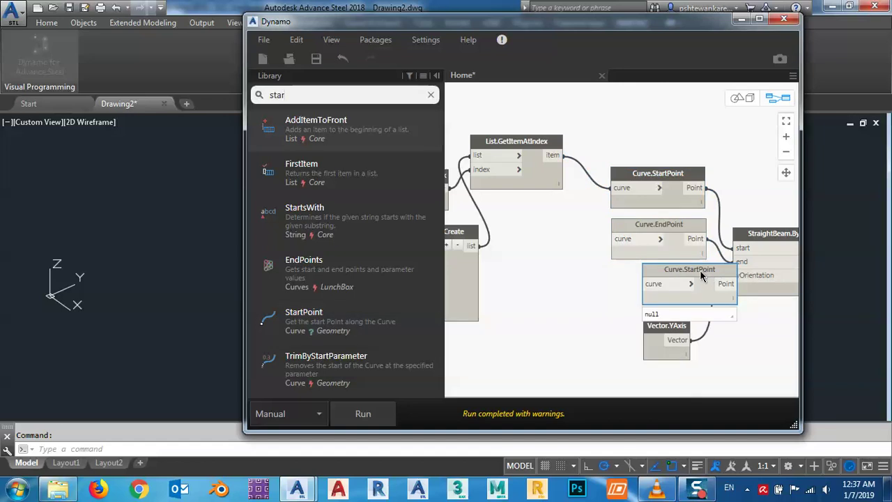
pyautogui.moveTo(697, 274); pyautogui.dragTo(605, 292)
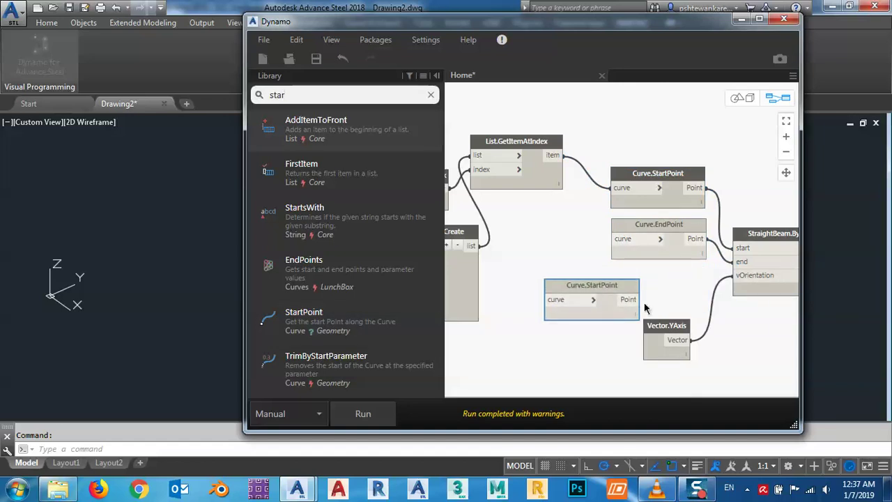
pyautogui.press('Delete')
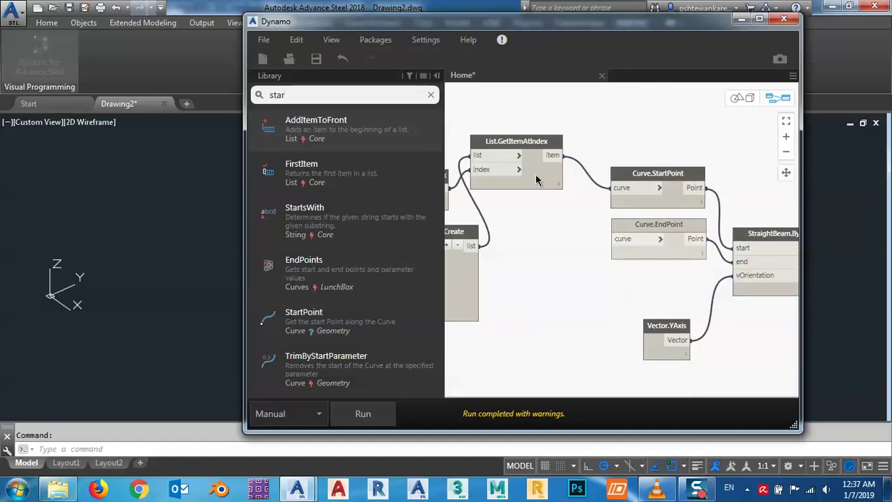
# - Connect the List.GetItemAtIndex item output to Curve.EndPoint's curve input and run the graph to create the beams
pyautogui.click(555, 155)
pyautogui.click(624, 239)
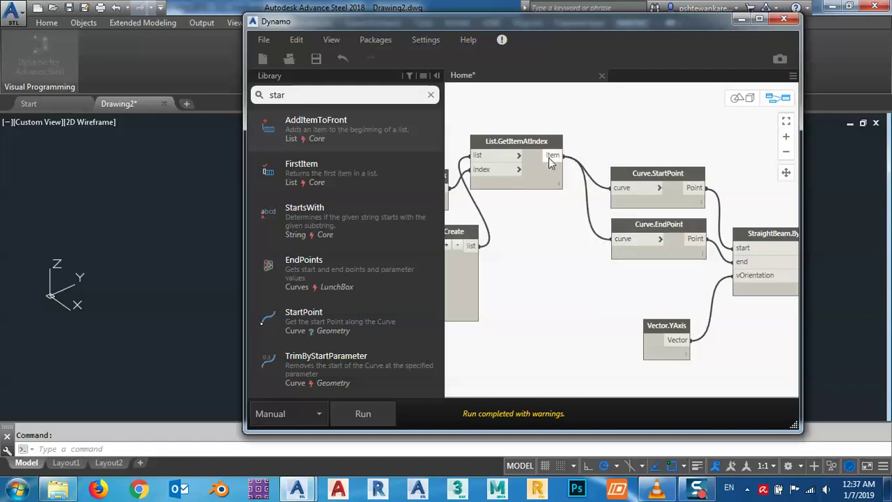
pyautogui.moveTo(642, 281); pyautogui.dragTo(529, 253, button='middle')
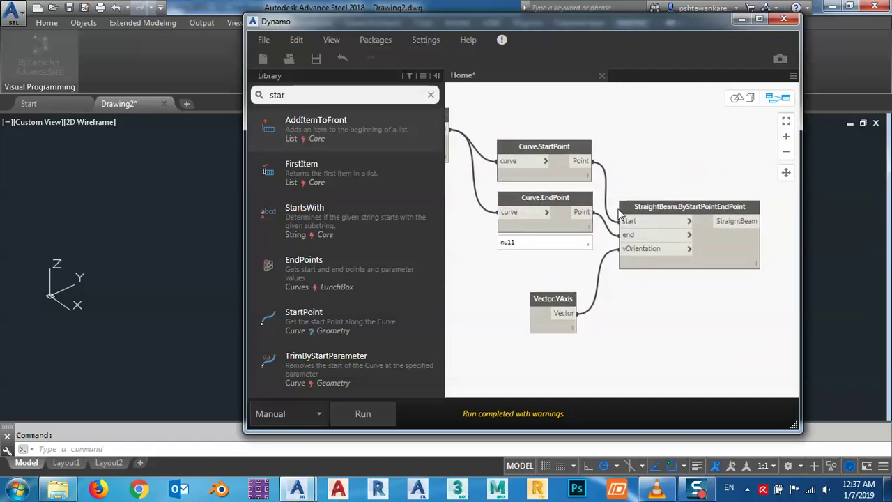
pyautogui.moveTo(677, 242); pyautogui.dragTo(722, 240, button='middle')
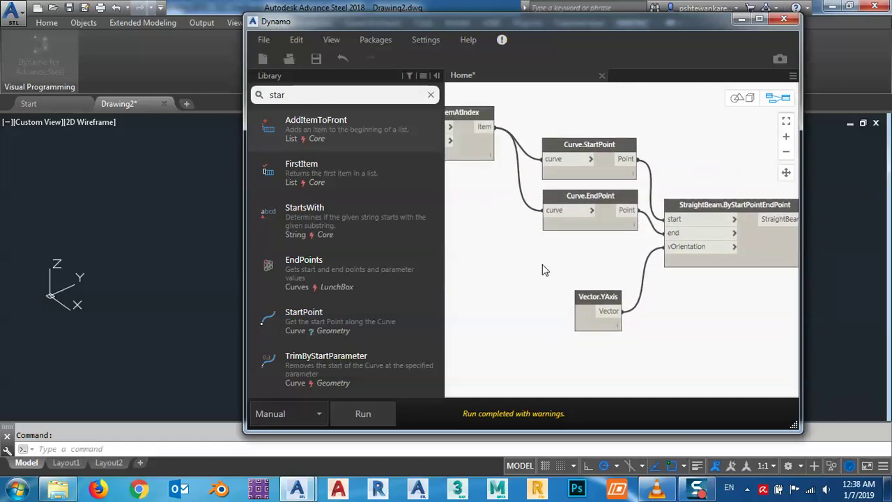
pyautogui.click(160, 267)
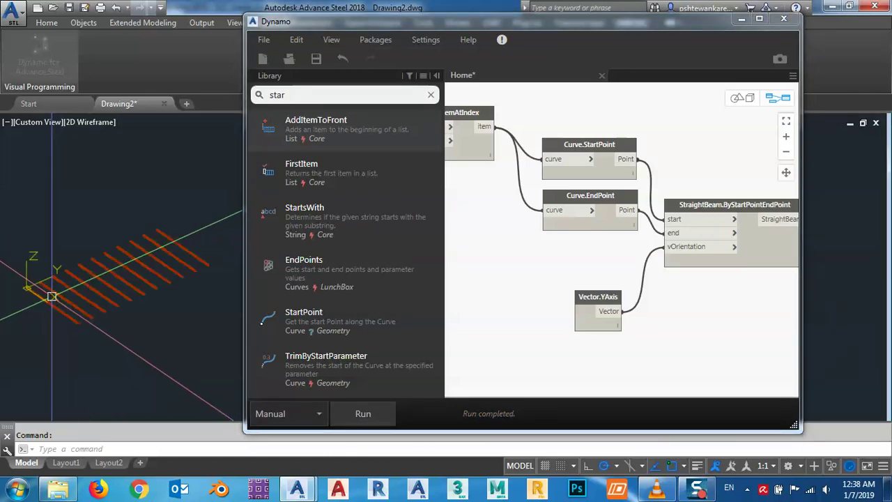
# - Move the nodes downstream of List.Create farther away from it and place the Code Block just below List.GetItemAtIndex
pyautogui.scroll(-5, 568, 248)
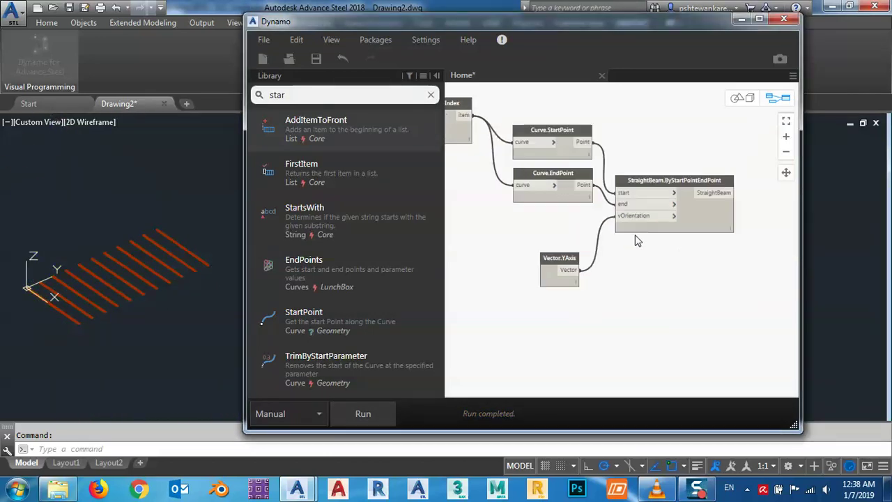
pyautogui.moveTo(585, 277); pyautogui.dragTo(546, 289, button='middle')
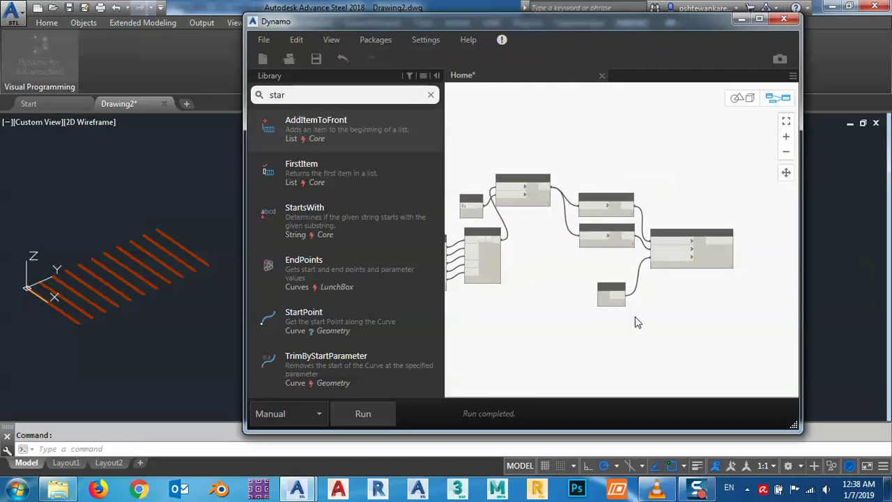
pyautogui.moveTo(720, 336); pyautogui.dragTo(573, 184)
pyautogui.moveTo(479, 202); pyautogui.dragTo(531, 225)
pyautogui.moveTo(647, 298); pyautogui.dragTo(618, 274, button='middle')
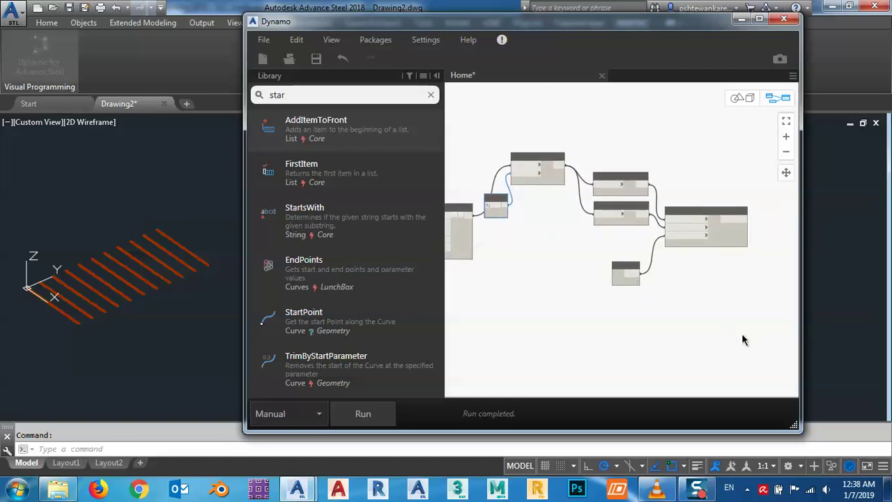
# - Duplicate the whole beam-creation group, from List.GetItemAtIndex and its Code Block to the straight beam node, and place the copy below the original
pyautogui.moveTo(747, 336); pyautogui.dragTo(495, 127)
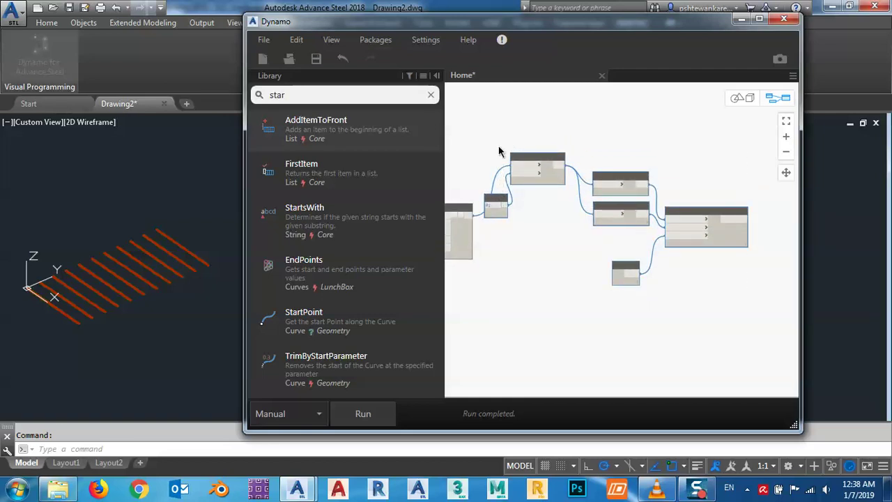
pyautogui.hotkey('ctrl', 'c')
pyautogui.hotkey('ctrl', 'v')
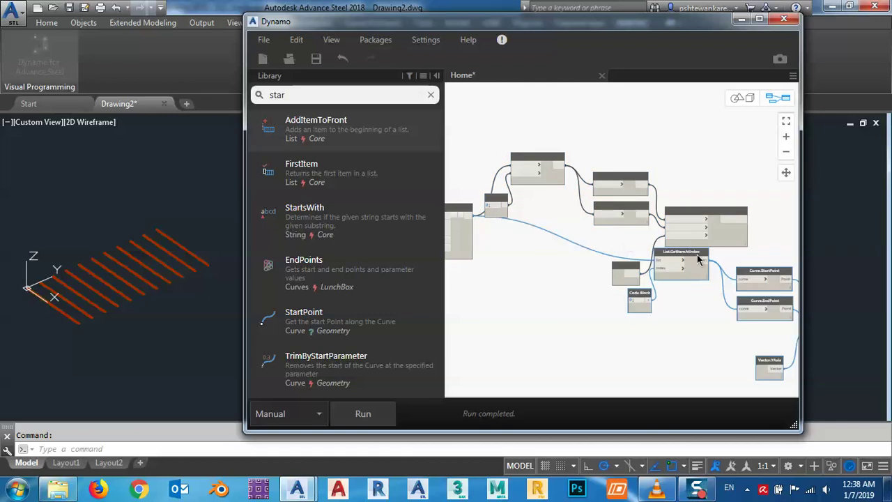
pyautogui.moveTo(697, 255); pyautogui.dragTo(556, 290)
pyautogui.moveTo(556, 290); pyautogui.dragTo(568, 180, button='middle')
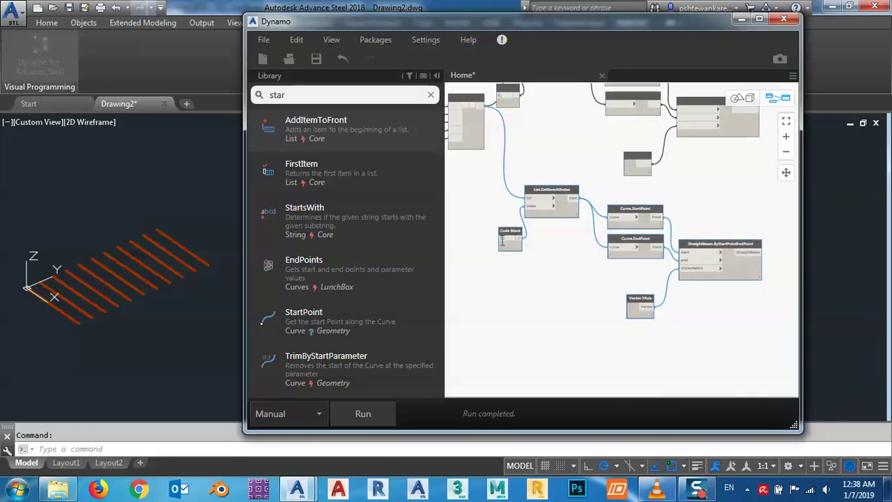
# - Set the Code Block index in the copied beam group to 1
pyautogui.scroll(5, 501, 244)
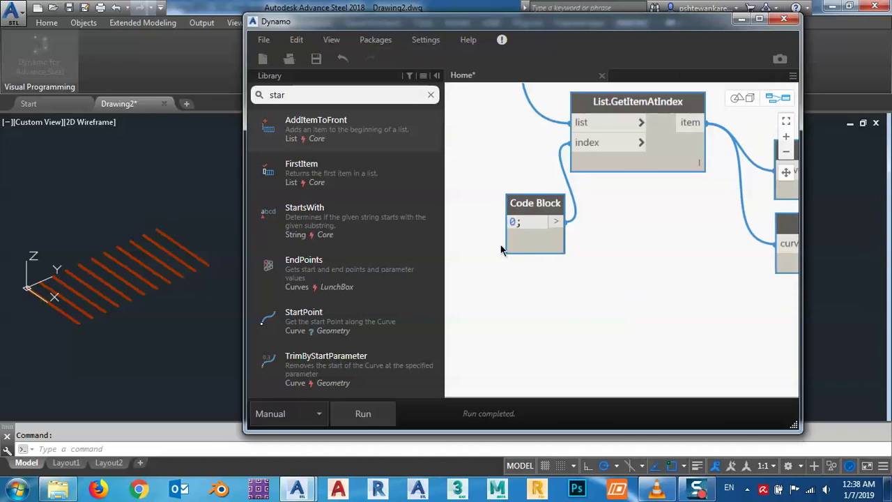
pyautogui.write('1')
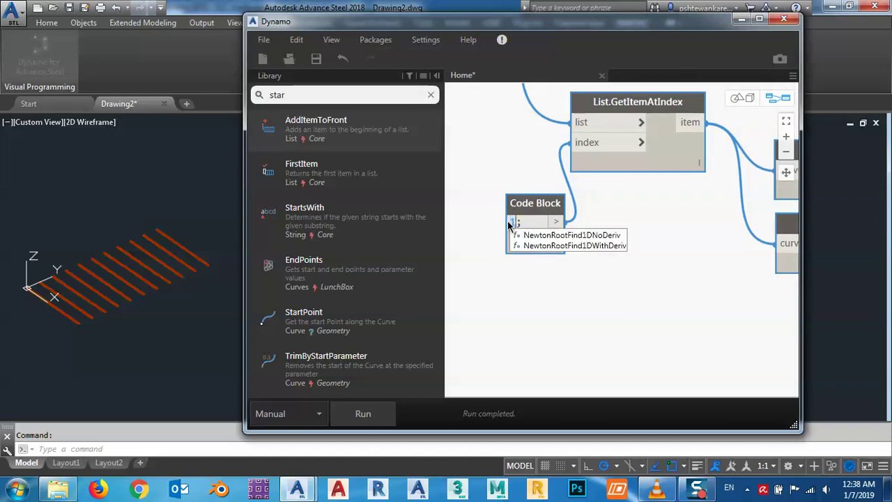
pyautogui.click(490, 255)
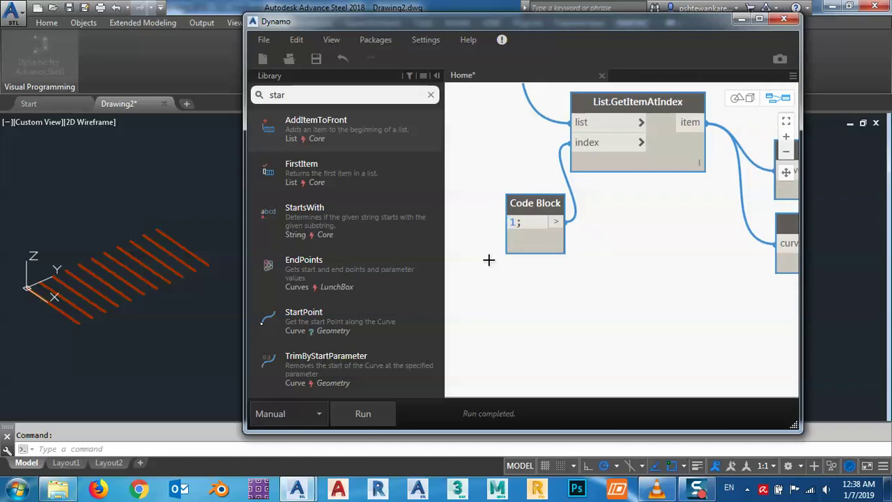
# - Duplicate the second beam-creation group and place the new copy below it as a third group
pyautogui.scroll(-6, 509, 243)
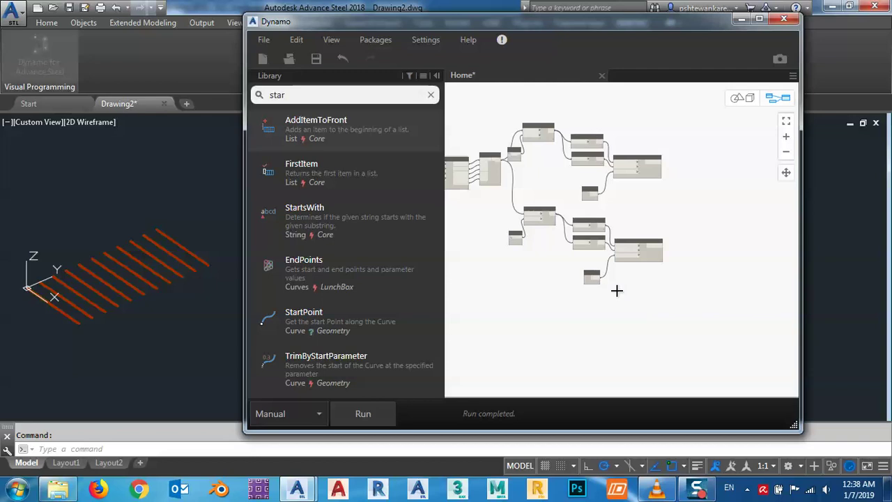
pyautogui.moveTo(616, 290); pyautogui.dragTo(505, 214)
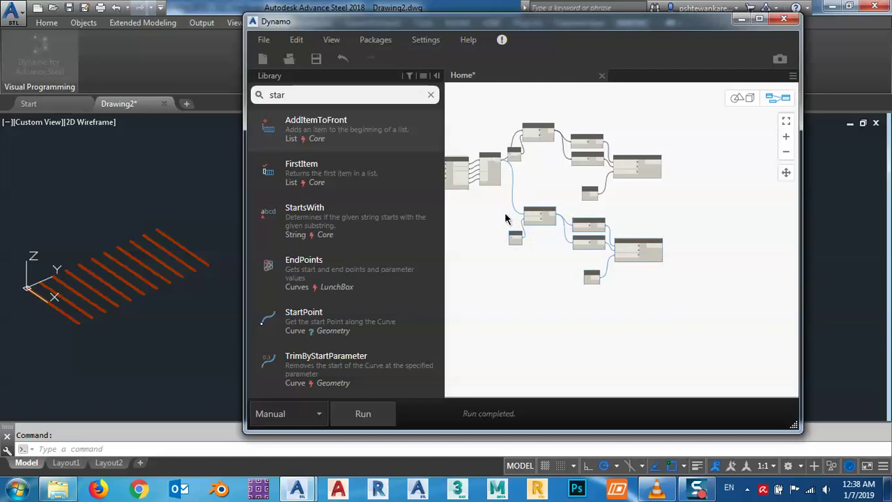
pyautogui.hotkey('ctrl', 'c')
pyautogui.hotkey('ctrl', 'v')
pyautogui.moveTo(662, 254); pyautogui.dragTo(551, 324)
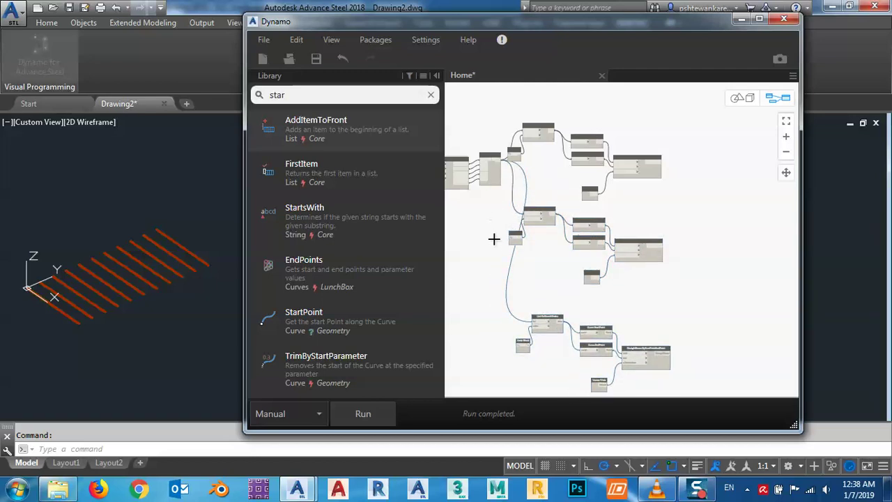
# - Set the Code Block index in the third beam-creation group to 2
pyautogui.scroll(6, 479, 175)
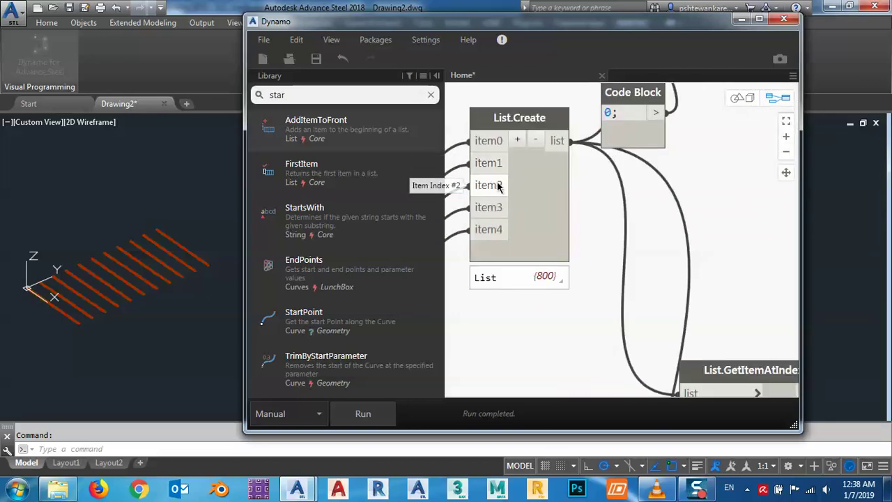
pyautogui.scroll(-8, 478, 188)
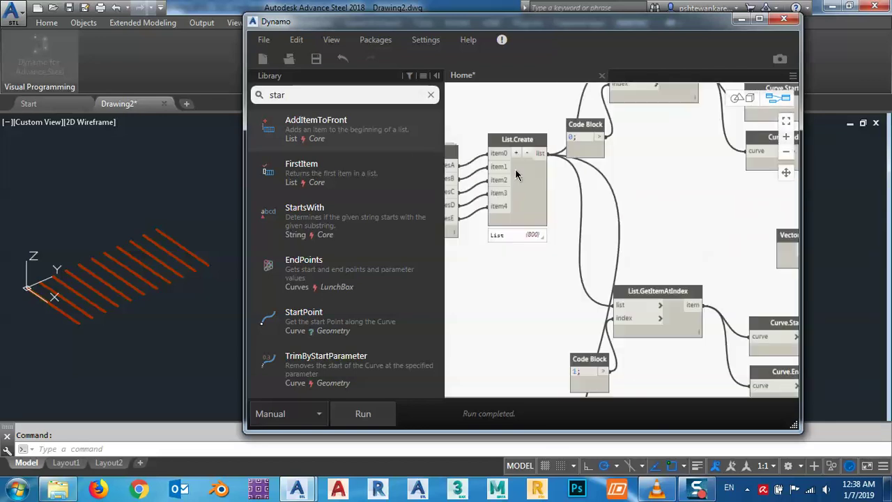
pyautogui.scroll(6, 538, 223)
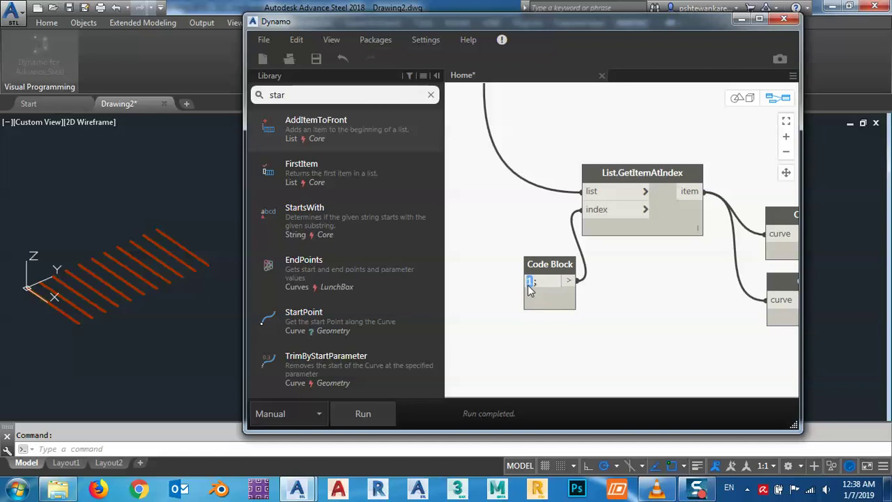
pyautogui.scroll(-10, 488, 264)
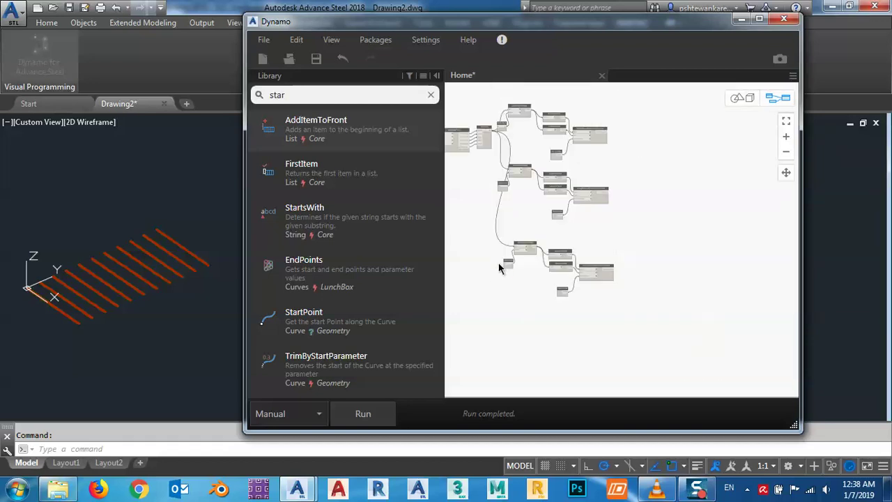
# - Add two more copies of the beam-creation group and stack them below the third as the fourth and fifth groups
pyautogui.scroll(-3, 498, 267)
pyautogui.moveTo(486, 256); pyautogui.dragTo(486, 248)
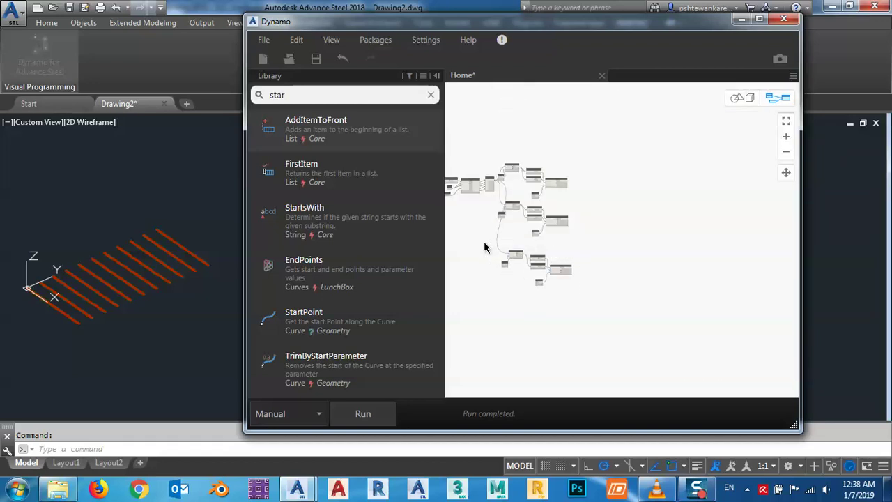
pyautogui.hotkey('ctrl', 'v')
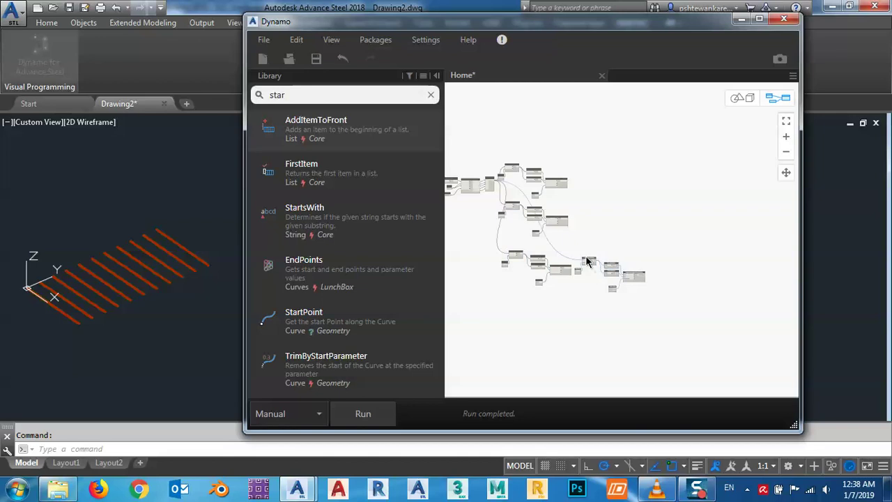
pyautogui.moveTo(588, 262); pyautogui.dragTo(521, 315)
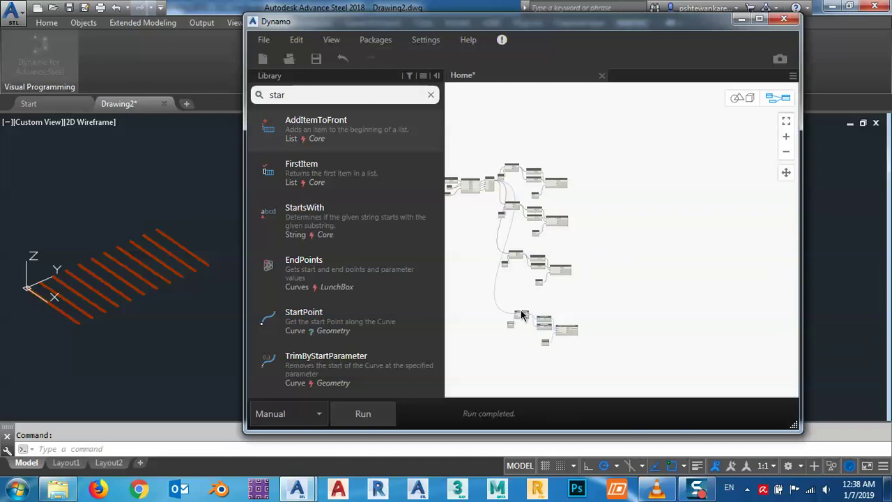
pyautogui.hotkey('ctrl', 'v')
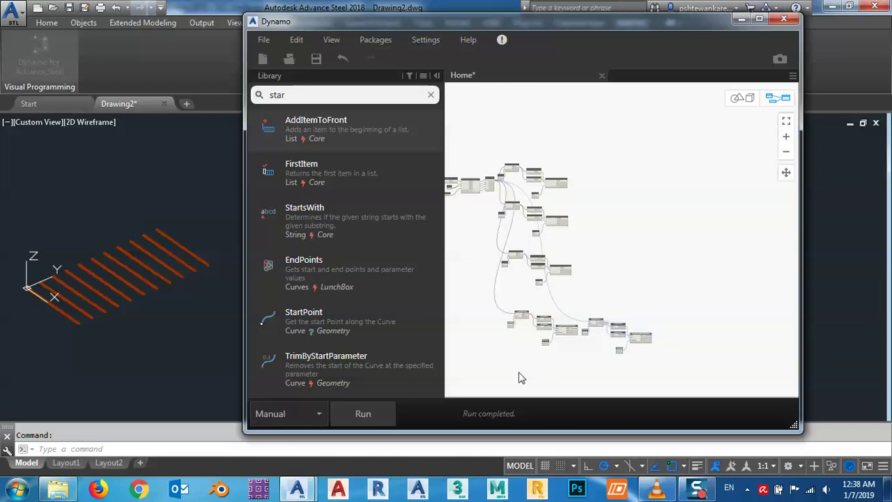
pyautogui.scroll(5, 597, 330)
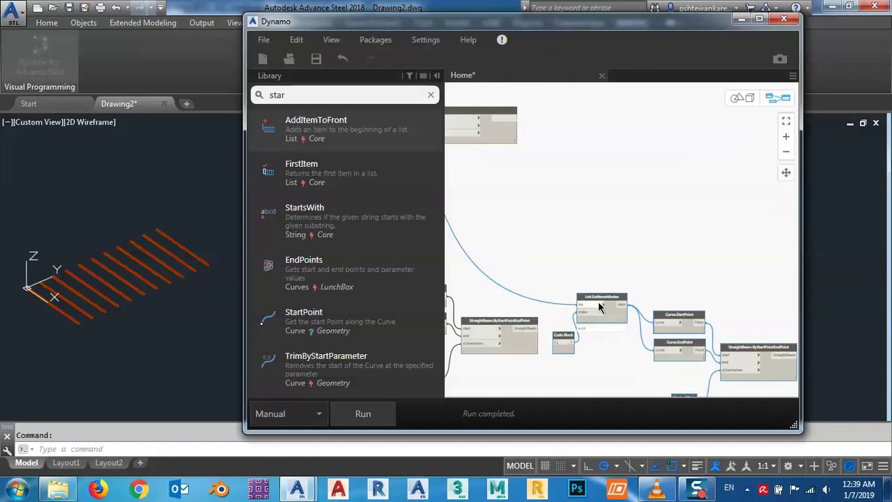
pyautogui.scroll(-5, 614, 196)
pyautogui.moveTo(618, 198); pyautogui.dragTo(520, 311)
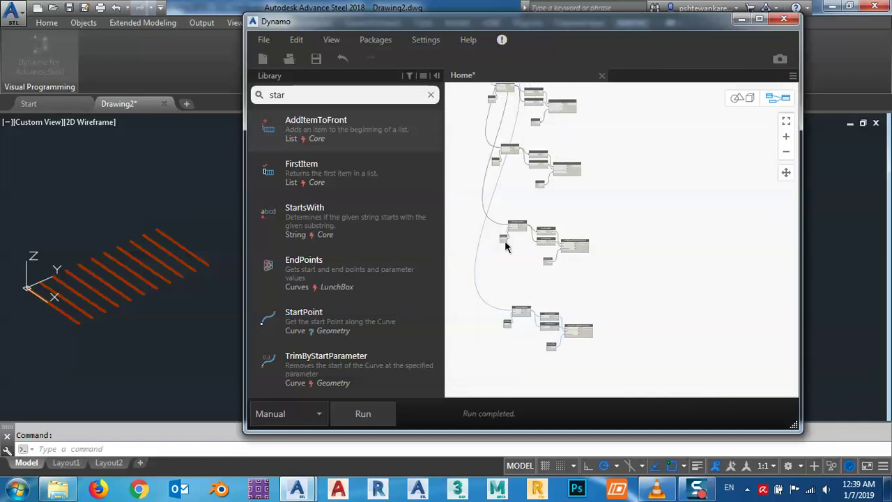
# - Set the Code Block index in the fourth beam-creation group to 3
pyautogui.scroll(8, 505, 245)
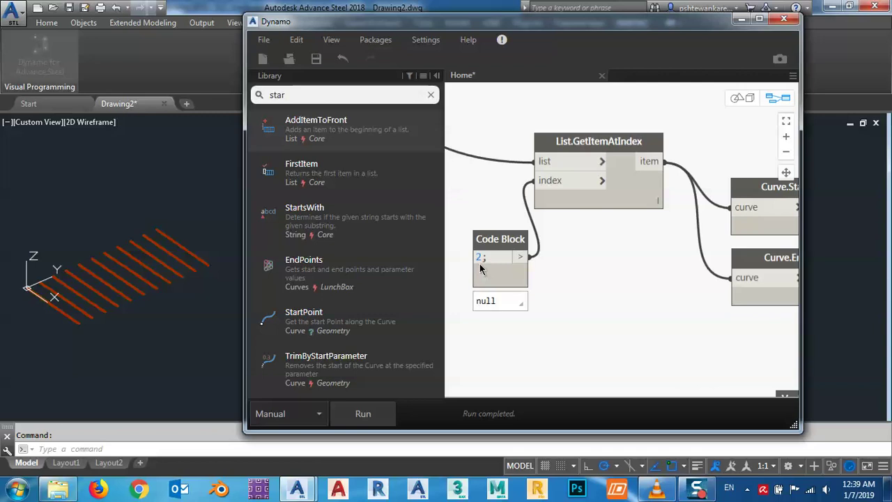
pyautogui.scroll(4, 480, 269)
pyautogui.write('3')
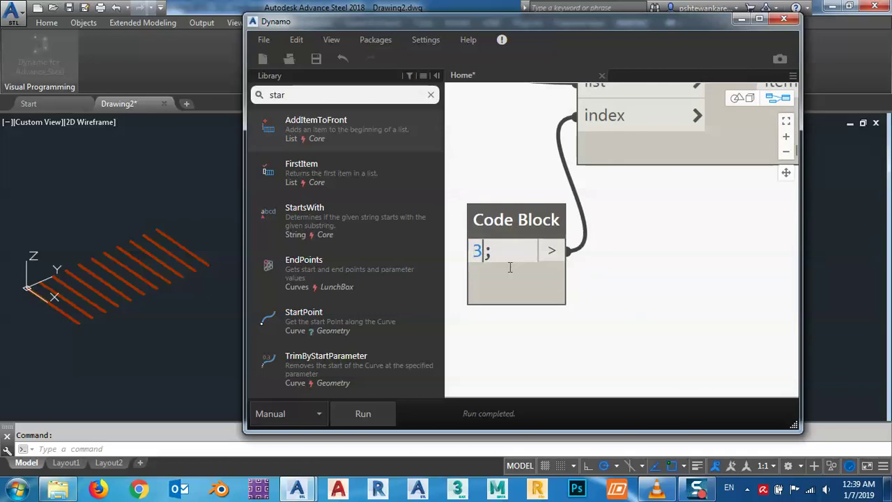
pyautogui.scroll(-8, 547, 206)
# - Set the Code Block index in the fifth beam-creation group to 4
pyautogui.moveTo(551, 289); pyautogui.dragTo(532, 144, button='middle')
pyautogui.scroll(5, 527, 352)
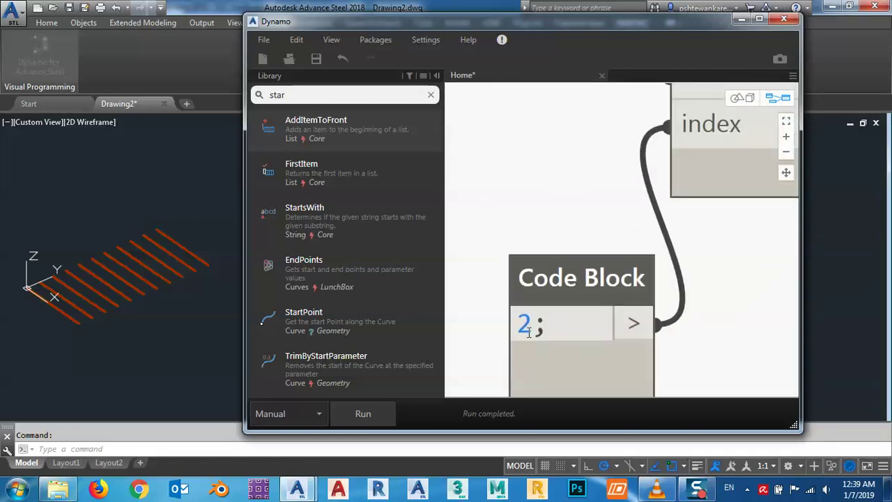
pyautogui.doubleClick(522, 326)
pyautogui.write('4')
pyautogui.press('Return')
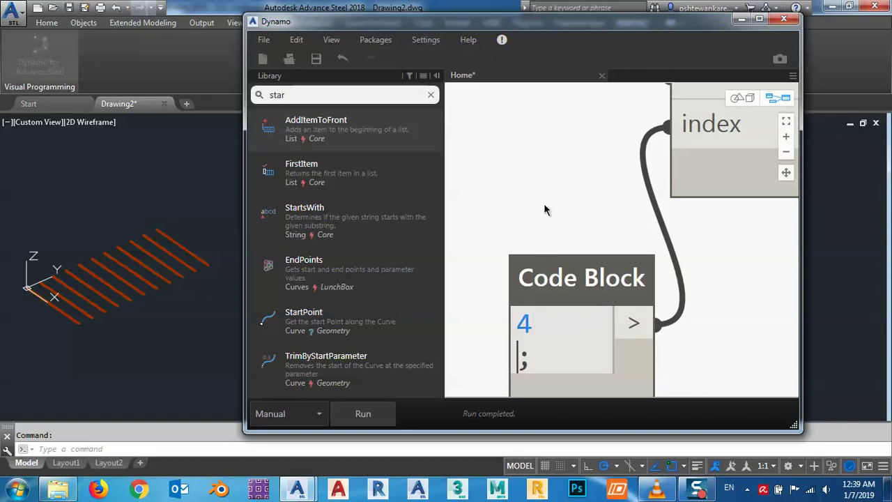
pyautogui.click(538, 212)
pyautogui.scroll(-2, 543, 234)
pyautogui.scroll(-5, 557, 294)
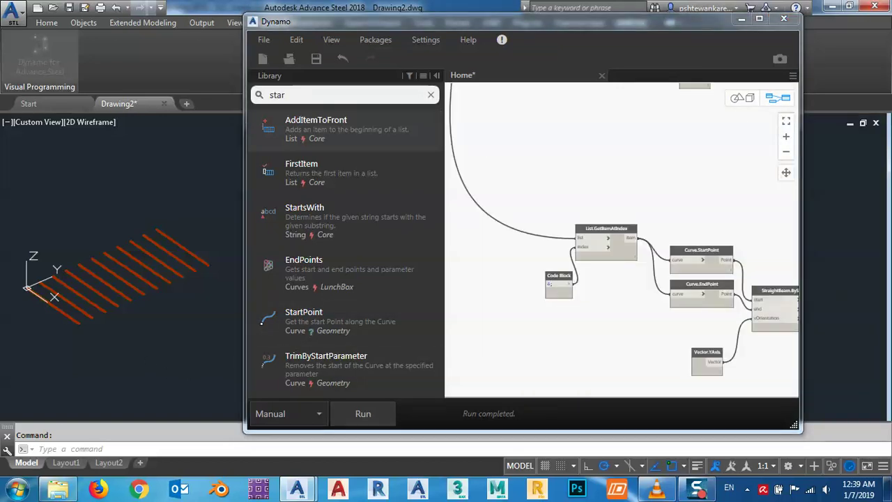
# - Run the graph to create the beams from all five centerline lists and inspect the truss in the drawing
pyautogui.click(361, 414)
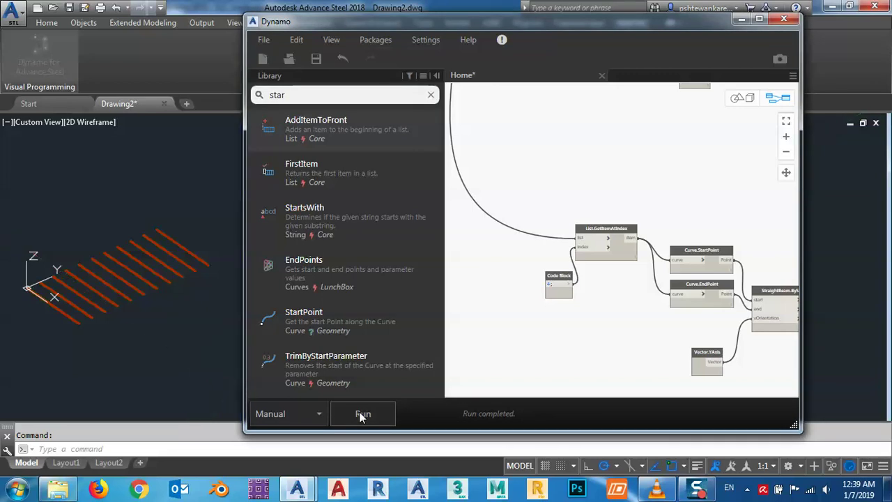
pyautogui.scroll(5, 111, 350)
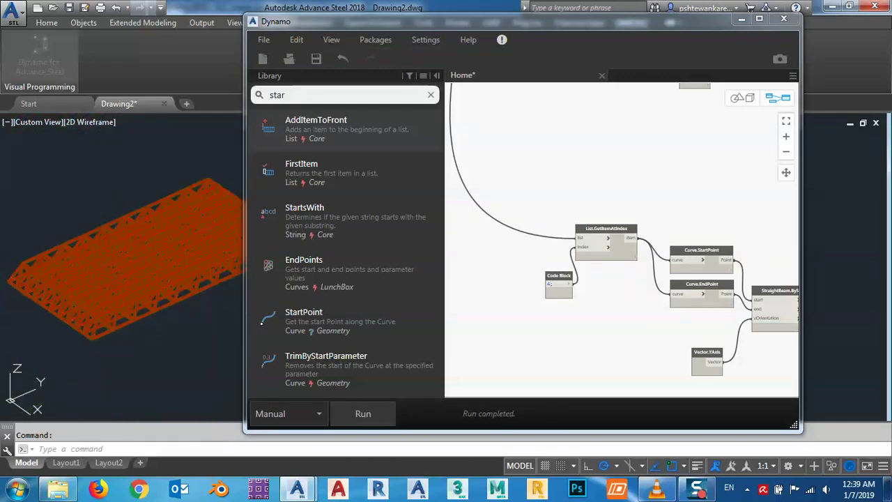
pyautogui.keyDown('shift'); pyautogui.moveTo(74, 367); pyautogui.dragTo(109, 375, button='middle'); pyautogui.keyUp('shift')
pyautogui.press('Escape')
pyautogui.scroll(10, 34, 305)
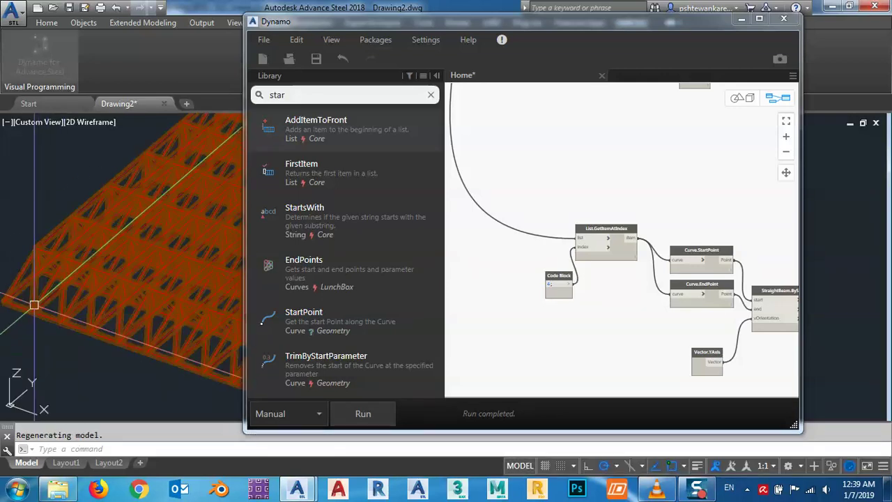
pyautogui.scroll(-5, 46, 230)
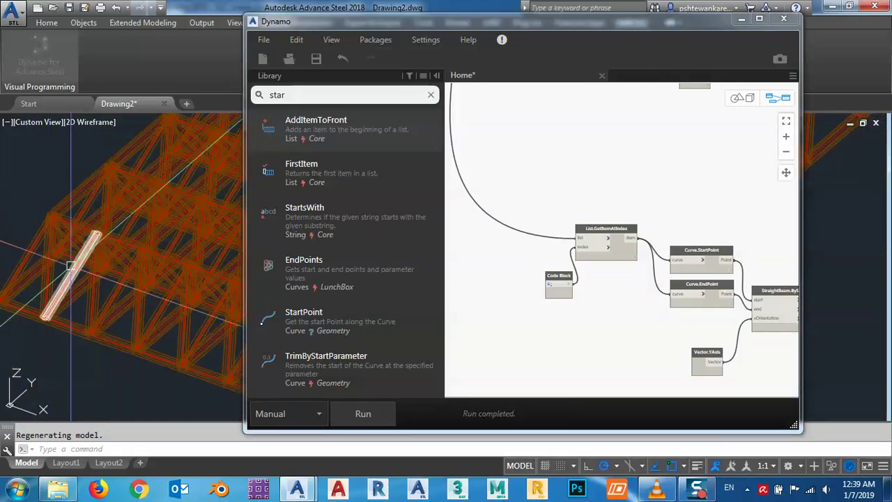
# - Save the Dynamo workspace as Home in the Documents library
pyautogui.click(265, 39)
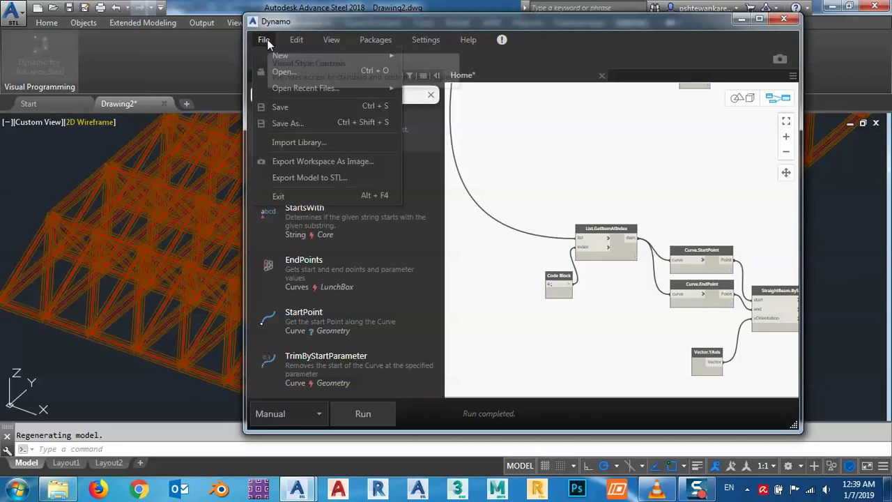
pyautogui.click(284, 108)
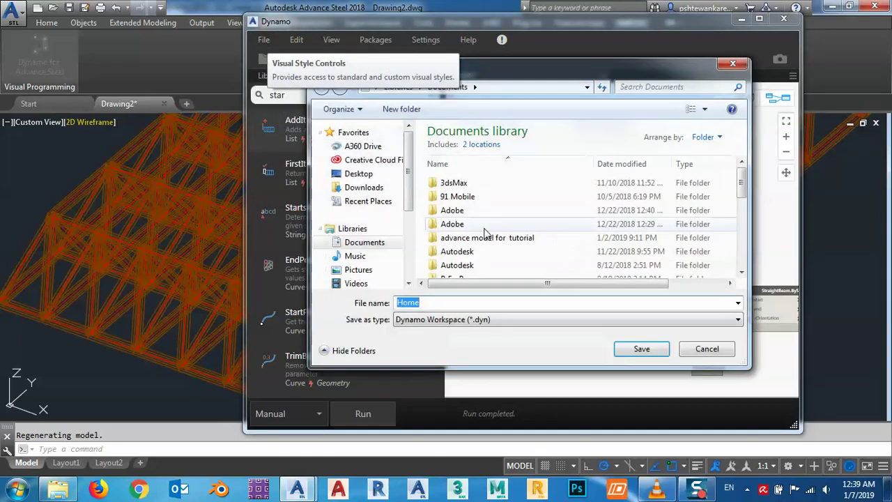
pyautogui.click(641, 350)
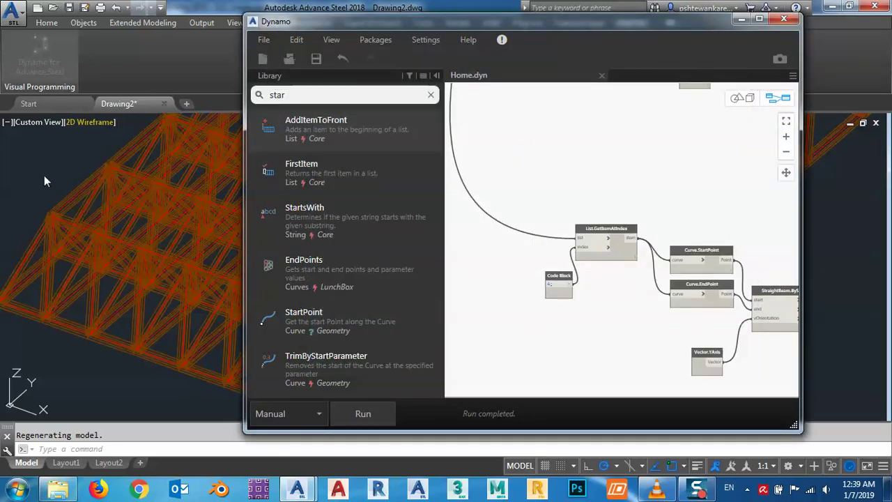
# - Switch the drawing's visual style to Conceptual and examine the truss beams from several angles
pyautogui.click(88, 123)
pyautogui.click(122, 168)
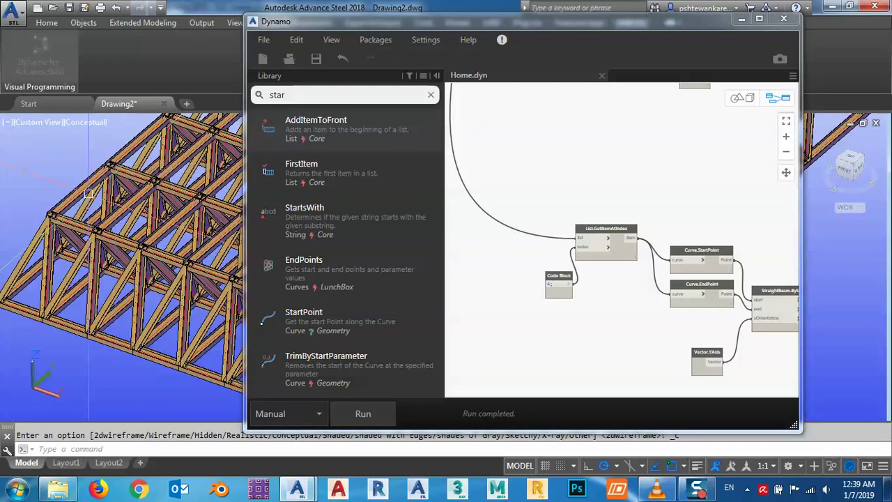
pyautogui.scroll(-5, 69, 211)
pyautogui.keyDown('shift'); pyautogui.moveTo(112, 267); pyautogui.dragTo(136, 159, button='middle'); pyautogui.keyUp('shift')
pyautogui.keyDown('shift'); pyautogui.moveTo(124, 229); pyautogui.dragTo(134, 295, button='middle'); pyautogui.keyUp('shift')
pyautogui.scroll(8, 93, 245)
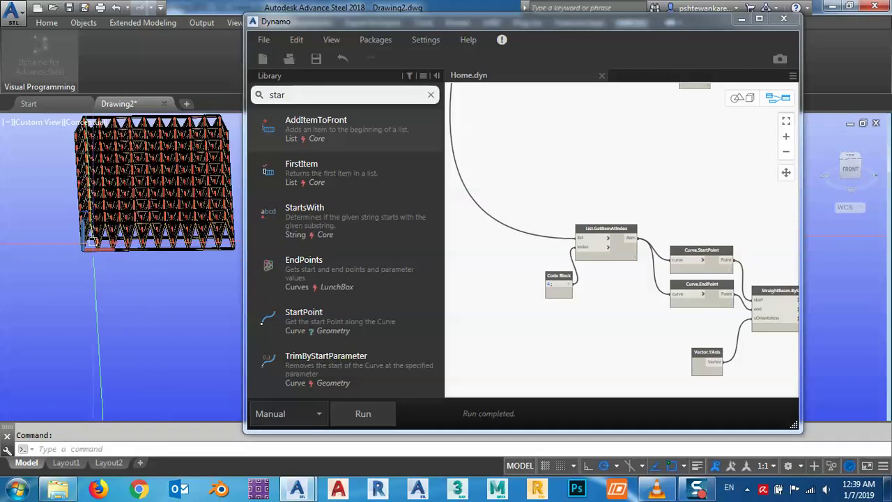
pyautogui.keyDown('shift'); pyautogui.moveTo(103, 246); pyautogui.dragTo(130, 278, button='middle'); pyautogui.keyUp('shift')
pyautogui.scroll(-7, 82, 241)
pyautogui.scroll(6, 118, 253)
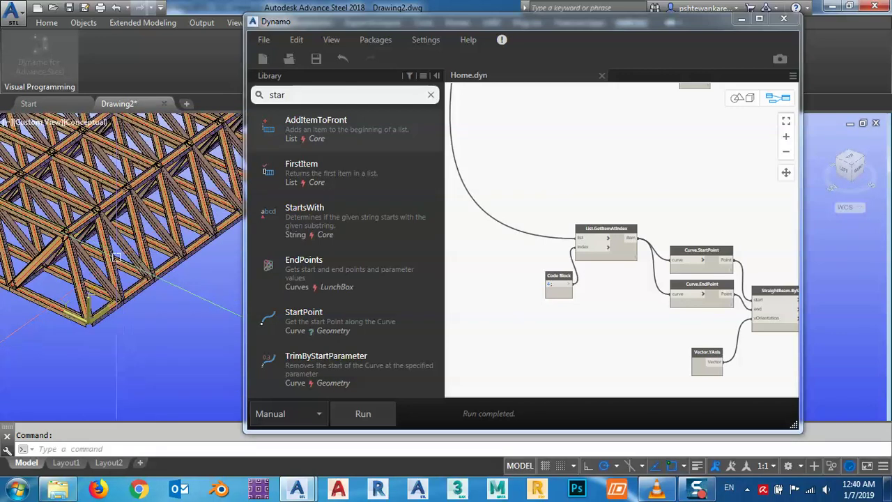
# - Review the finished graph, examining List.Create, the first group's item, curve point and straight beam nodes, and the upstream surface and truss nodes
pyautogui.scroll(-6, 492, 307)
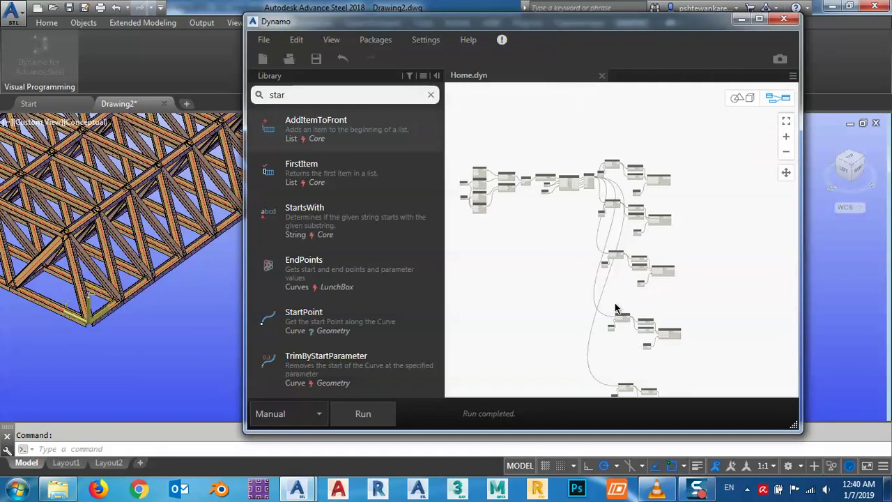
pyautogui.scroll(6, 607, 183)
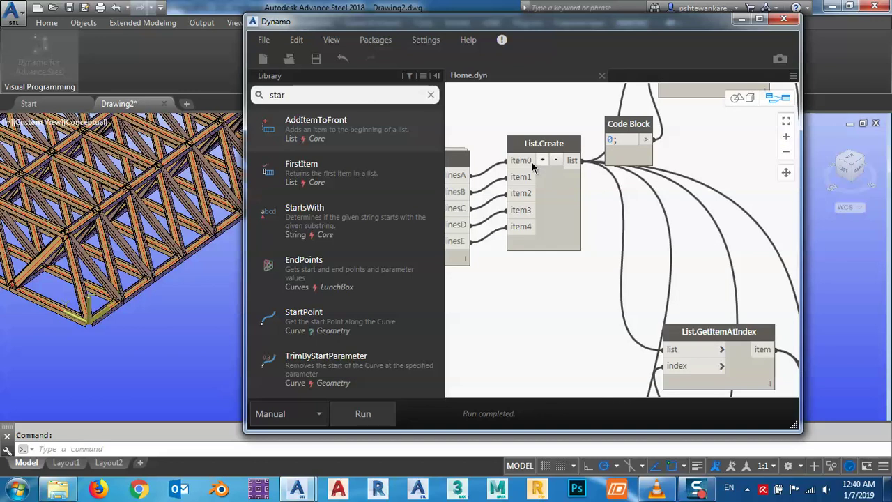
pyautogui.scroll(1, 533, 168)
pyautogui.moveTo(554, 197); pyautogui.dragTo(539, 293, button='middle')
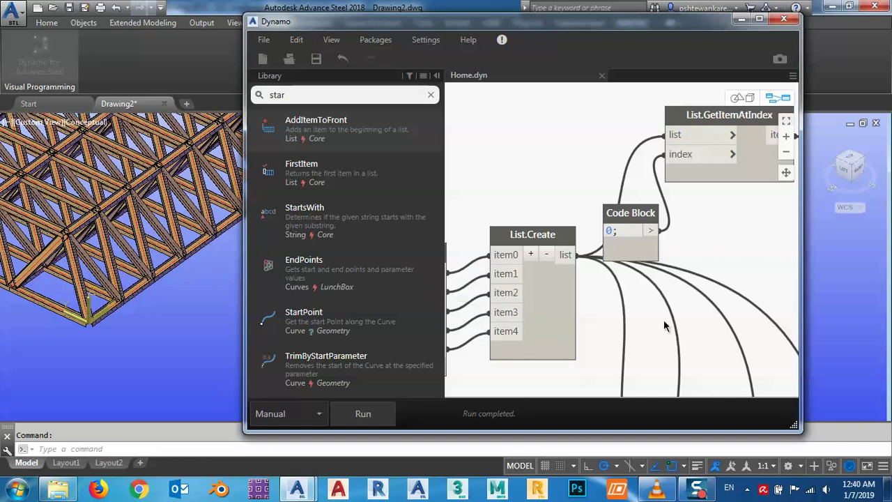
pyautogui.moveTo(638, 307); pyautogui.dragTo(539, 287, button='middle')
pyautogui.scroll(-2, 540, 288)
pyautogui.scroll(-2, 578, 178)
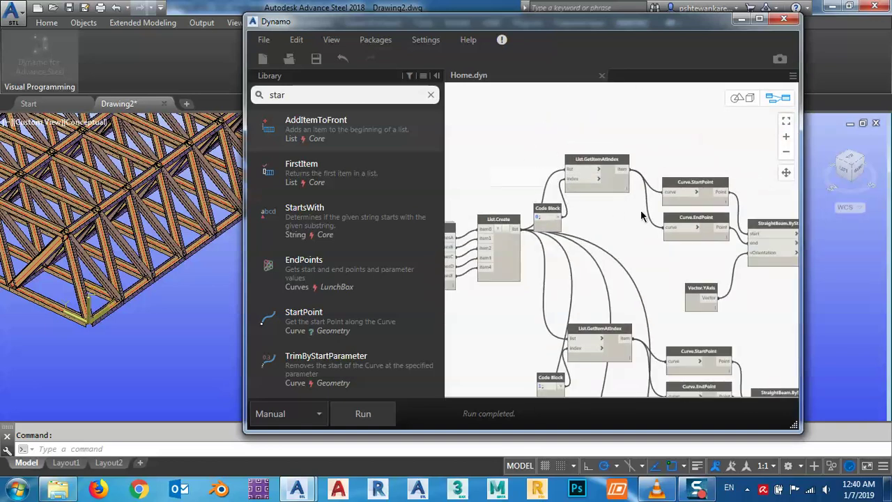
pyautogui.scroll(5, 547, 167)
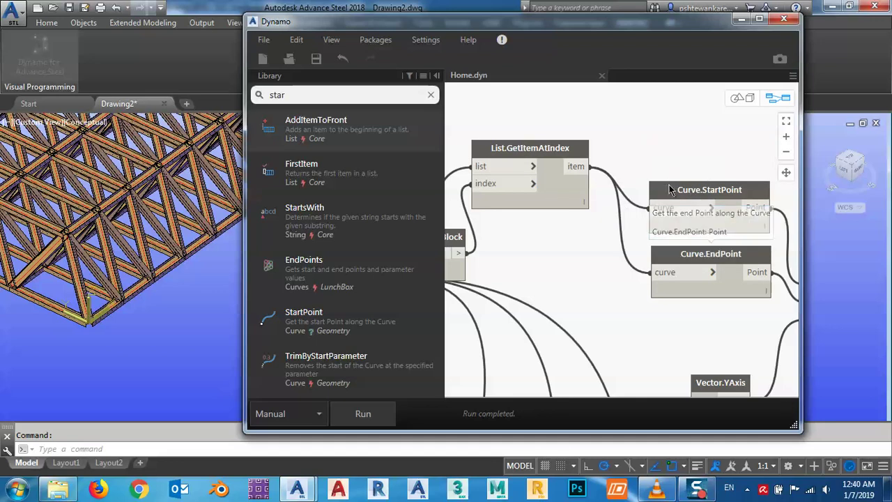
pyautogui.moveTo(661, 253); pyautogui.dragTo(514, 209, button='middle')
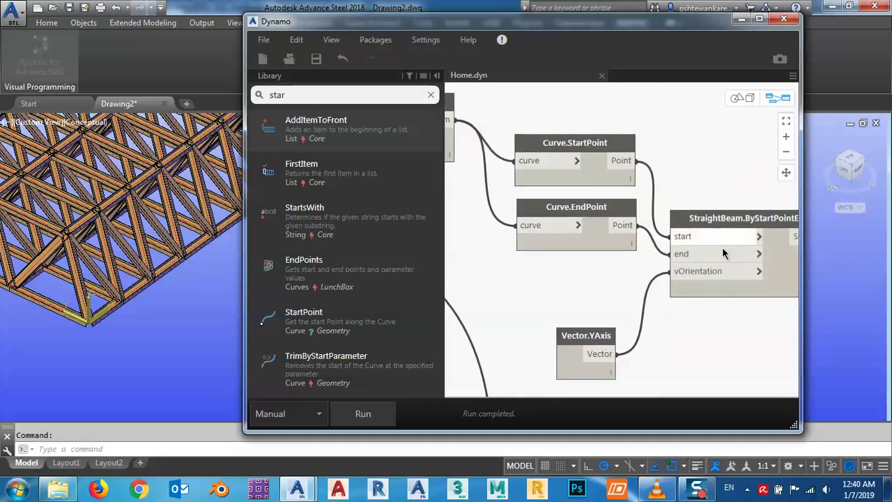
pyautogui.moveTo(713, 255); pyautogui.dragTo(623, 221, button='middle')
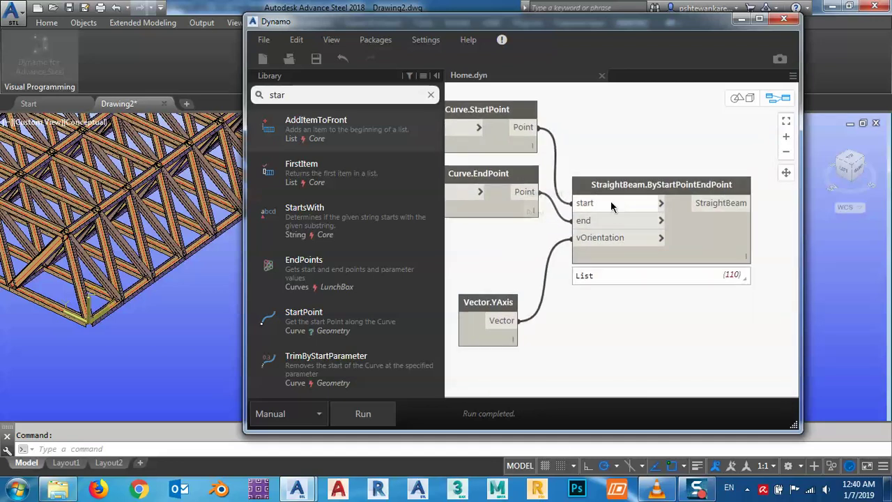
pyautogui.scroll(-6, 676, 163)
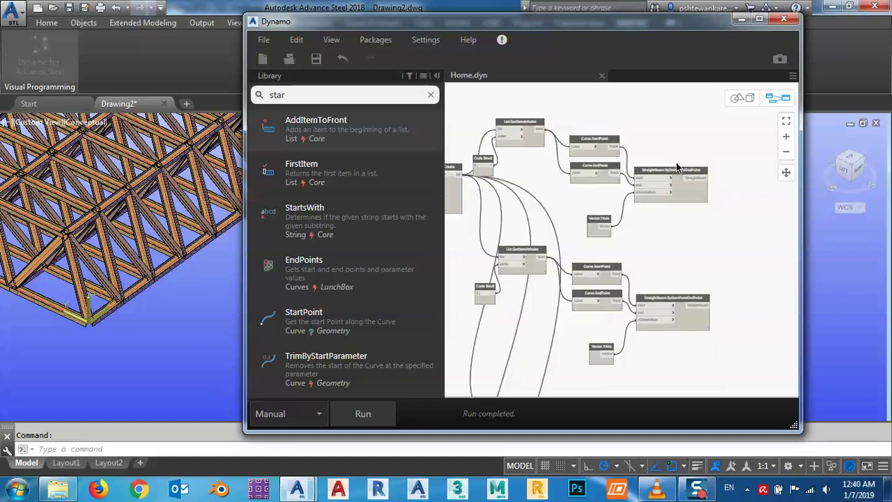
pyautogui.scroll(5, 576, 202)
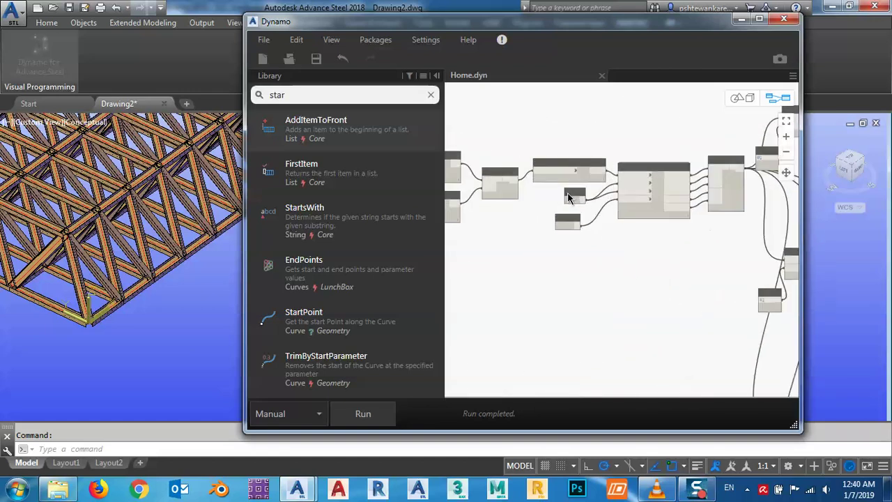
pyautogui.scroll(-5, 731, 228)
pyautogui.scroll(3, 614, 252)
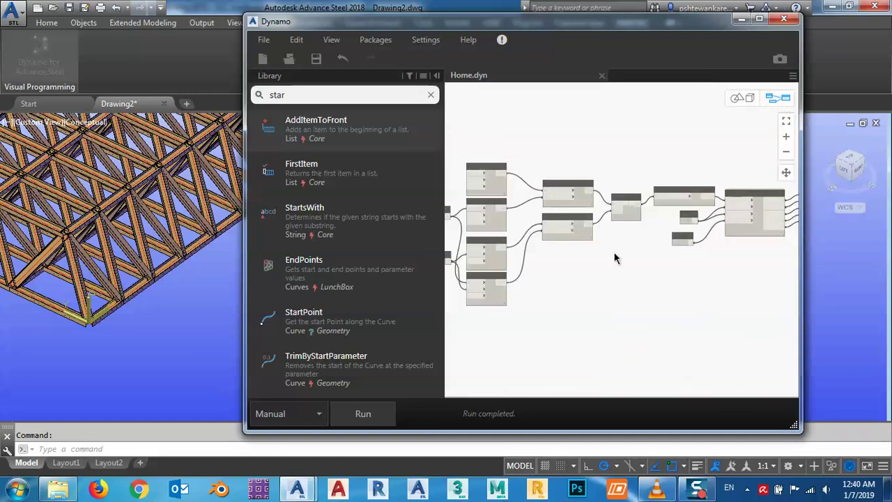
# - Set the number feeding the space truss's U and V divisions to 5, run the graph and inspect the truss in the drawing
pyautogui.scroll(6, 706, 223)
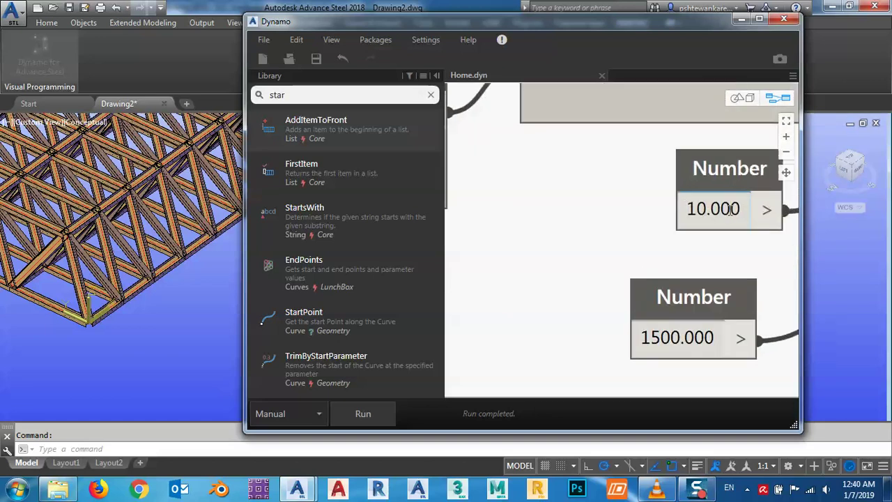
pyautogui.click(731, 213)
pyautogui.write('5')
pyautogui.click(589, 242)
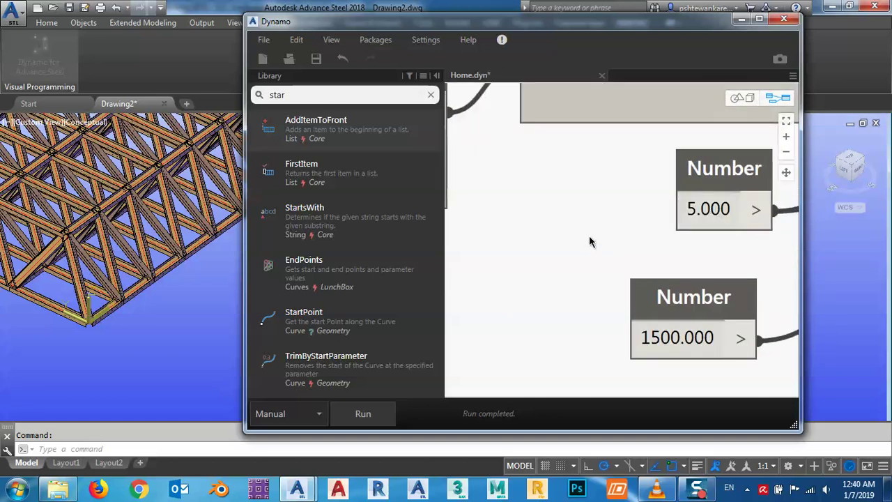
pyautogui.scroll(-3, 171, 293)
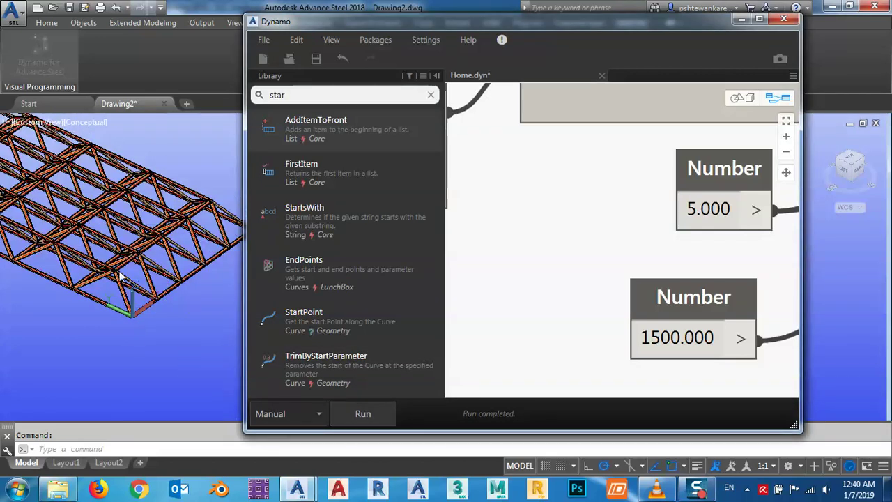
pyautogui.keyDown('shift'); pyautogui.moveTo(124, 322); pyautogui.dragTo(144, 275, button='middle'); pyautogui.keyUp('shift')
pyautogui.scroll(-6, 142, 275)
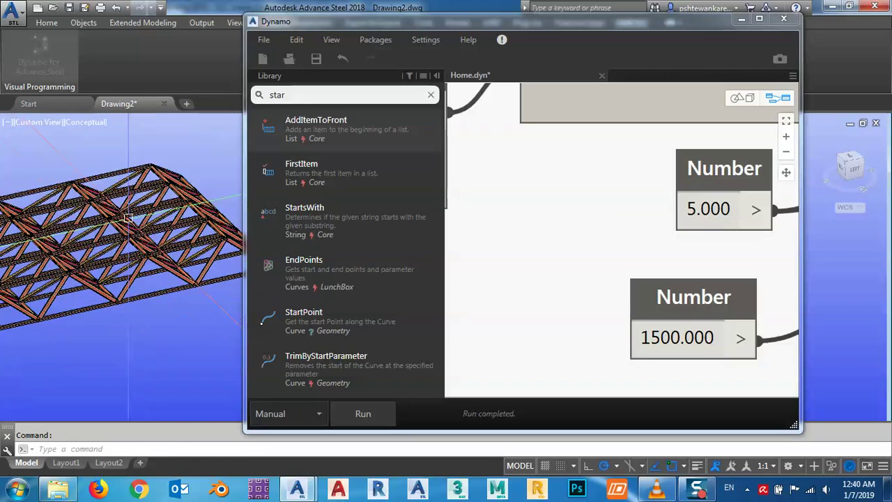
pyautogui.keyDown('shift'); pyautogui.moveTo(83, 307); pyautogui.dragTo(131, 309, button='middle'); pyautogui.keyUp('shift')
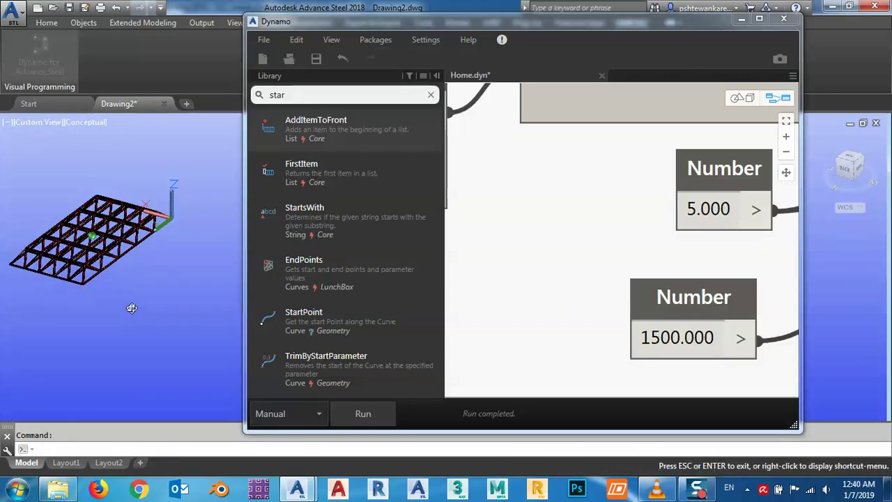
pyautogui.scroll(6, 74, 271)
pyautogui.keyDown('shift'); pyautogui.moveTo(197, 304); pyautogui.dragTo(160, 287, button='middle'); pyautogui.keyUp('shift')
# - Set the space truss's shared U and V division number to 7 and its depth number to 2500
pyautogui.doubleClick(718, 212)
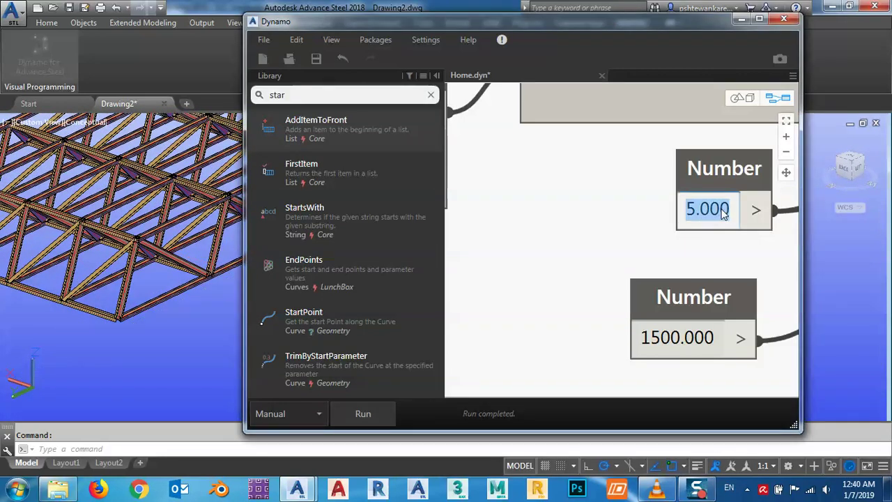
pyautogui.write('7')
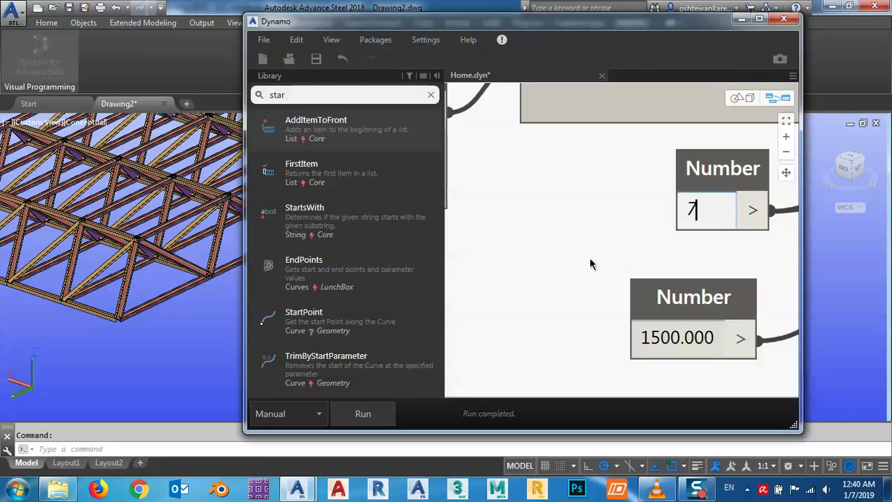
pyautogui.press('Return')
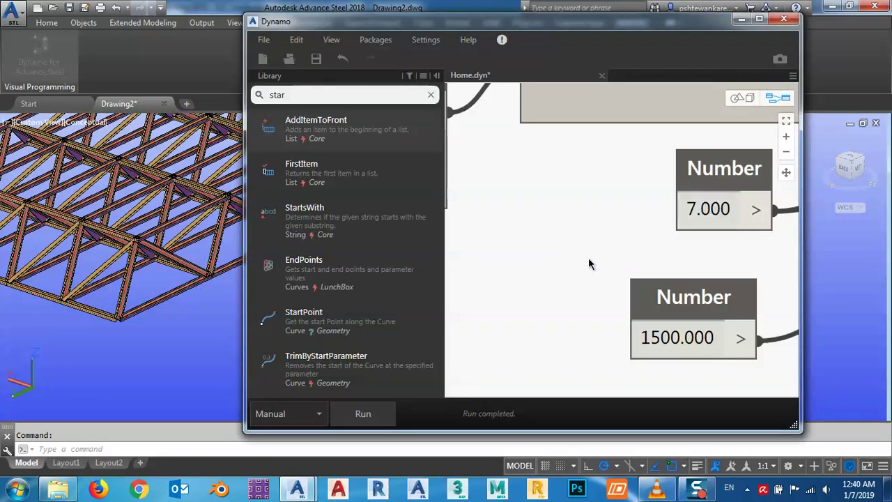
pyautogui.doubleClick(669, 342)
pyautogui.scroll(-1, 519, 301)
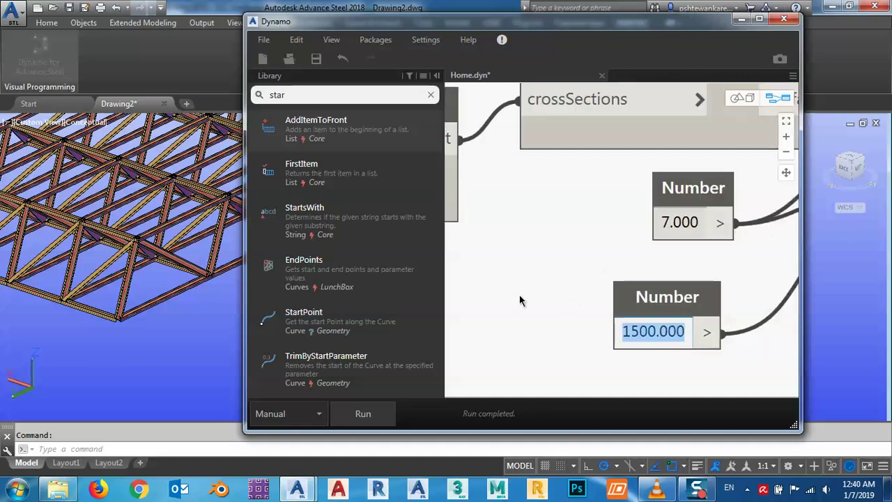
pyautogui.write('25')
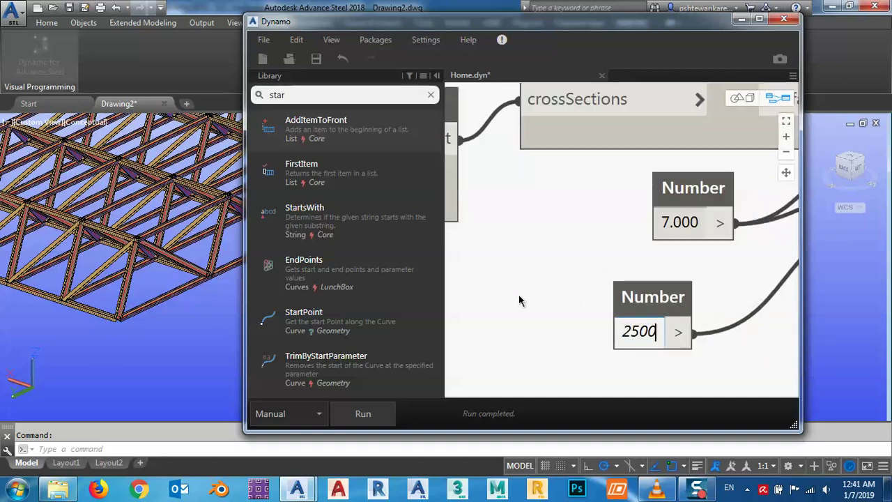
pyautogui.press('Return')
# - Run the graph with the new division and depth values and inspect the whole truss in the drawing
pyautogui.click(184, 342)
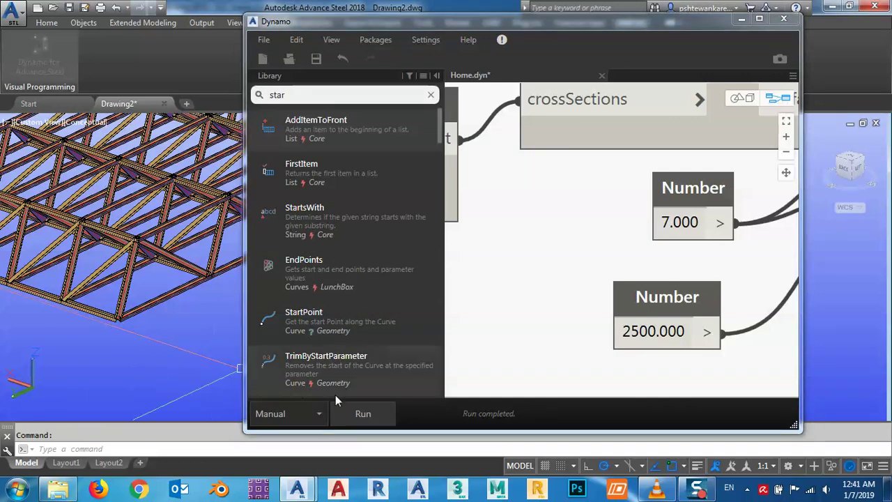
pyautogui.click(350, 404)
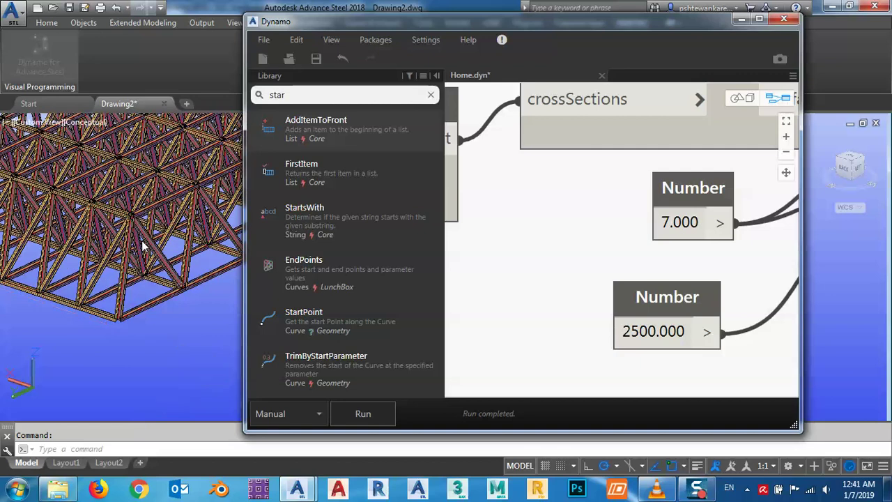
pyautogui.scroll(-5, 127, 328)
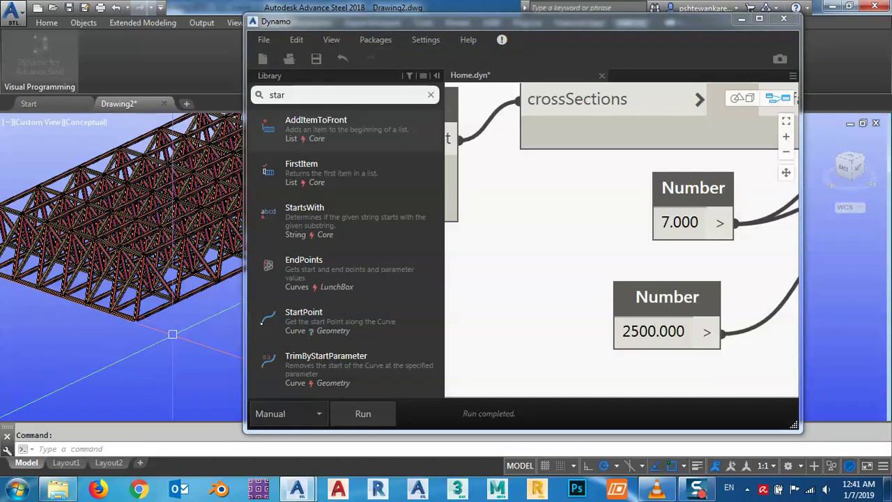
pyautogui.keyDown('shift'); pyautogui.moveTo(127, 328); pyautogui.dragTo(178, 361, button='middle'); pyautogui.keyUp('shift')
pyautogui.scroll(-8, 587, 261)
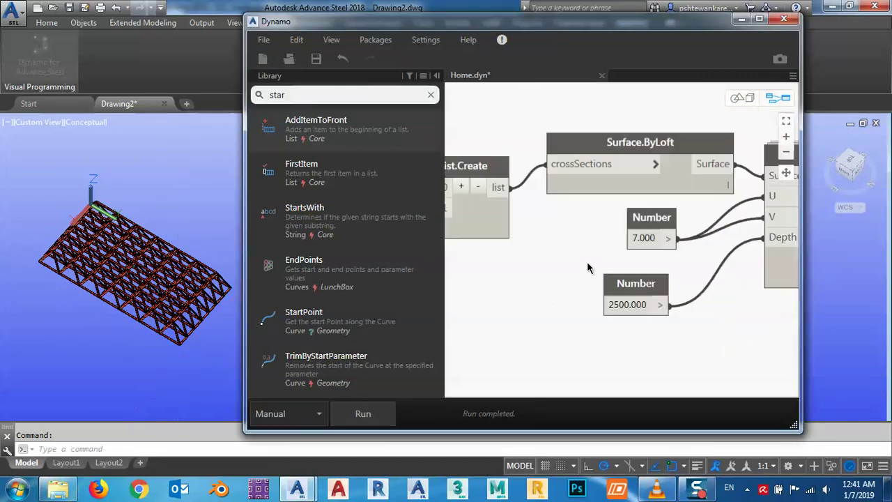
# - Set the number feeding the x inputs of the Point.ByCoordinates nodes to 25000
pyautogui.moveTo(624, 275); pyautogui.dragTo(730, 244, button='middle')
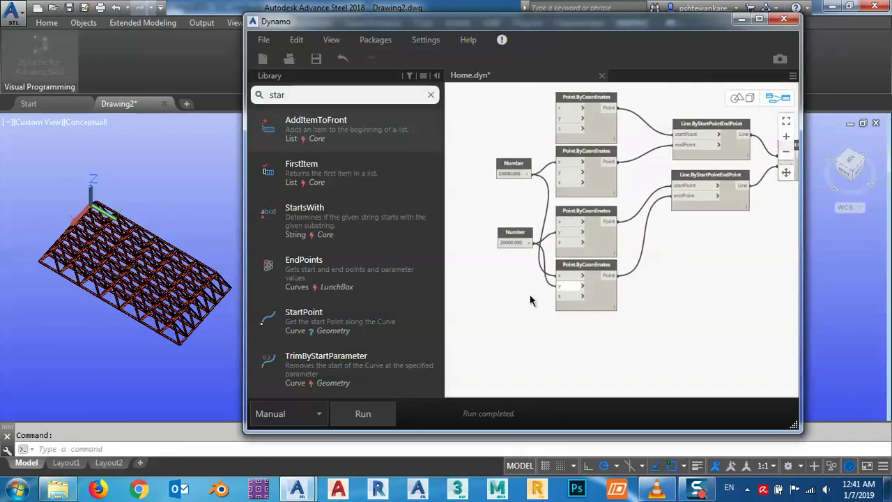
pyautogui.moveTo(518, 292); pyautogui.dragTo(544, 303, button='middle')
pyautogui.scroll(3, 528, 241)
pyautogui.scroll(4, 548, 170)
pyautogui.click(546, 164)
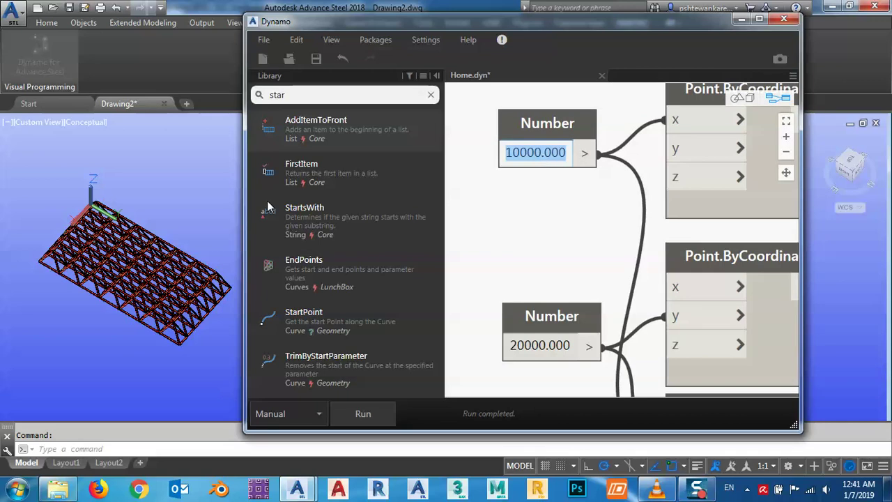
pyautogui.write('2500')
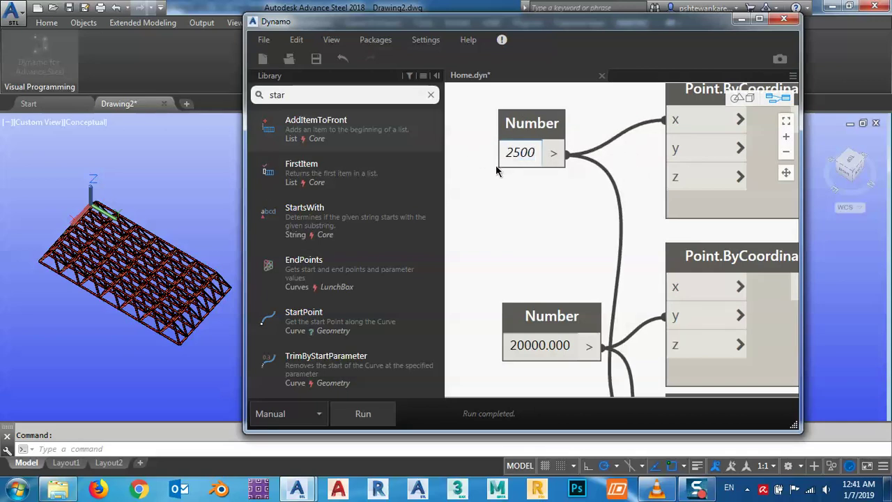
pyautogui.write('0')
pyautogui.click(496, 166)
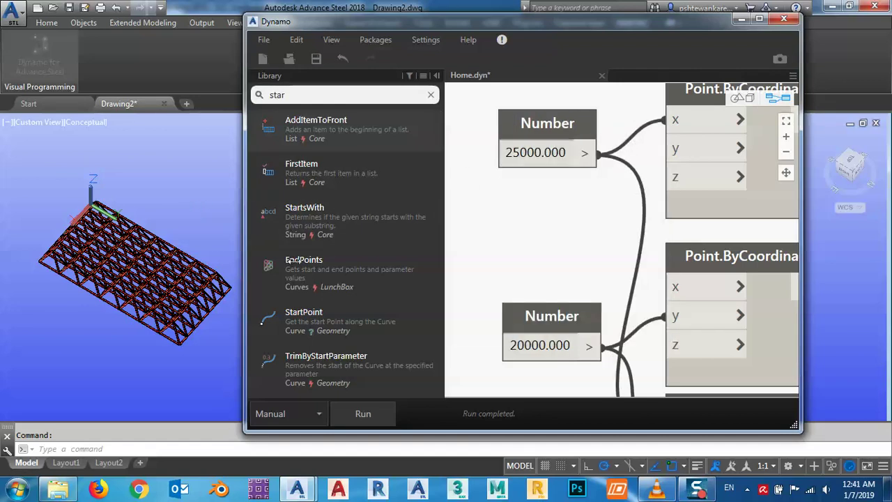
# - Run the graph with the new point coordinates and inspect the resized truss in the drawing
pyautogui.click(537, 352)
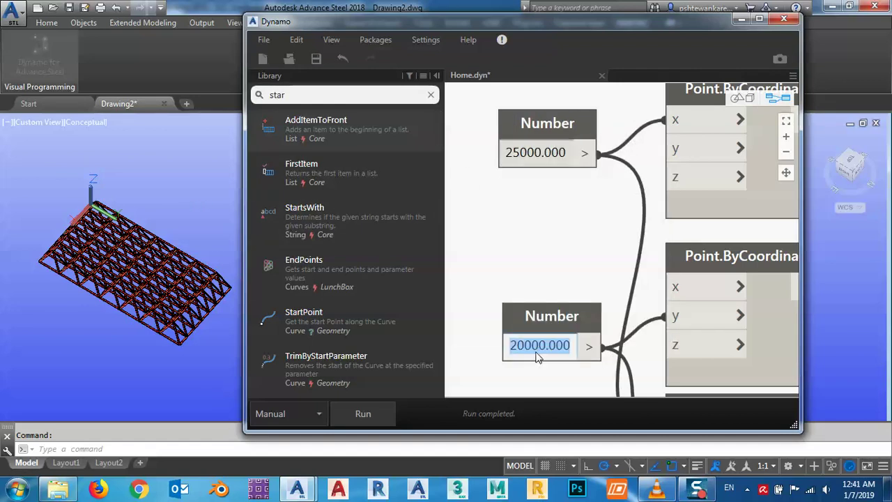
pyautogui.click(192, 363)
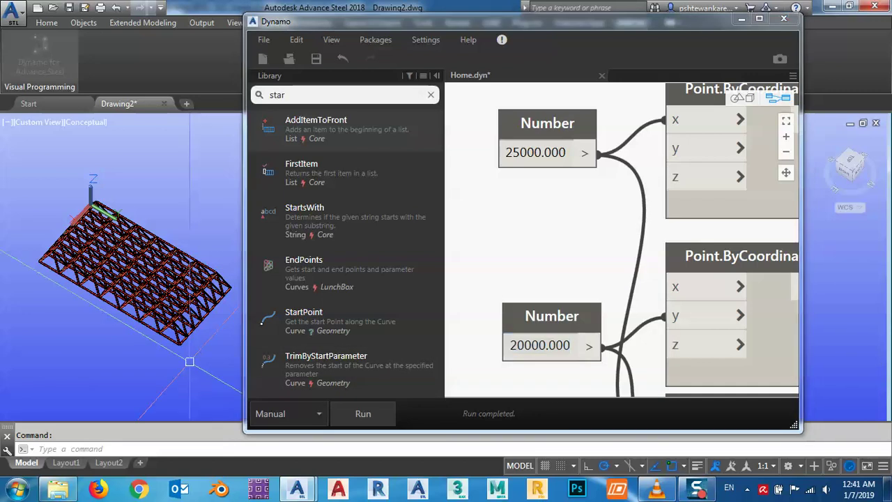
pyautogui.click(369, 413)
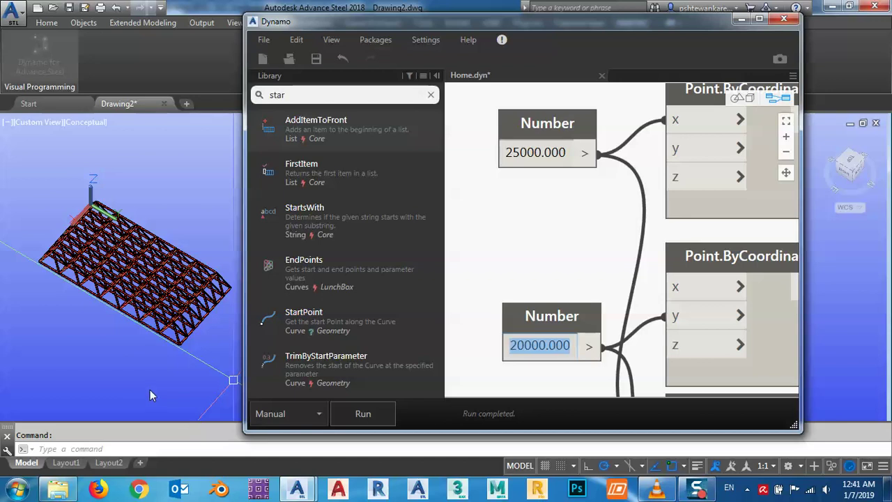
pyautogui.click(190, 364)
pyautogui.moveTo(187, 384); pyautogui.dragTo(166, 280, button='middle')
pyautogui.scroll(-5, 174, 304)
pyautogui.scroll(6, 166, 280)
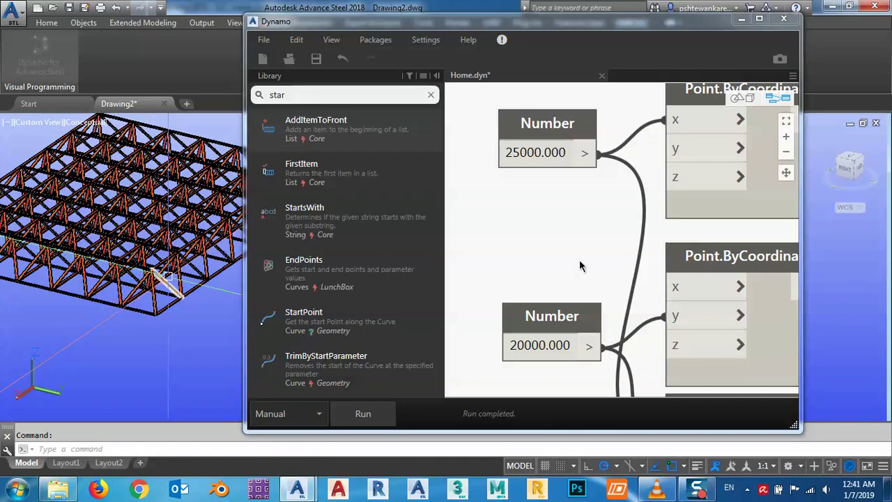
# - Review the point, loft and WireSpaceTruss nodes, comparing the U, V and depth inputs with the truss in the drawing
pyautogui.moveTo(563, 258); pyautogui.dragTo(559, 233, button='middle')
pyautogui.scroll(-6, 541, 231)
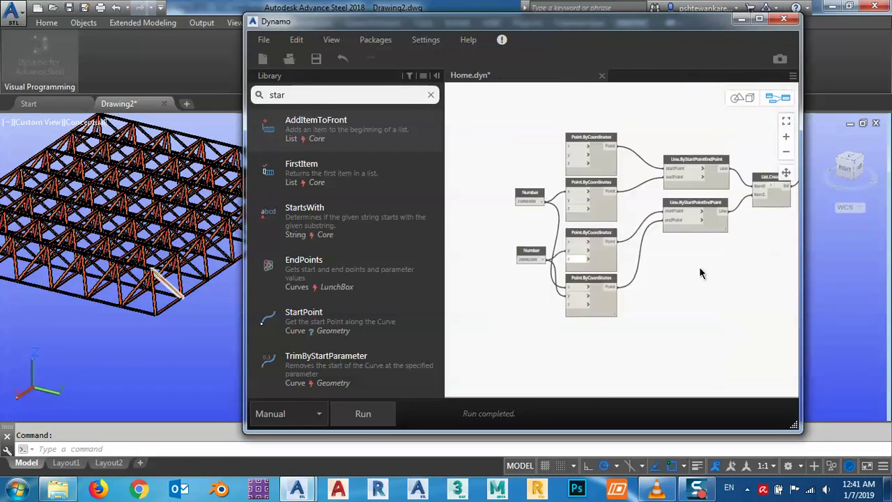
pyautogui.moveTo(740, 270); pyautogui.dragTo(595, 303, button='middle')
pyautogui.scroll(5, 628, 293)
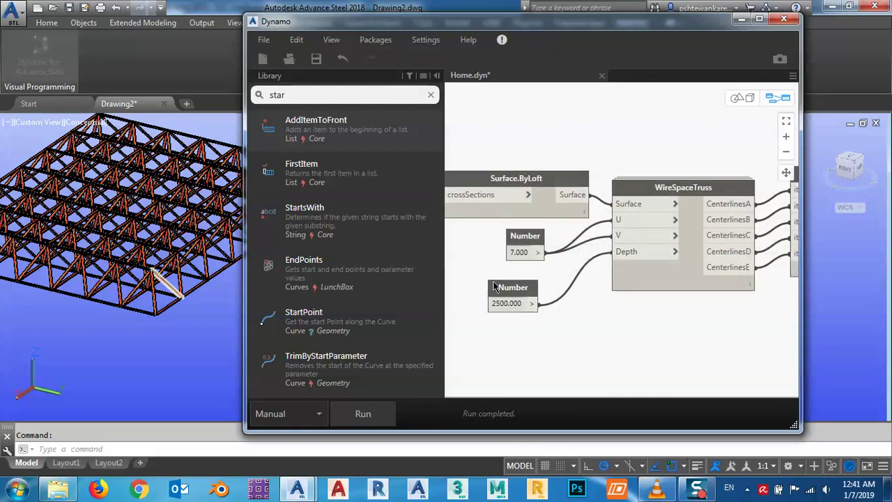
pyautogui.moveTo(544, 280); pyautogui.dragTo(629, 270, button='middle')
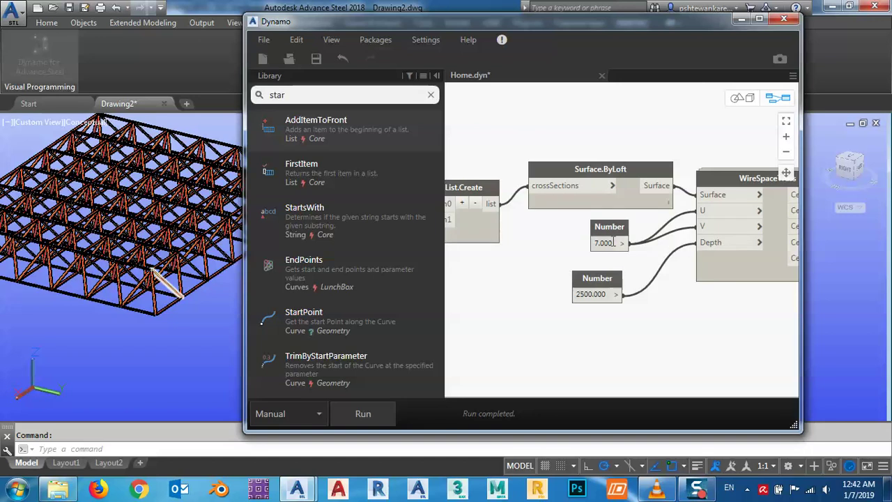
pyautogui.scroll(2, 612, 243)
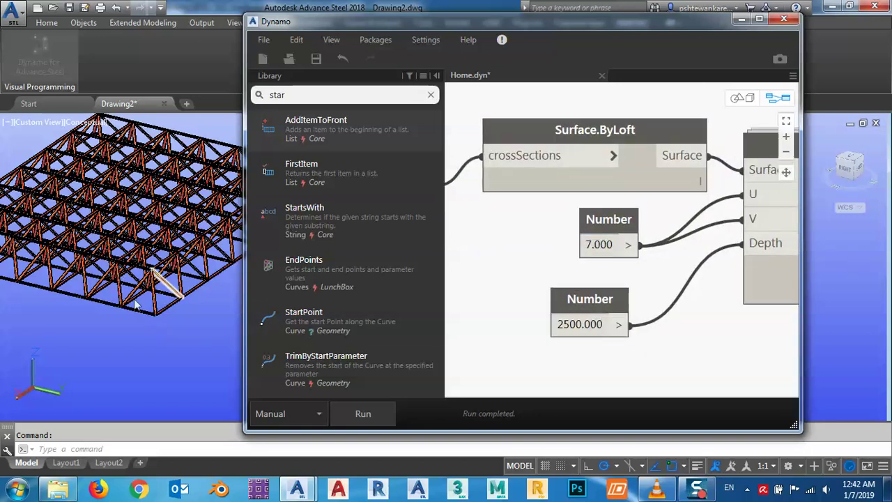
pyautogui.keyDown('shift'); pyautogui.moveTo(136, 305); pyautogui.dragTo(240, 245, button='middle'); pyautogui.keyUp('shift')
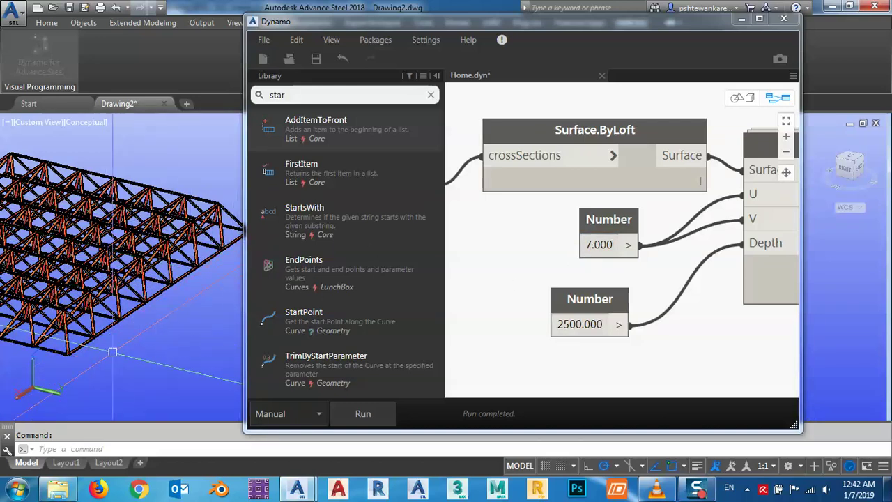
pyautogui.moveTo(108, 363); pyautogui.dragTo(241, 340, button='middle')
pyautogui.scroll(-2, 156, 358)
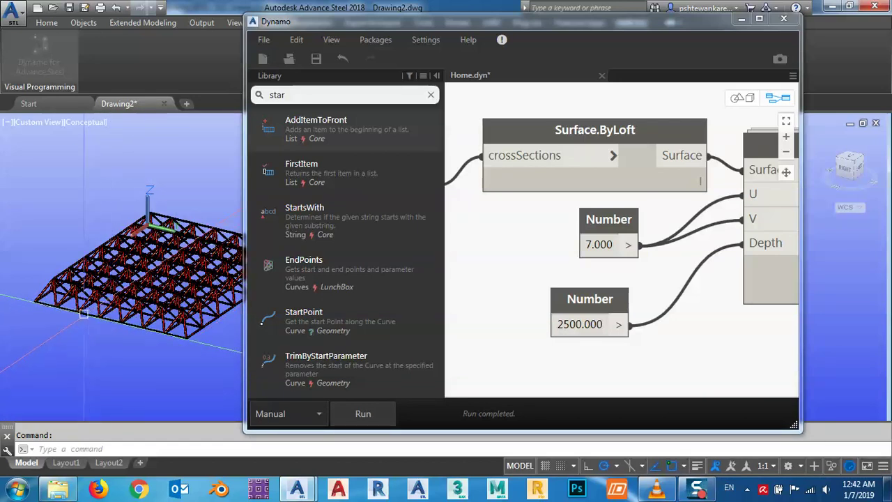
# - Move the index Code Block farther from the first List.GetItemAtIndex node, above List.Create, and check the connected curve point nodes
pyautogui.moveTo(632, 350); pyautogui.dragTo(475, 320, button='middle')
pyautogui.scroll(-3, 476, 320)
pyautogui.moveTo(701, 325); pyautogui.dragTo(530, 317, button='middle')
pyautogui.moveTo(667, 309); pyautogui.dragTo(619, 338, button='middle')
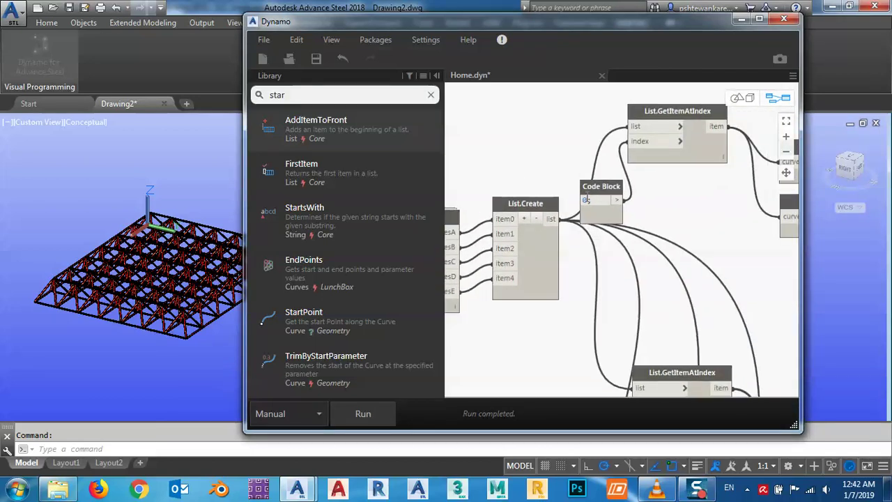
pyautogui.moveTo(596, 184); pyautogui.dragTo(557, 140)
pyautogui.moveTo(672, 184); pyautogui.dragTo(542, 249, button='middle')
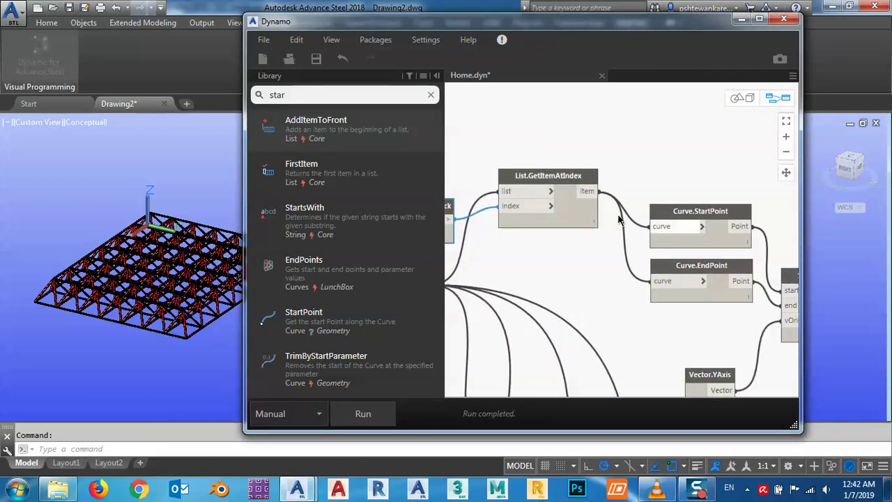
# - Examine the truss members up close, minimize the Dynamo window and bring the whole truss into view
pyautogui.scroll(10, 122, 342)
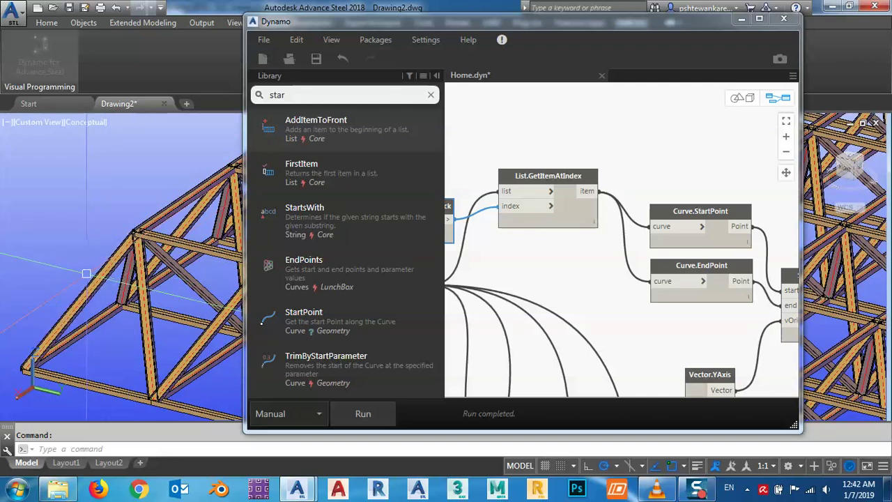
pyautogui.keyDown('shift'); pyautogui.moveTo(86, 273); pyautogui.dragTo(81, 159, button='middle'); pyautogui.keyUp('shift')
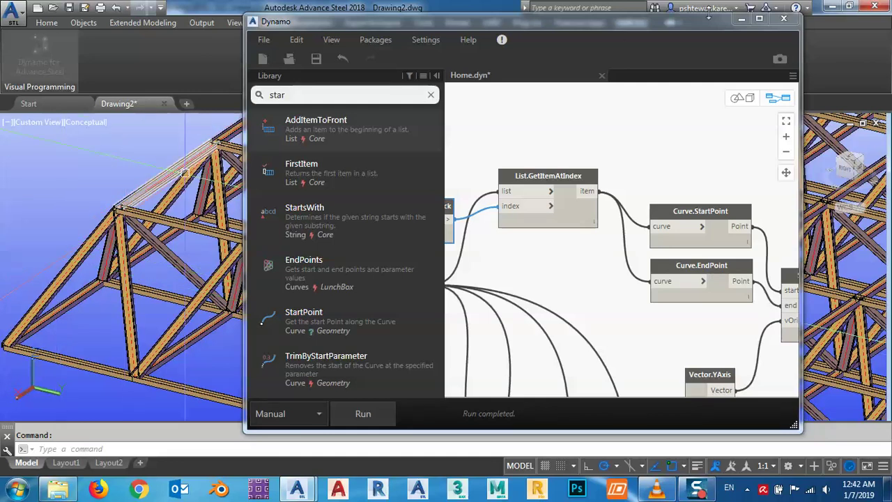
pyautogui.click(741, 23)
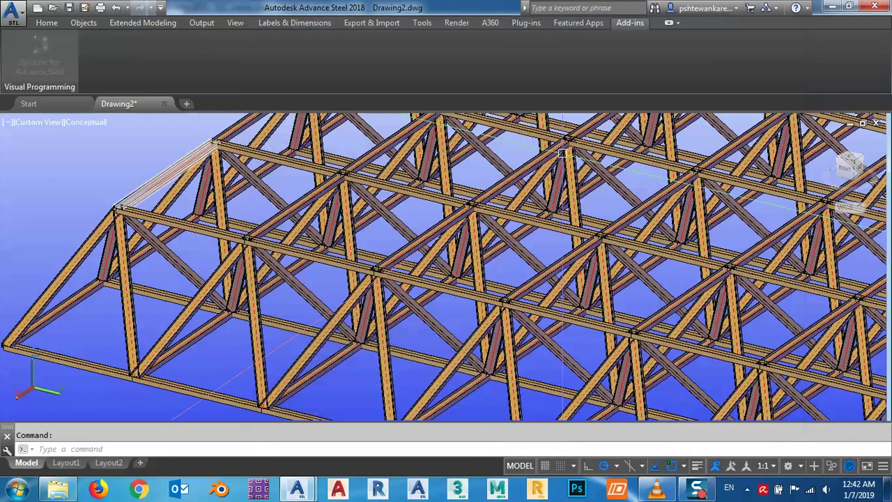
pyautogui.scroll(-8, 566, 186)
pyautogui.moveTo(458, 233); pyautogui.dragTo(445, 267, button='middle')
pyautogui.scroll(2, 488, 232)
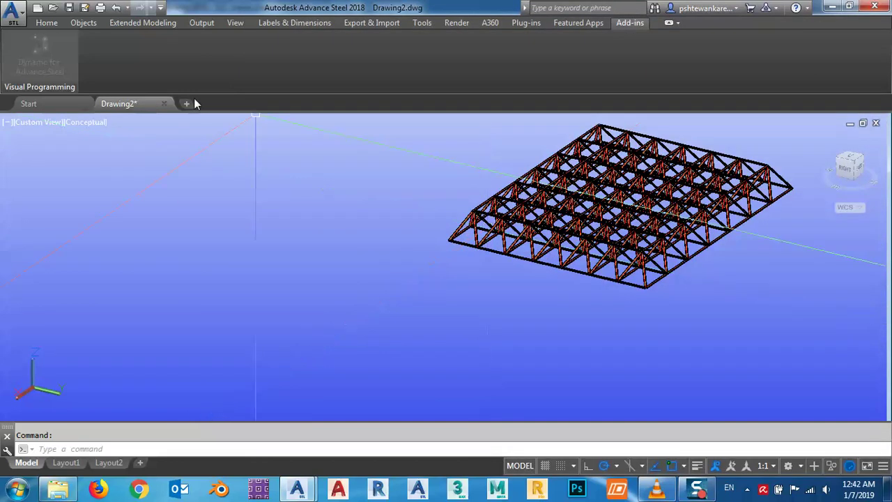
# - Place a circular hollow section beam about 8250 long in the empty area beside the truss, along the X axis
pyautogui.click(47, 22)
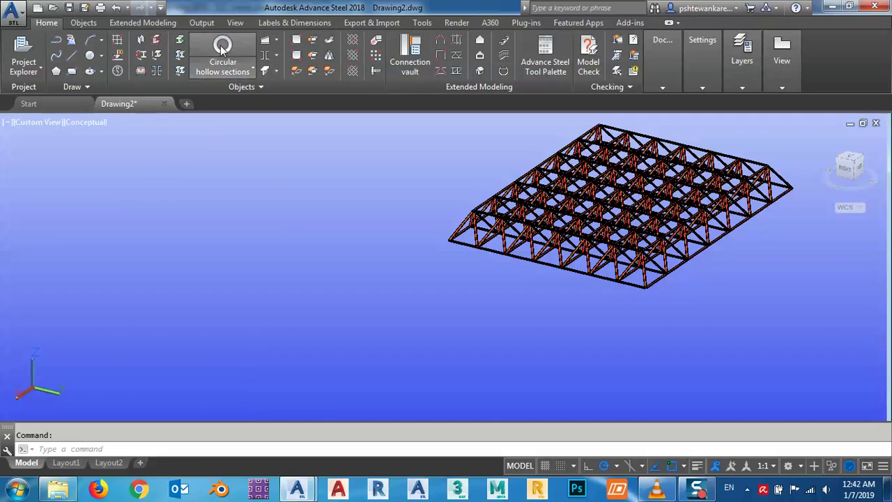
pyautogui.click(231, 70)
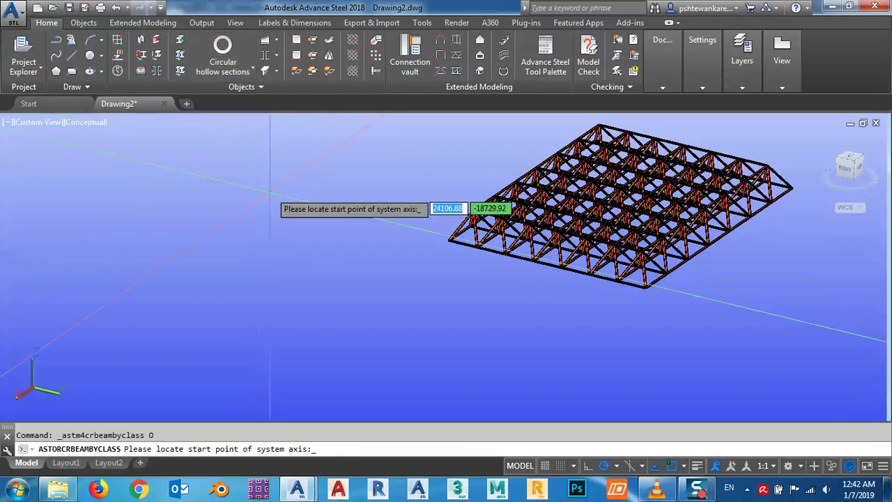
pyautogui.click(249, 74)
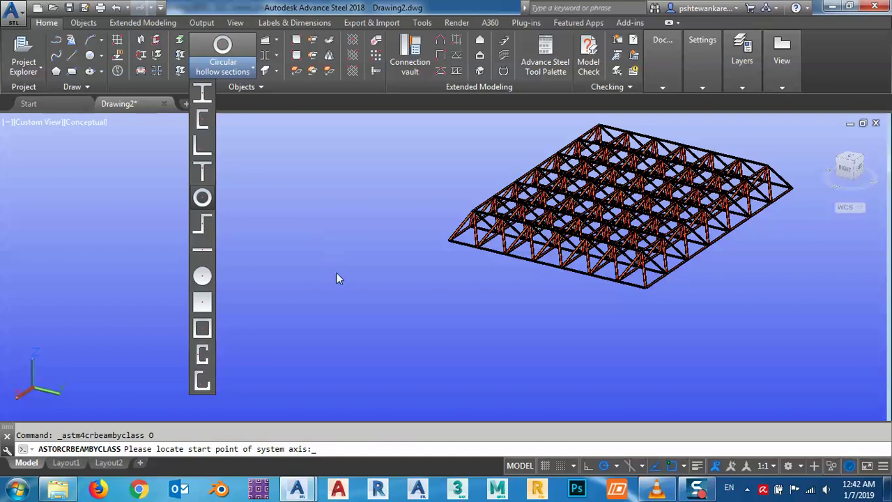
pyautogui.click(334, 305)
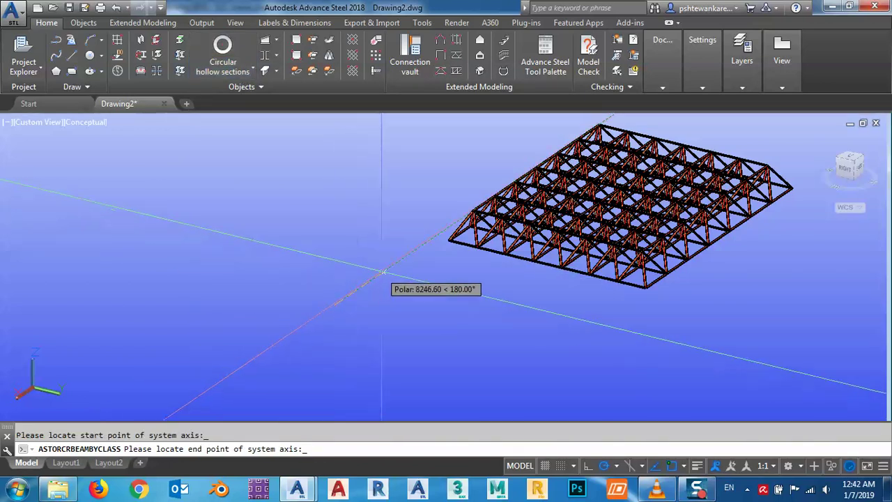
pyautogui.click(382, 271)
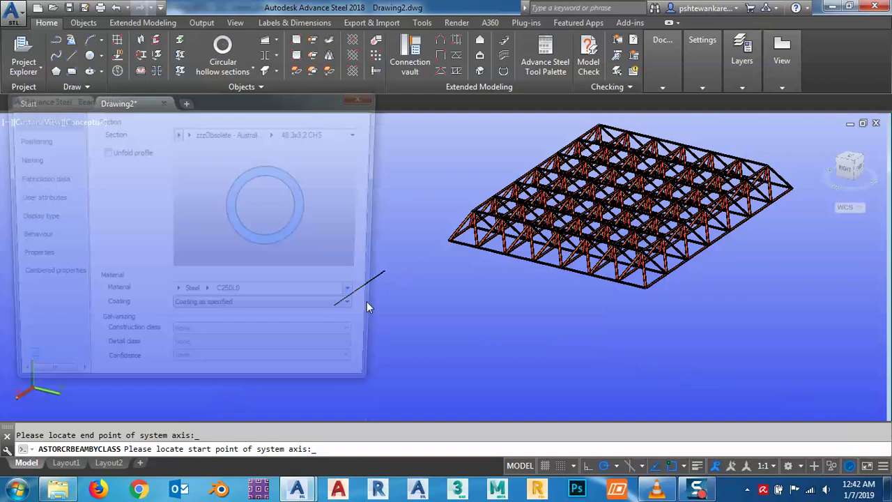
pyautogui.press('Escape')
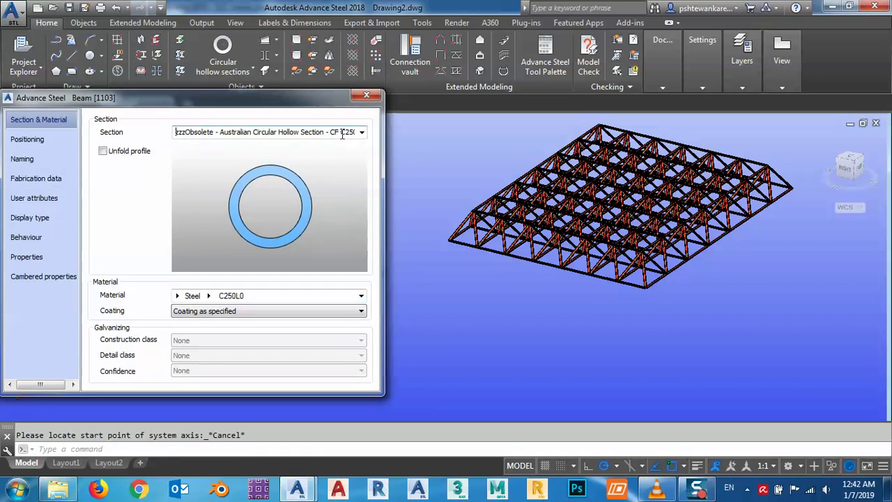
# - Copy the full section name from the new circular beam's properties and close them
pyautogui.click(342, 131)
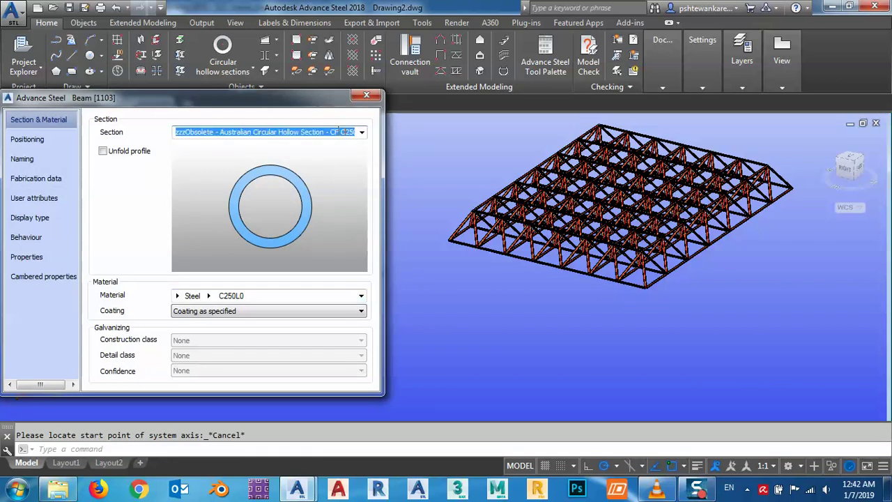
pyautogui.rightClick(339, 133)
pyautogui.click(380, 175)
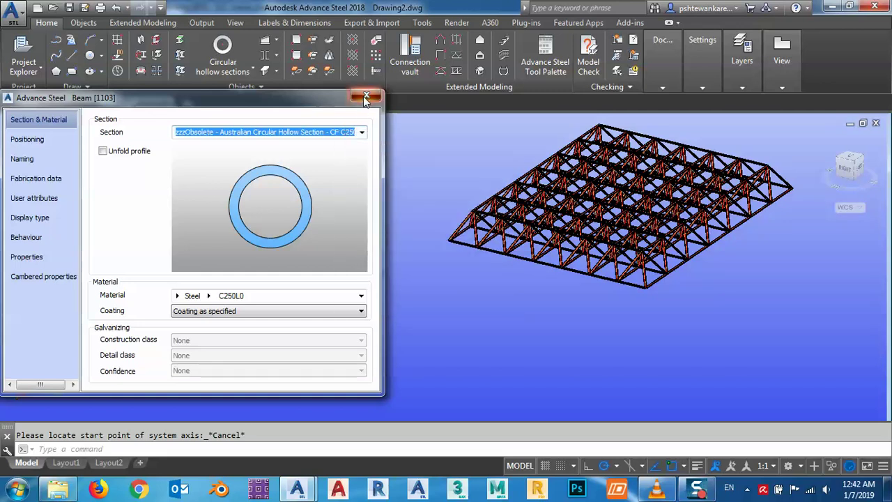
pyautogui.click(366, 98)
pyautogui.scroll(5, 396, 202)
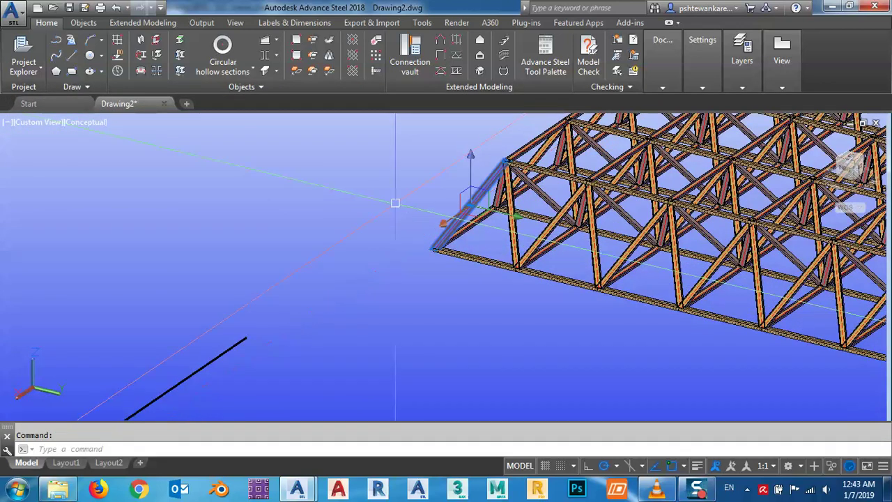
pyautogui.rightClick(396, 203)
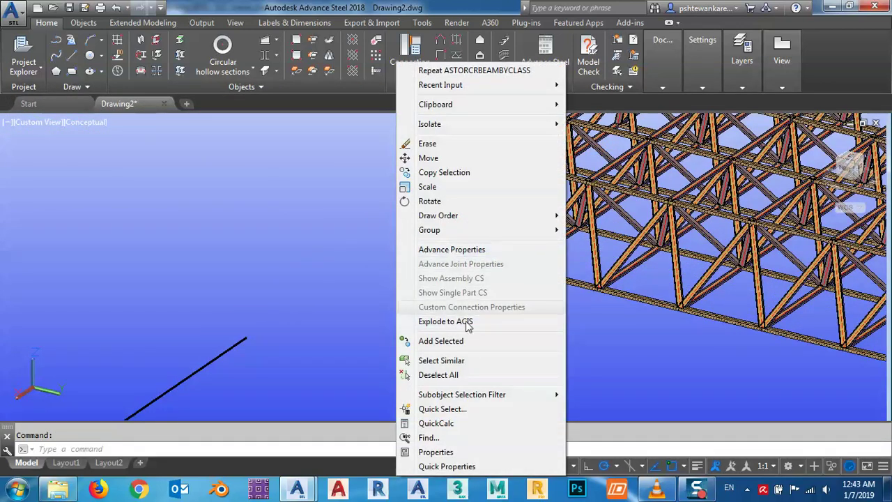
pyautogui.click(446, 360)
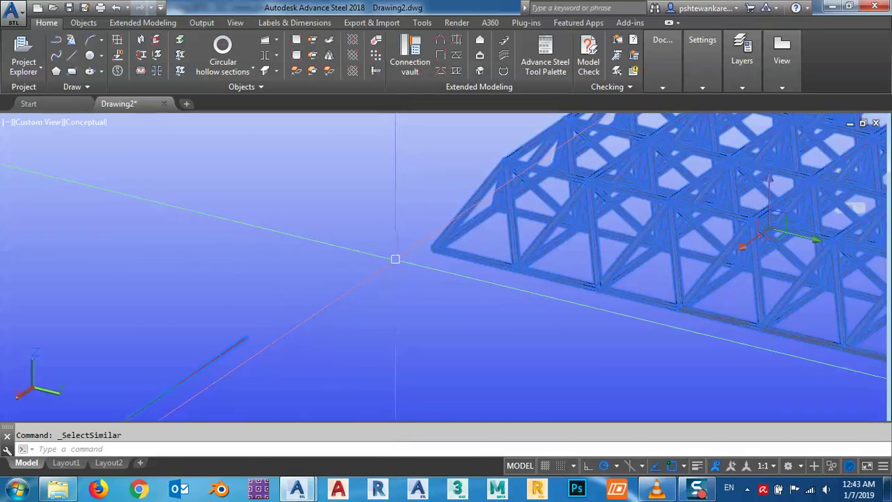
pyautogui.press('Escape')
# - Delete the standalone circular hollow section beam beside the truss
pyautogui.click(211, 362)
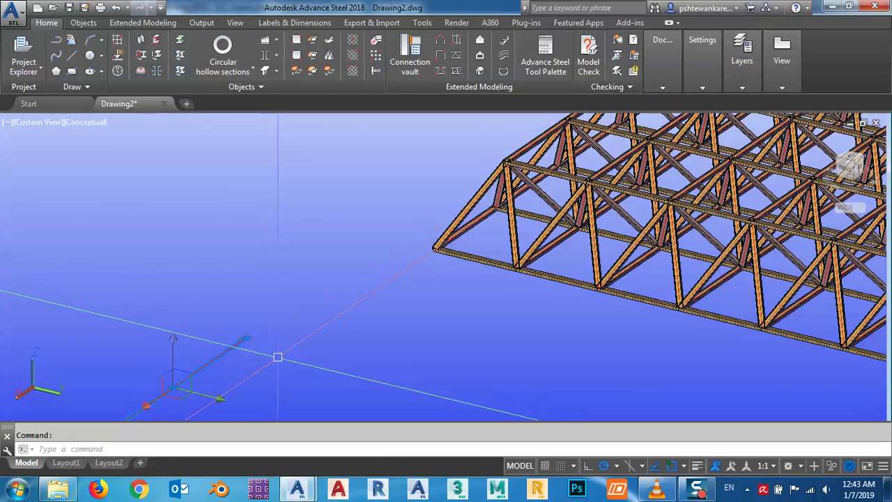
pyautogui.press('Delete')
# - Select all truss beams with Select Similar and set their section to zzzObsolete - Australian Circular Hollow Section - CF C250L0, 48.3x3.2 CHS
pyautogui.click(465, 258)
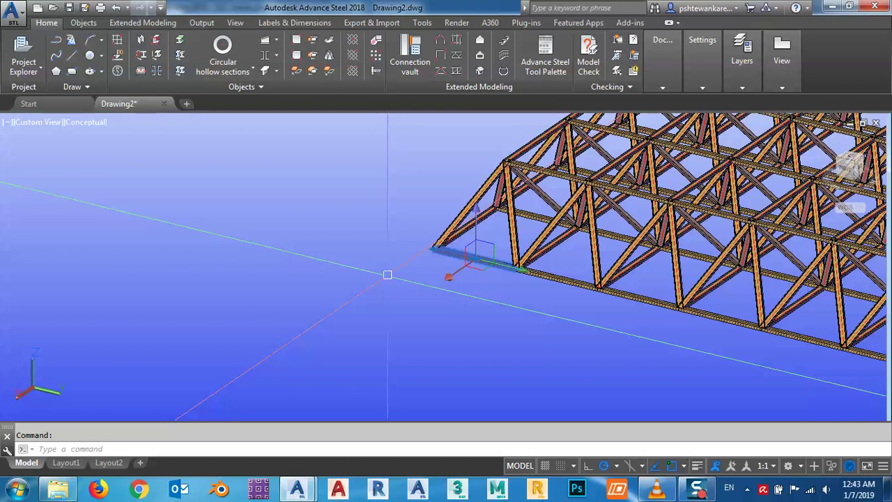
pyautogui.rightClick(328, 245)
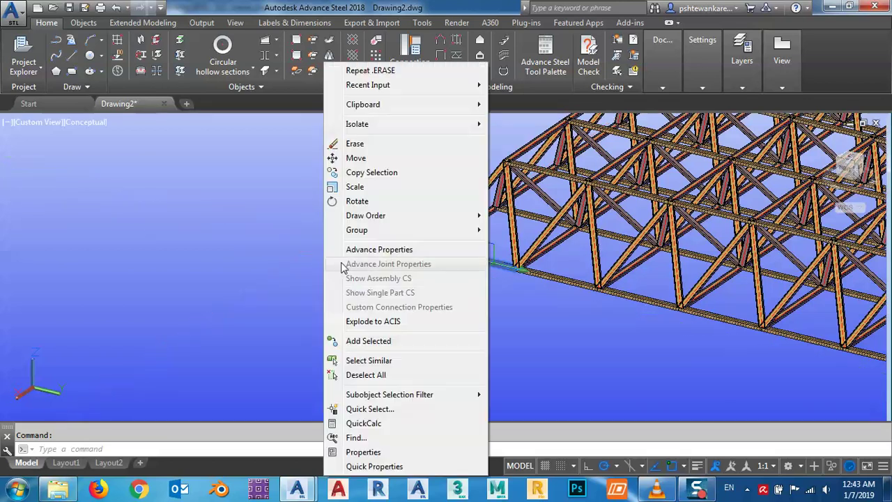
pyautogui.click(369, 360)
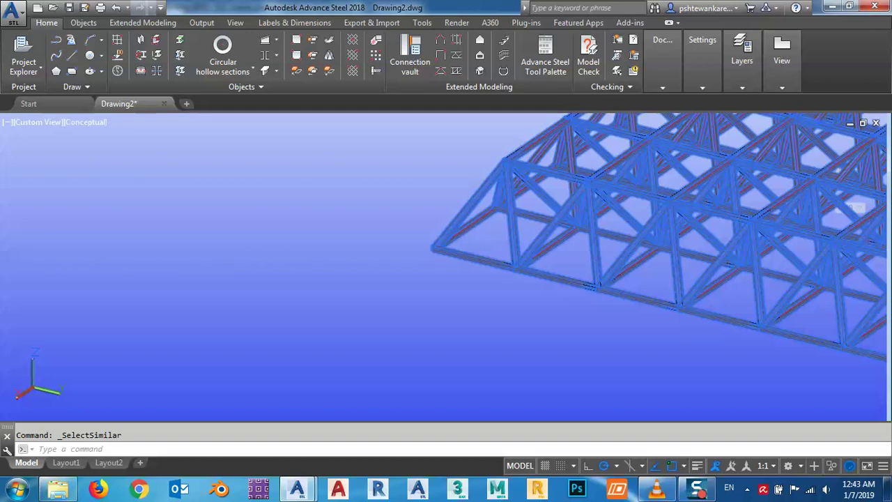
pyautogui.rightClick(288, 396)
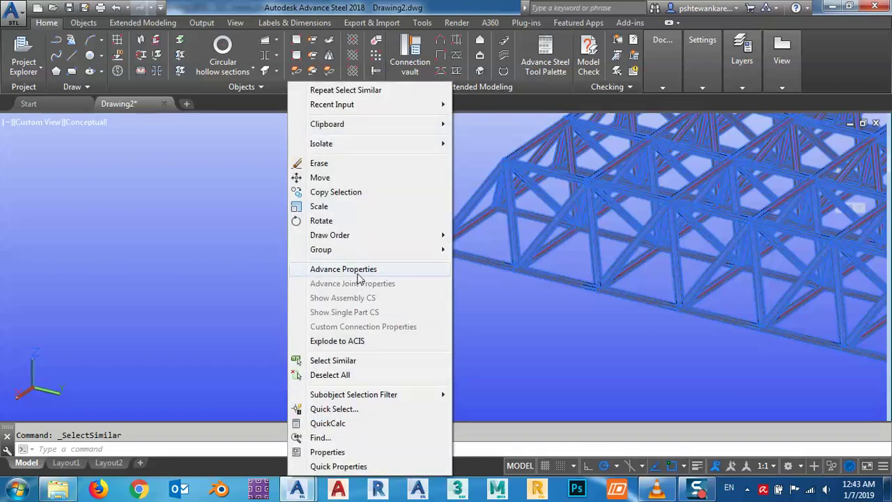
pyautogui.click(343, 269)
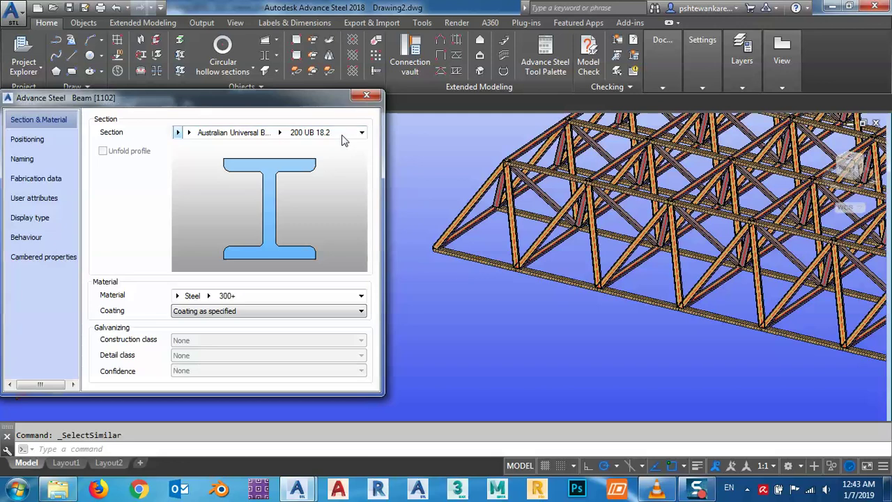
pyautogui.click(341, 132)
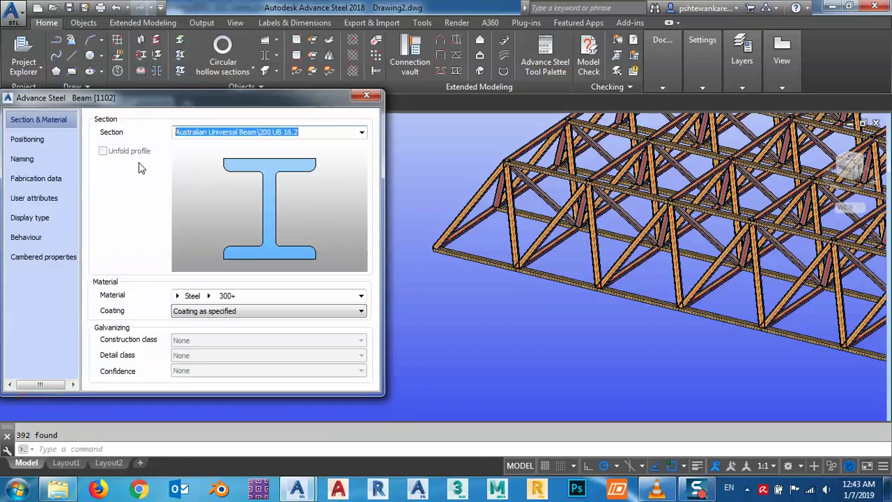
pyautogui.write('Australian Circular Hollow Section - CF C250L0\\48.3x3.2 CHS')
pyautogui.press('Return')
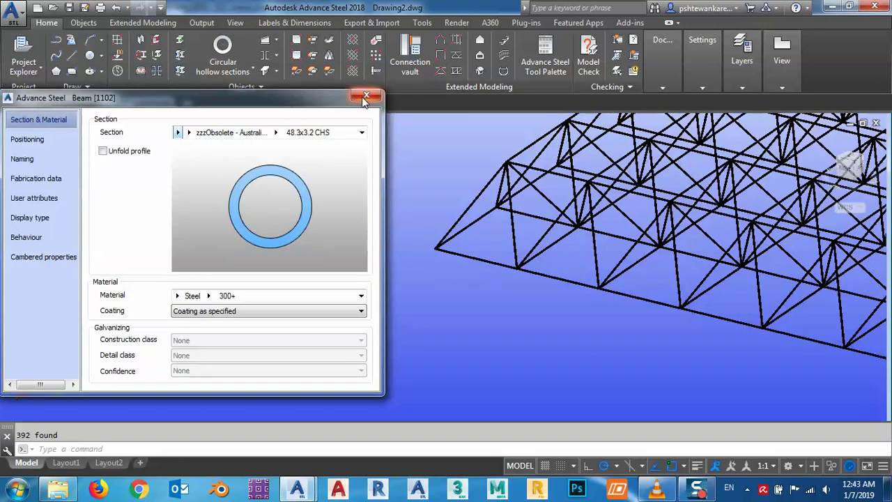
pyautogui.click(368, 96)
# - Examine the truss's circular members and the joints where they meet, both up close and from a tilted overall view
pyautogui.scroll(6, 524, 158)
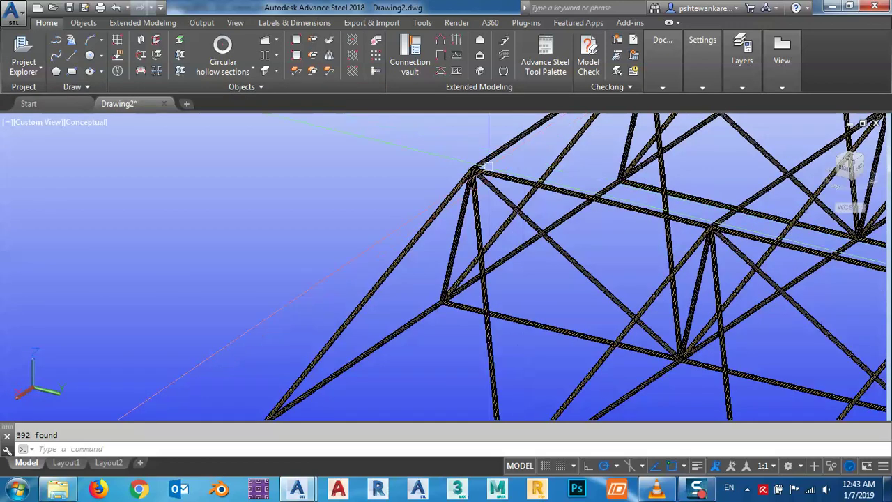
pyautogui.scroll(-10, 466, 222)
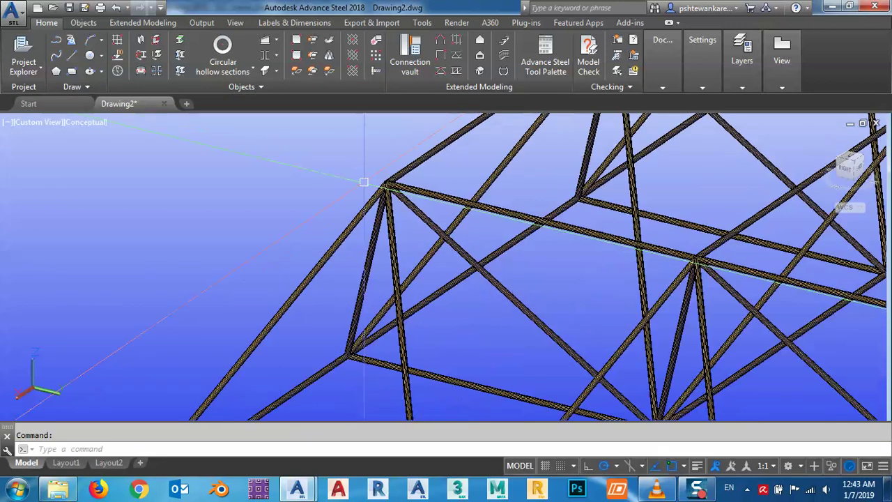
pyautogui.press('Escape')
pyautogui.scroll(-4, 336, 291)
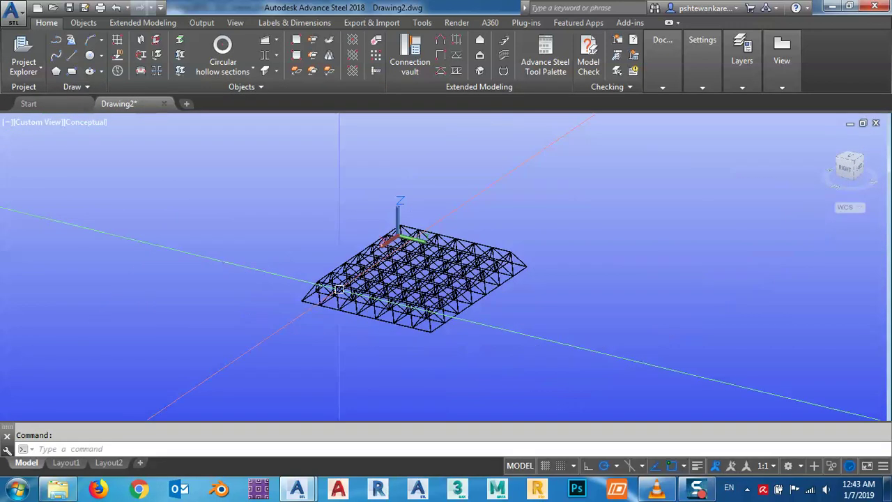
pyautogui.keyDown('shift'); pyautogui.moveTo(411, 320); pyautogui.dragTo(417, 366, button='middle'); pyautogui.keyUp('shift')
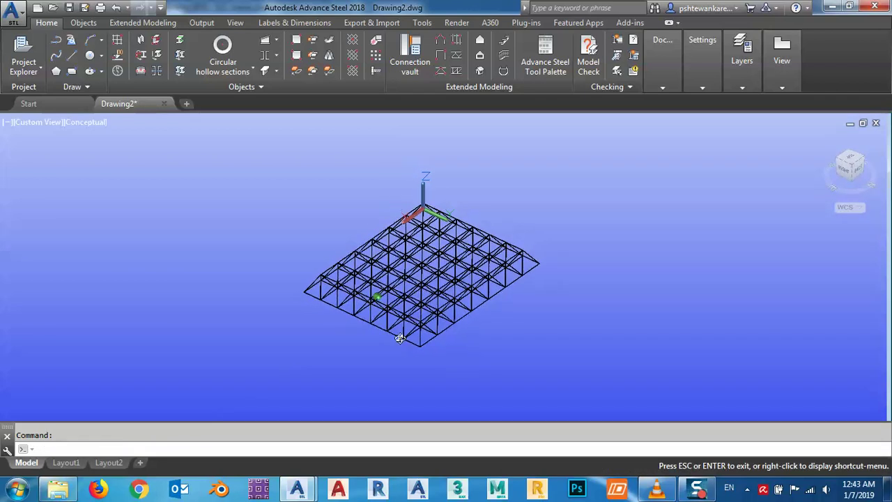
pyautogui.scroll(8, 425, 307)
pyautogui.scroll(10, 436, 286)
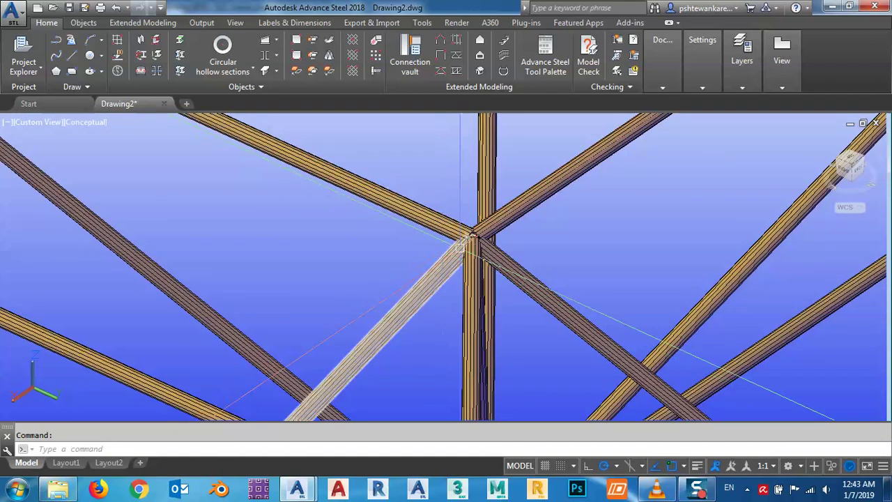
pyautogui.scroll(-4, 391, 190)
pyautogui.scroll(6, 386, 188)
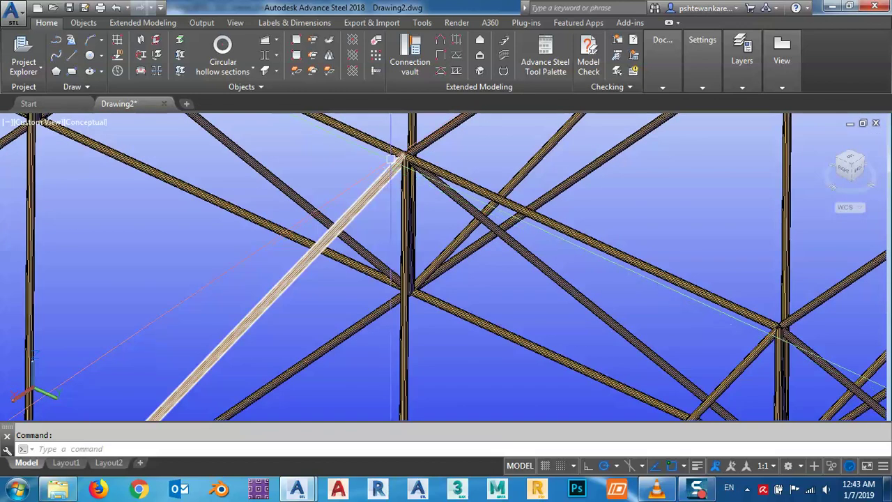
pyautogui.moveTo(400, 156); pyautogui.dragTo(406, 213, button='middle')
pyautogui.scroll(3, 407, 213)
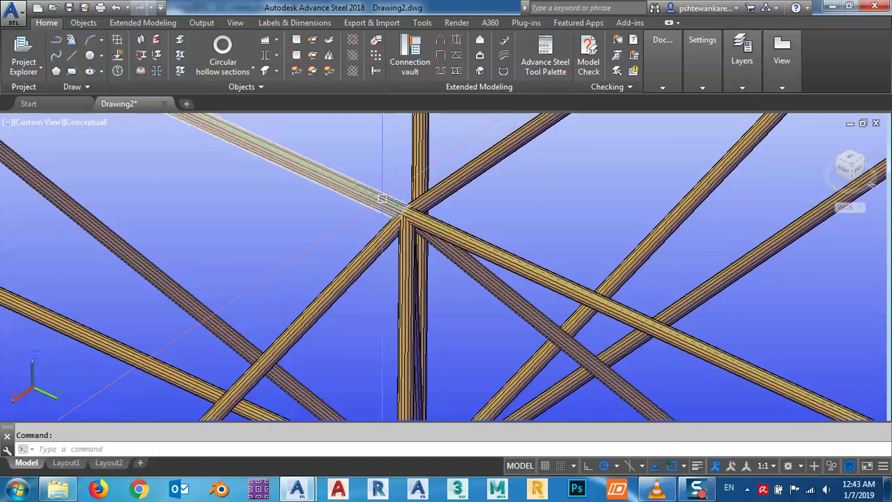
pyautogui.scroll(-2, 397, 229)
pyautogui.scroll(-5, 333, 233)
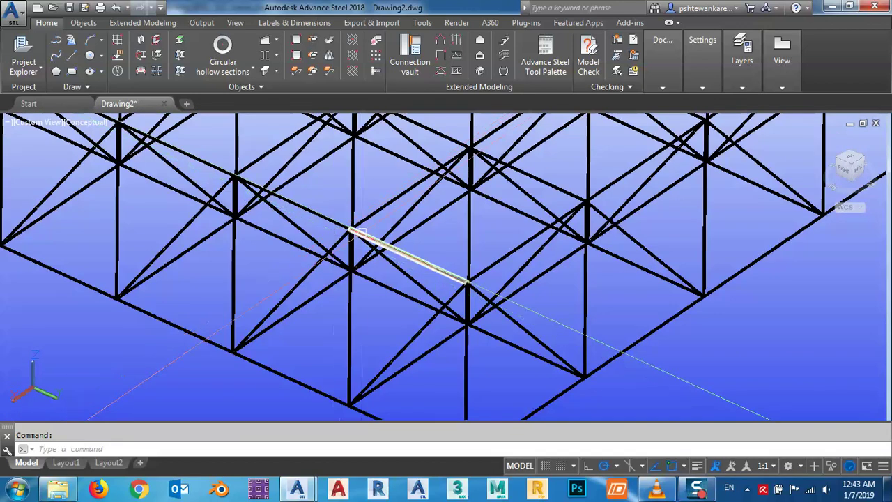
pyautogui.scroll(-5, 347, 241)
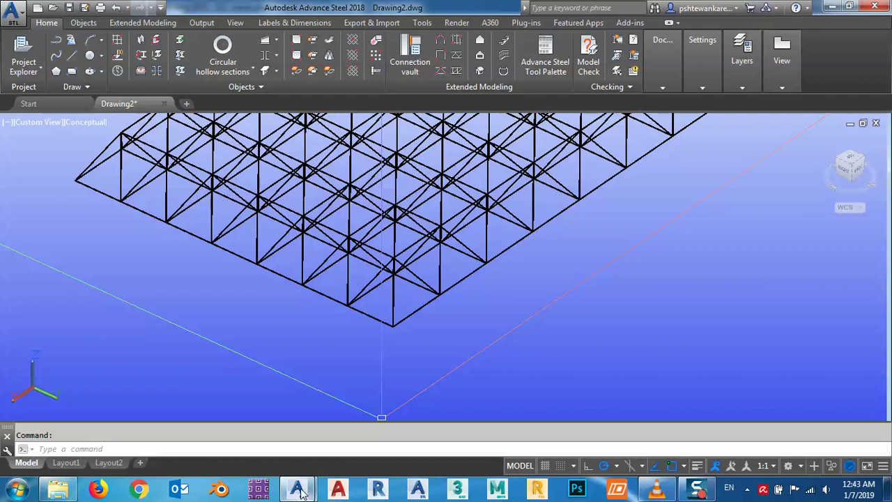
# - Switch to Dynamo, review the first List.GetItemAtIndex branch through to StraightBeam.ByStartPointEndPoint, and clear the library search
pyautogui.moveTo(300, 491)
pyautogui.click(352, 462)
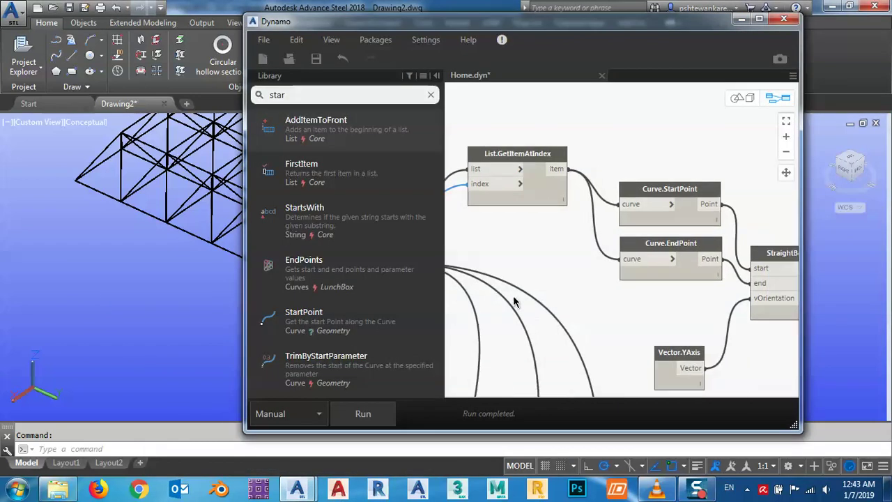
pyautogui.scroll(-5, 577, 155)
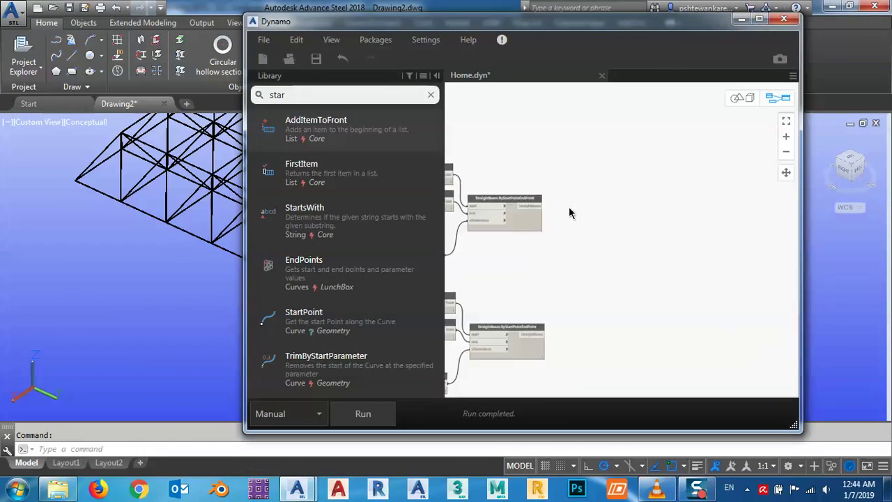
pyautogui.moveTo(570, 213); pyautogui.dragTo(745, 203, button='middle')
pyautogui.moveTo(606, 250); pyautogui.dragTo(654, 277, button='middle')
pyautogui.scroll(3, 546, 198)
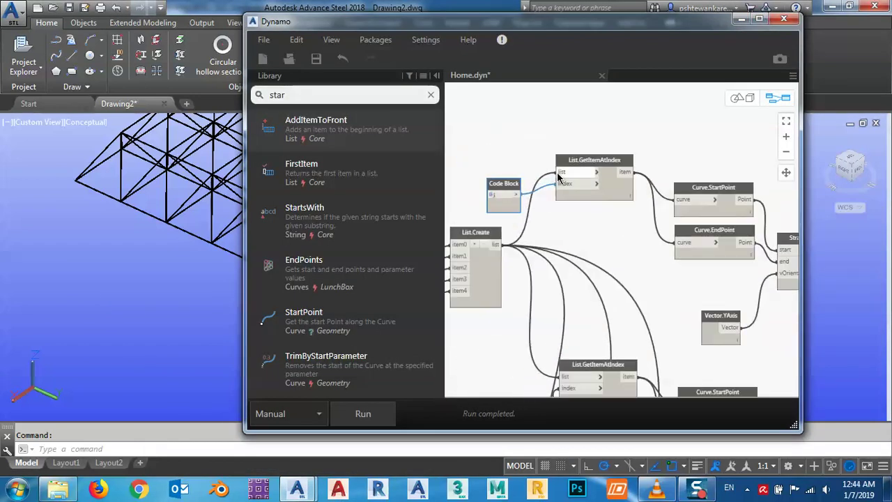
pyautogui.scroll(1, 573, 181)
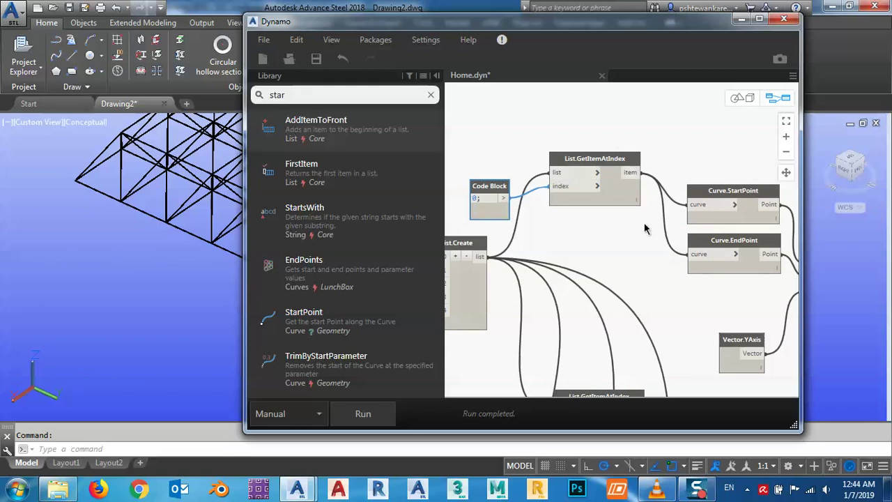
pyautogui.moveTo(671, 231); pyautogui.dragTo(513, 218, button='middle')
pyautogui.scroll(1, 481, 233)
pyautogui.moveTo(634, 286); pyautogui.dragTo(477, 256, button='middle')
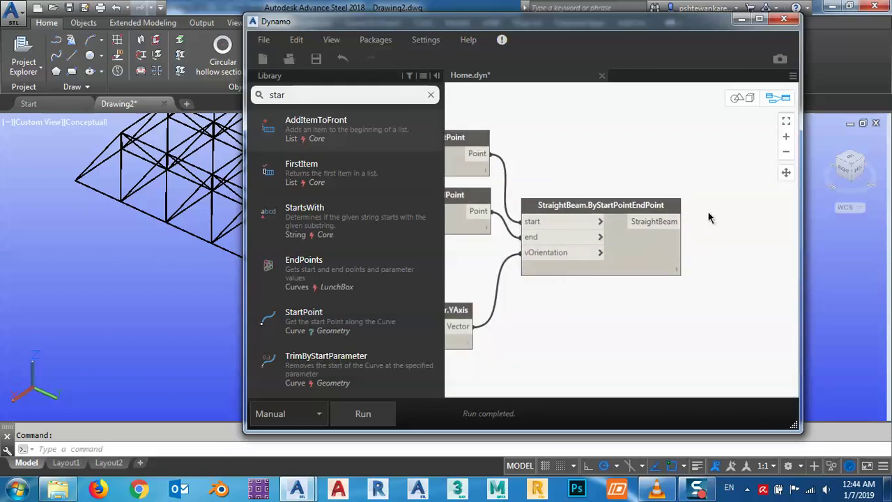
pyautogui.moveTo(689, 214); pyautogui.dragTo(649, 212, button='middle')
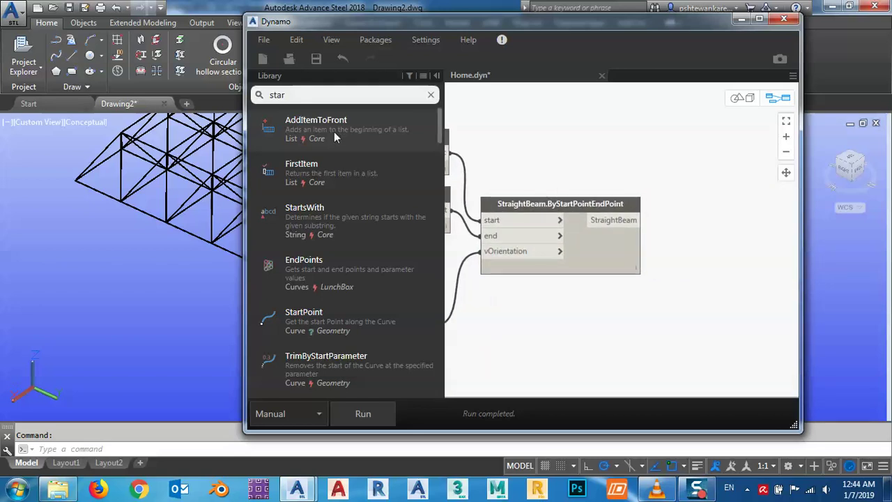
pyautogui.click(432, 95)
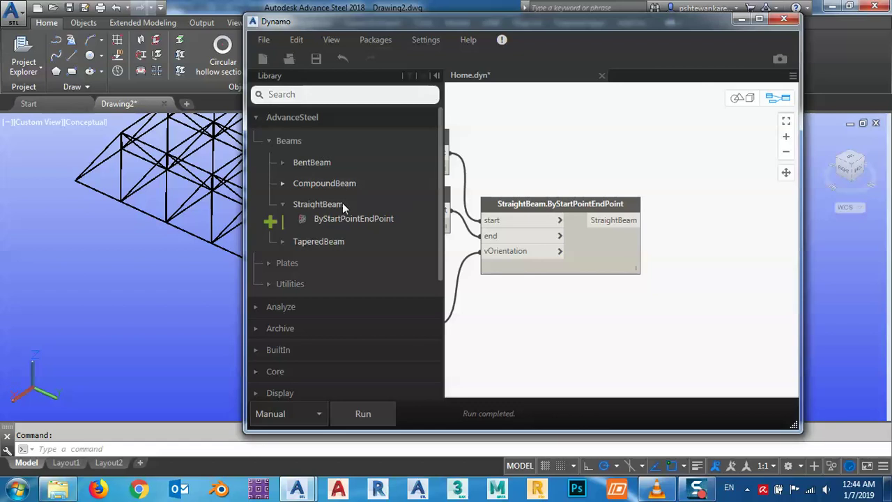
# - Add a BeamSection.SetSection node beside StraightBeam.ByStartPointEndPoint and connect the StraightBeam output to its beamElement input
pyautogui.click(269, 285)
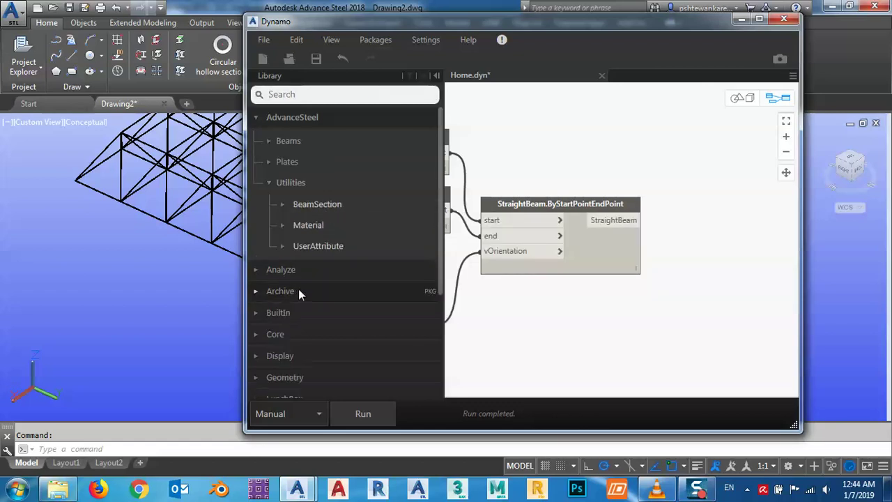
pyautogui.click(287, 204)
pyautogui.moveTo(337, 220)
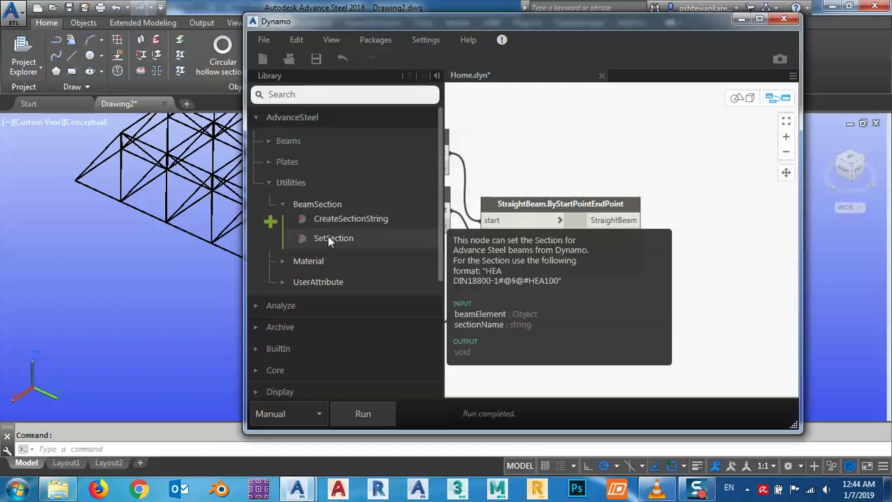
pyautogui.click(329, 238)
pyautogui.moveTo(700, 287); pyautogui.dragTo(721, 193)
pyautogui.moveTo(657, 278); pyautogui.dragTo(550, 303, button='middle')
pyautogui.moveTo(596, 214); pyautogui.dragTo(664, 213)
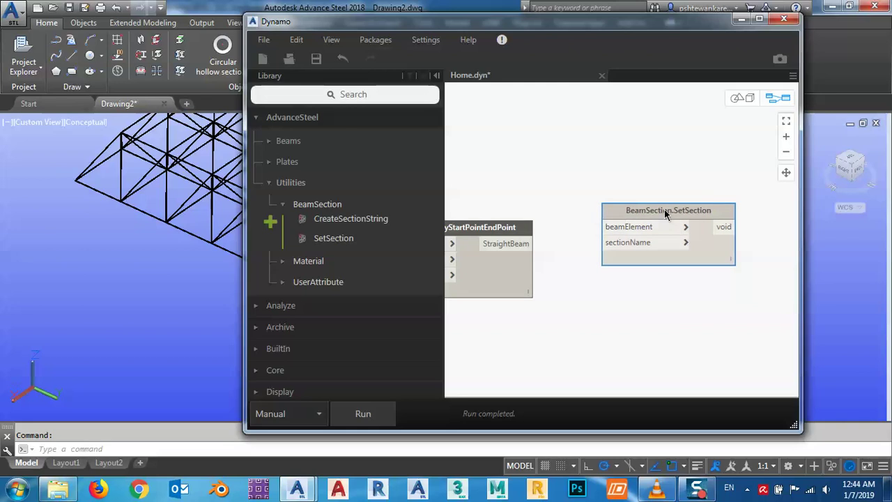
pyautogui.click(531, 243)
pyautogui.click(620, 232)
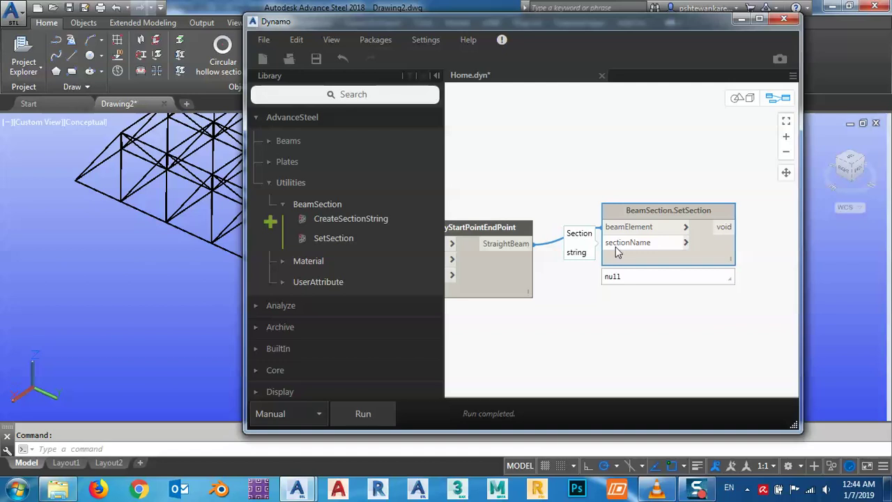
# - Launch Advance Steel Management Tools and load the installed databases in the Table editor
pyautogui.moveTo(617, 23); pyautogui.dragTo(492, 163)
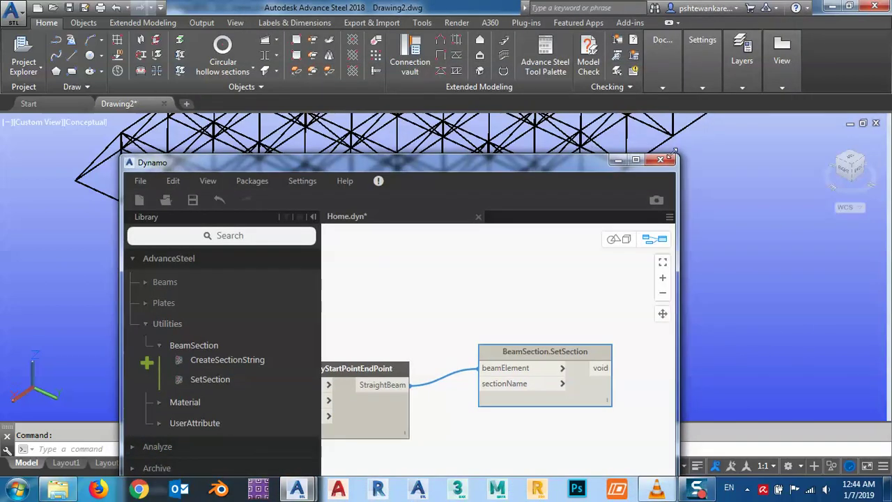
pyautogui.click(702, 87)
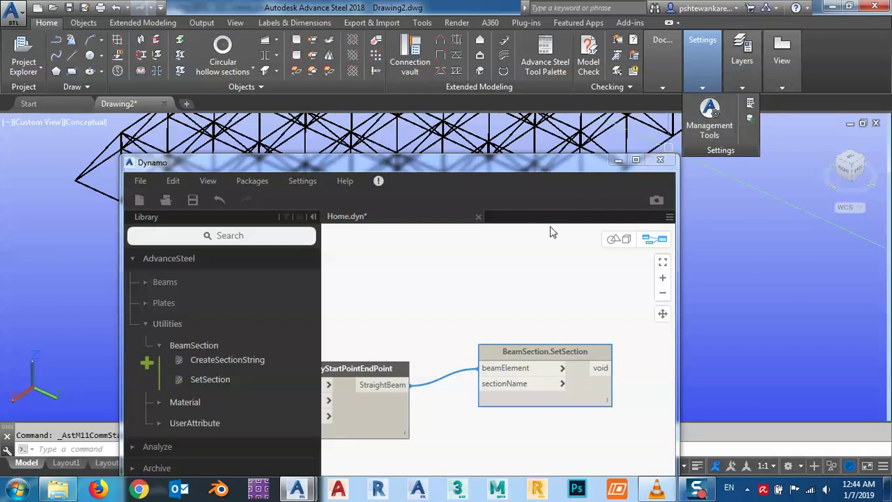
pyautogui.click(702, 88)
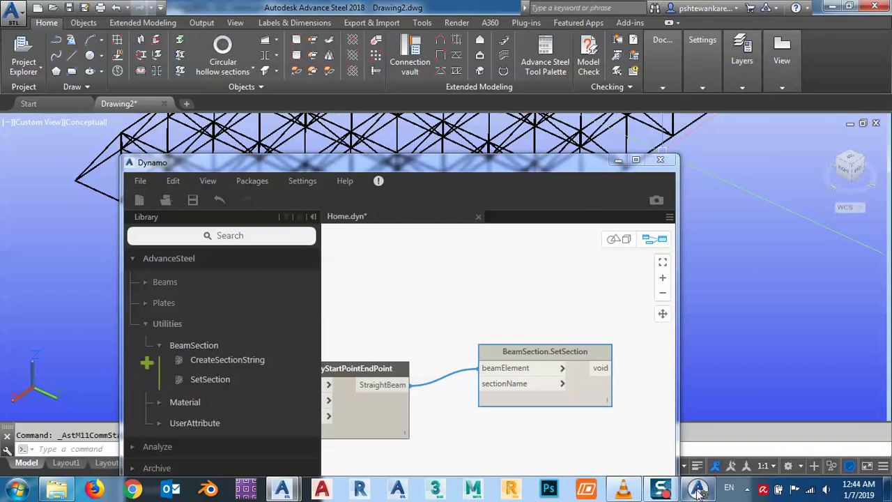
pyautogui.click(700, 491)
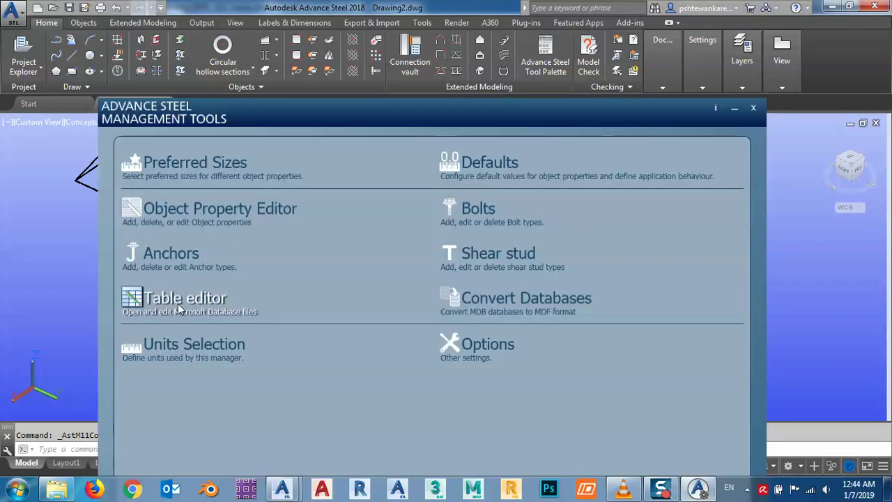
pyautogui.moveTo(292, 116); pyautogui.dragTo(286, 36)
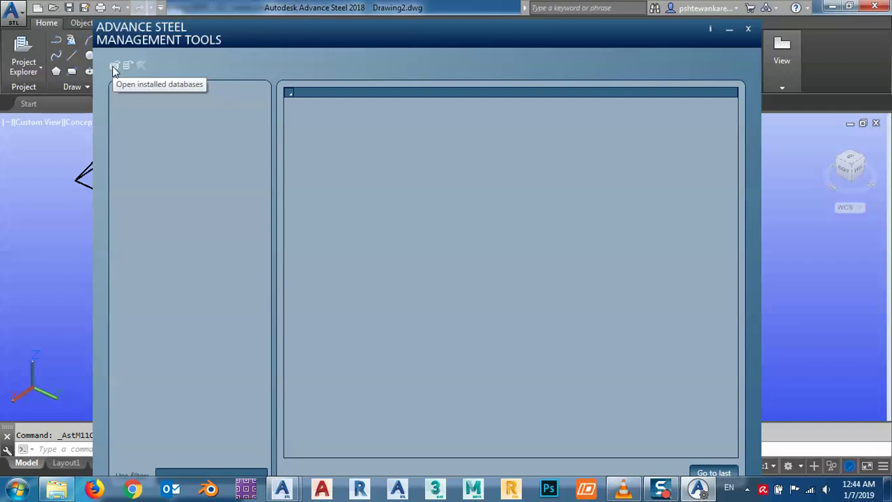
pyautogui.click(113, 67)
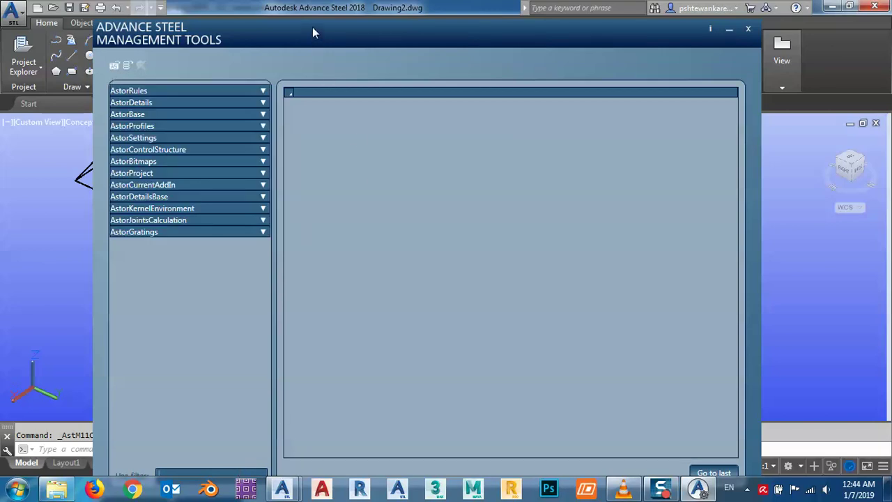
# - Filter the database tables by "master" and view CompoundMasterTable and ProfileMasterTable in AstorProfiles
pyautogui.moveTo(312, 26); pyautogui.dragTo(323, 13)
pyautogui.write('master')
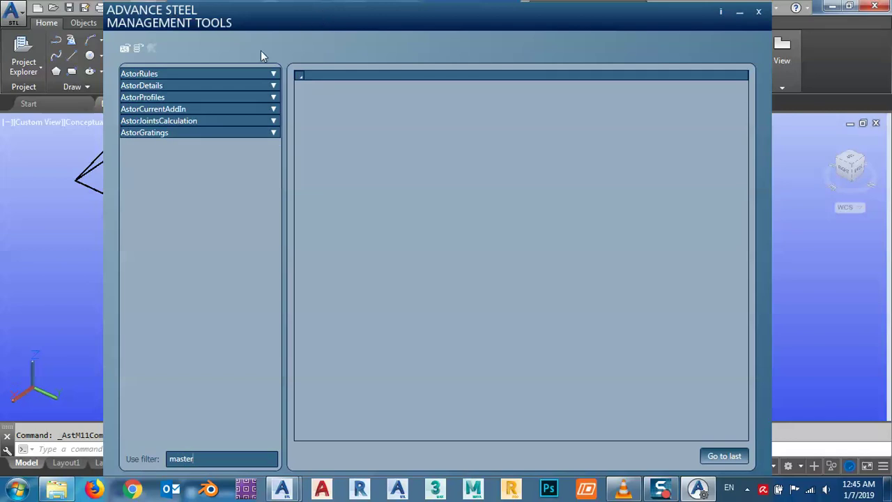
pyautogui.click(272, 99)
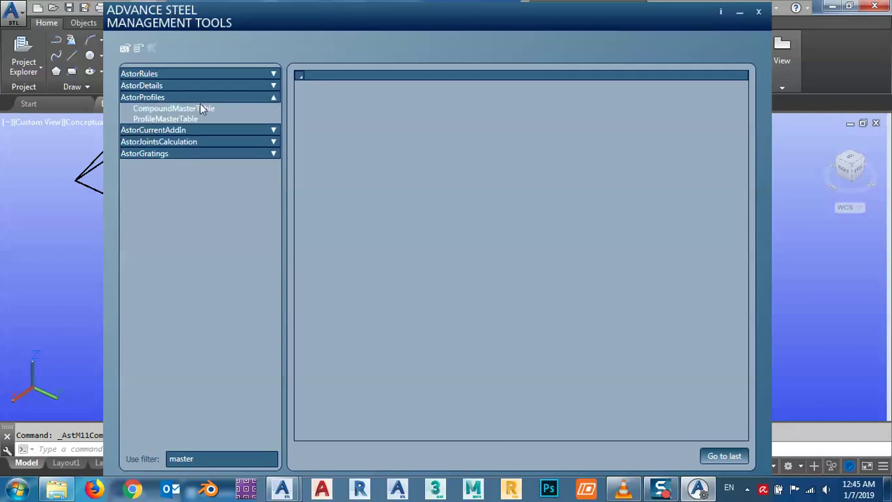
pyautogui.click(172, 108)
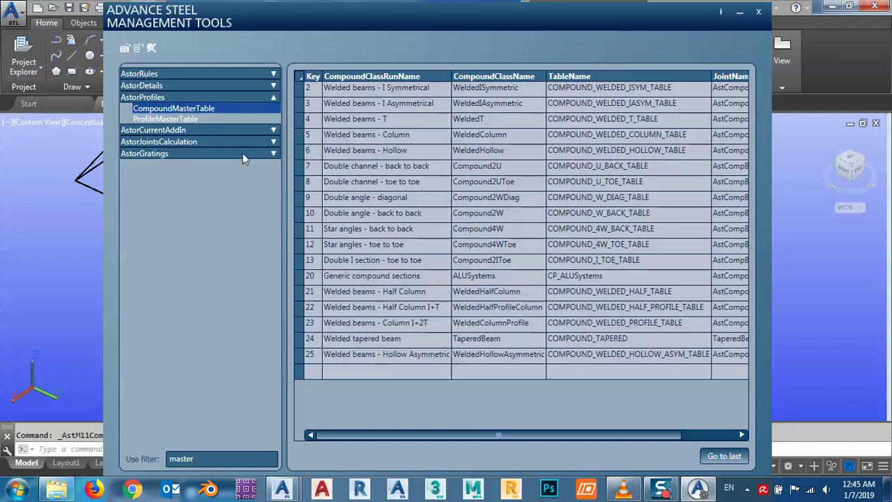
pyautogui.click(165, 120)
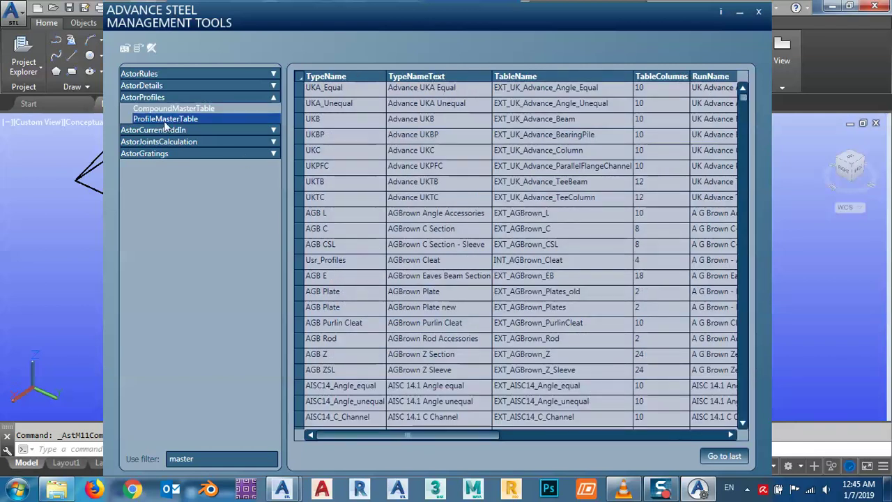
# - Examine ProfileMasterTable for the type and table names of the circular hollow, HEA and HEB profiles, and return to Dynamo
pyautogui.scroll(-20, 350, 165)
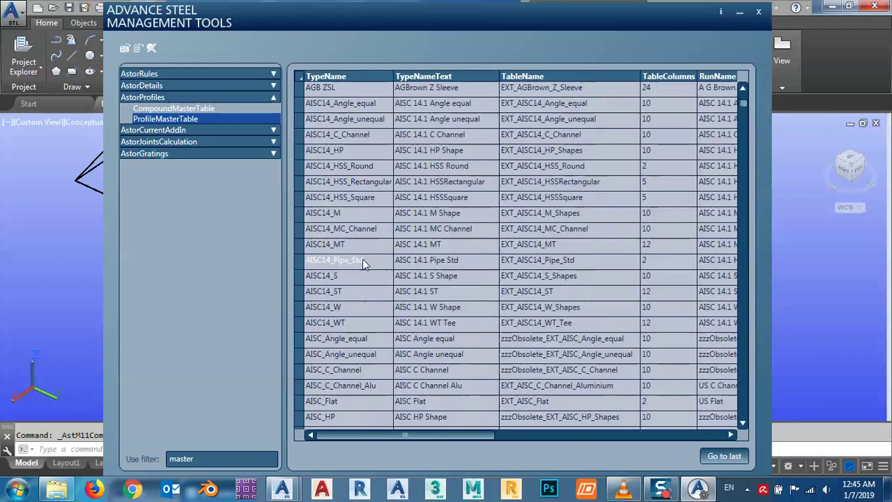
pyautogui.scroll(-20, 355, 306)
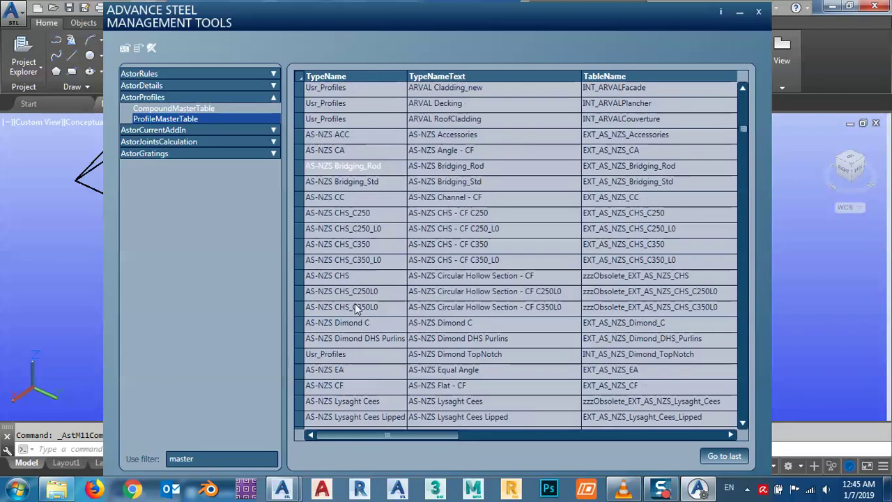
pyautogui.scroll(-20, 348, 310)
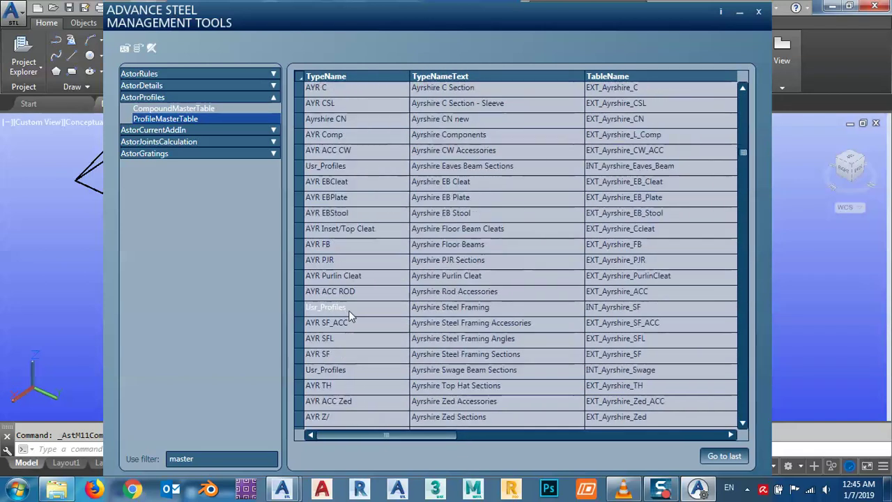
pyautogui.scroll(-20, 349, 317)
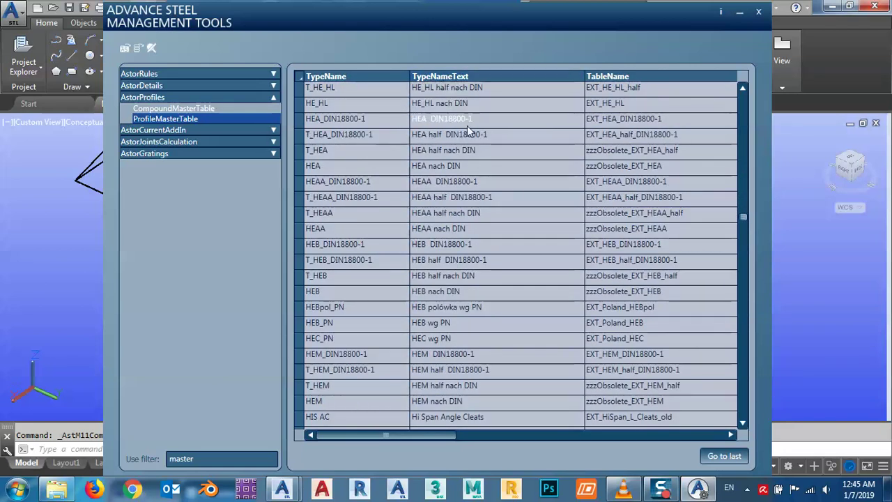
pyautogui.click(500, 136)
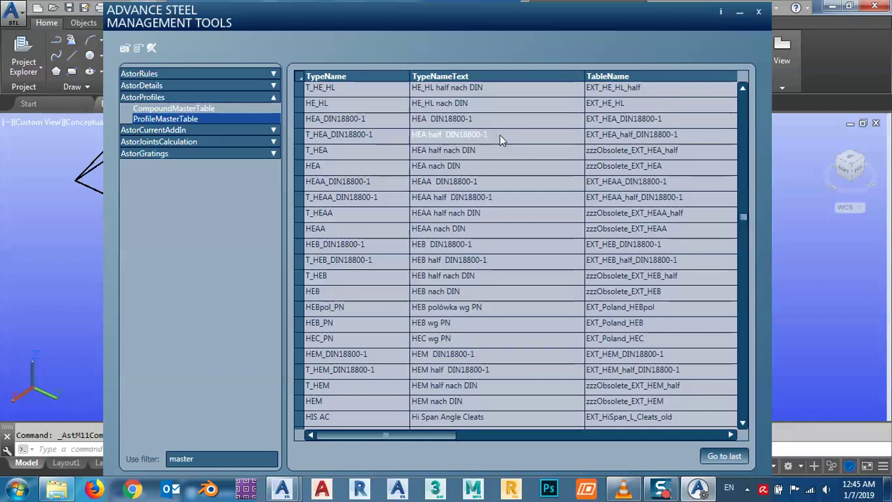
pyautogui.click(383, 247)
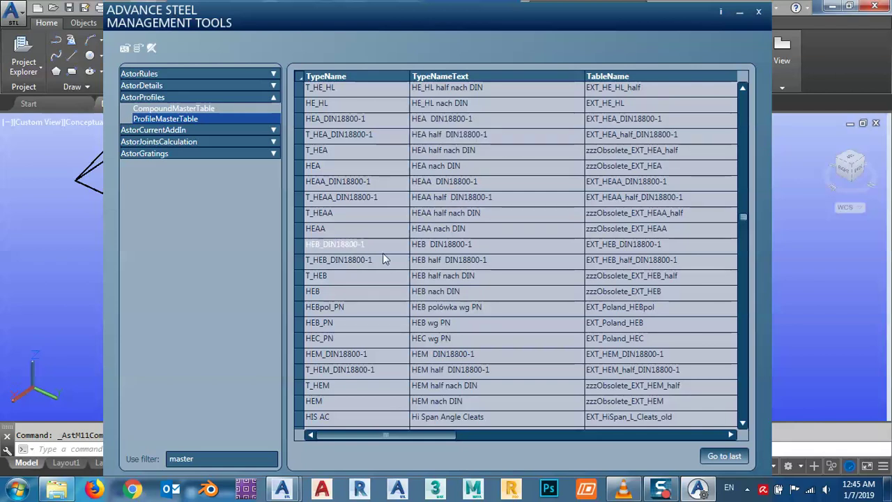
pyautogui.scroll(-7, 376, 265)
pyautogui.scroll(16, 493, 254)
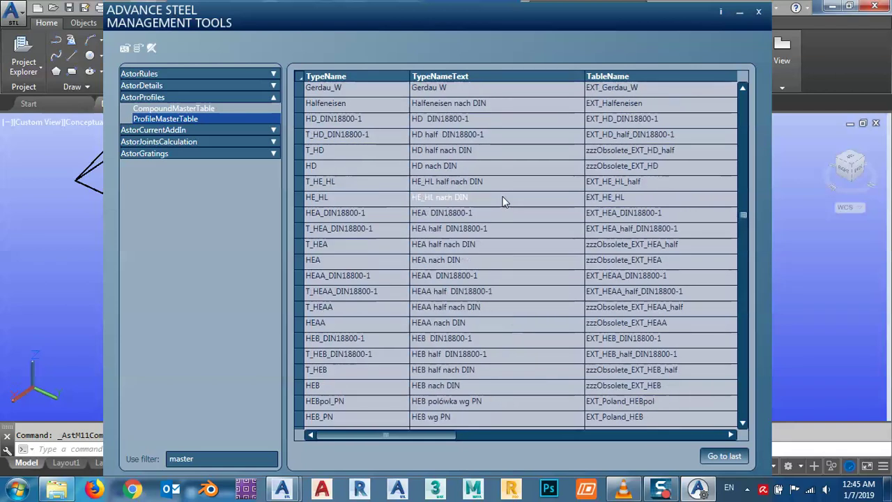
pyautogui.click(490, 180)
pyautogui.scroll(2, 490, 180)
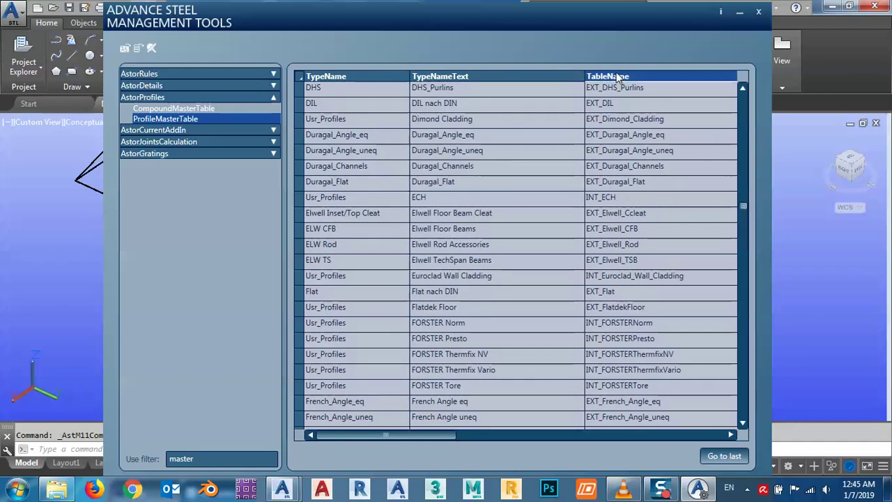
pyautogui.click(740, 12)
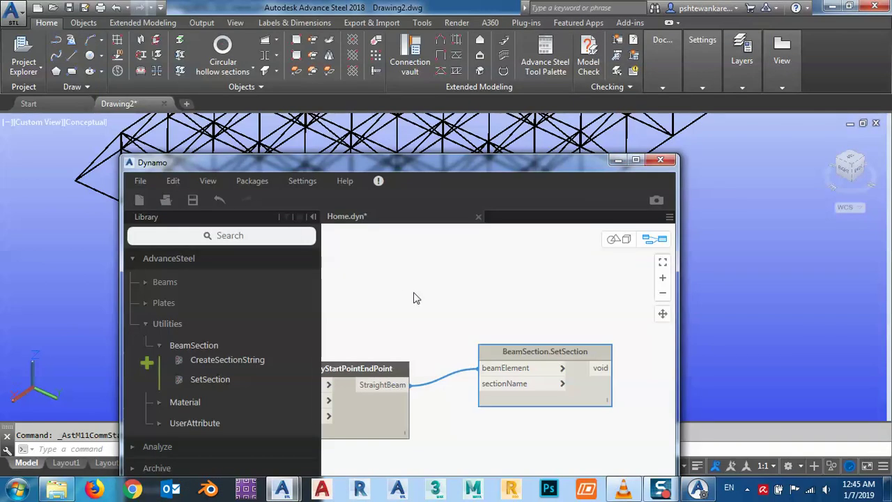
# - Add an empty Code Block node and place it above the StraightBeam and BeamSection.SetSection nodes
pyautogui.click(224, 238)
pyautogui.write('blo')
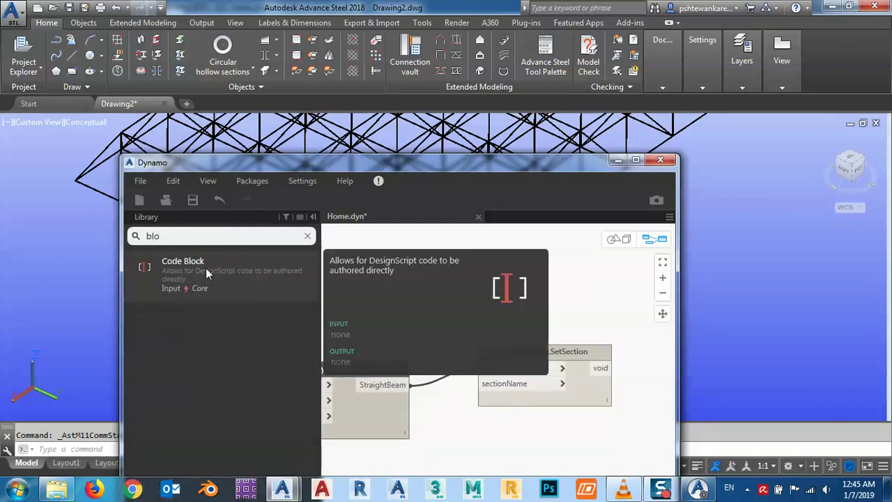
pyautogui.click(206, 267)
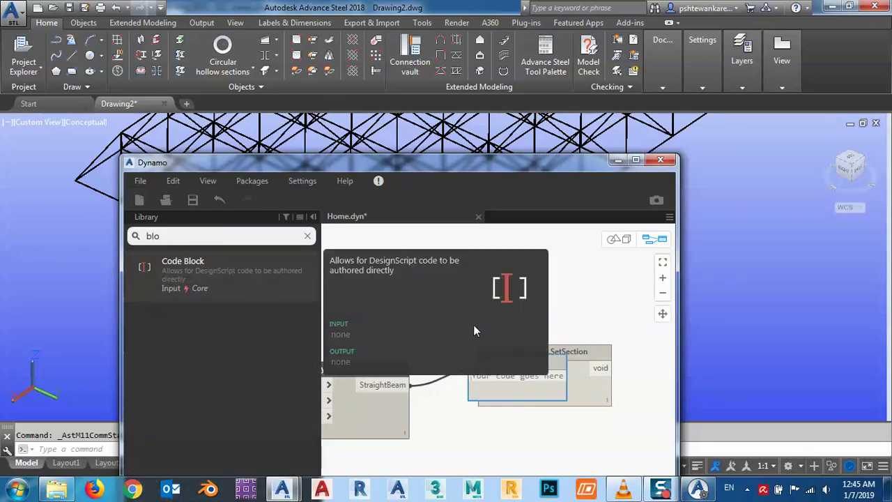
pyautogui.moveTo(550, 365); pyautogui.dragTo(441, 300)
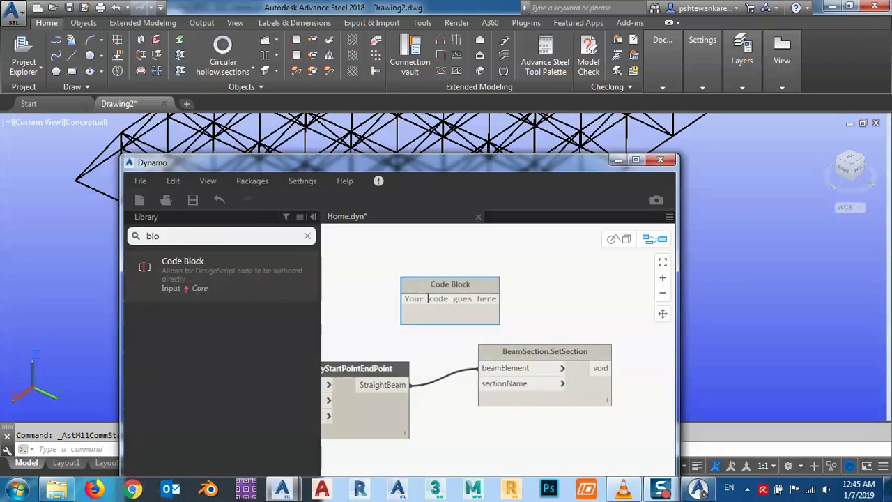
pyautogui.click(697, 493)
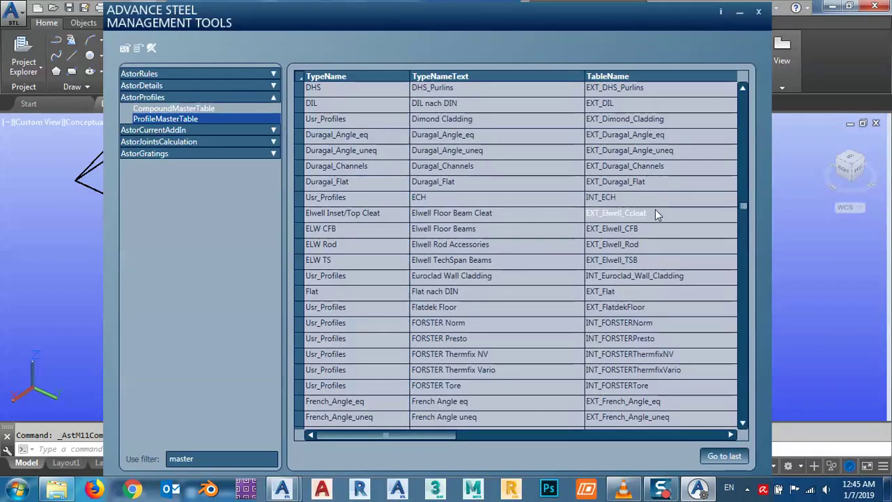
pyautogui.click(740, 12)
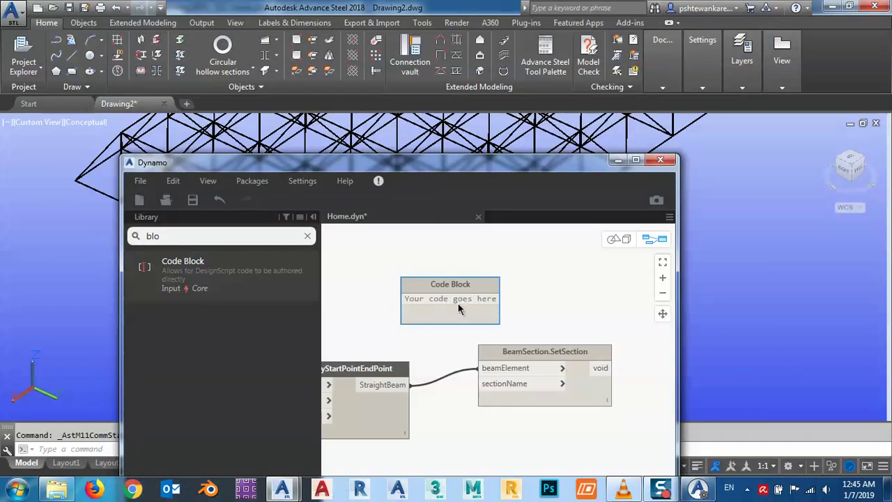
pyautogui.moveTo(471, 288); pyautogui.dragTo(457, 279)
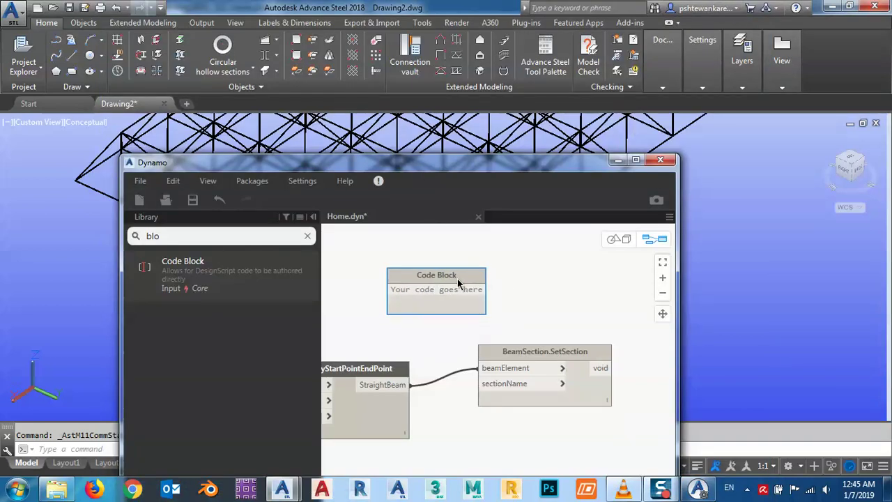
pyautogui.moveTo(552, 159); pyautogui.dragTo(559, 68)
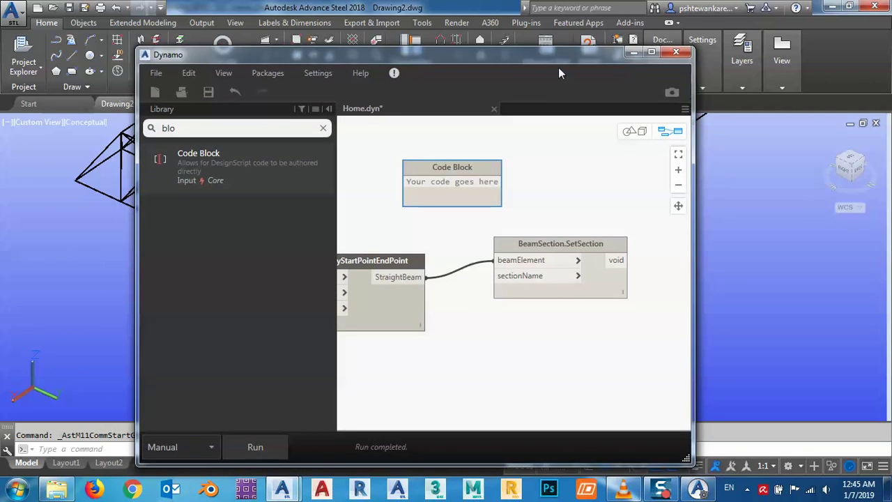
pyautogui.moveTo(471, 164); pyautogui.dragTo(464, 165)
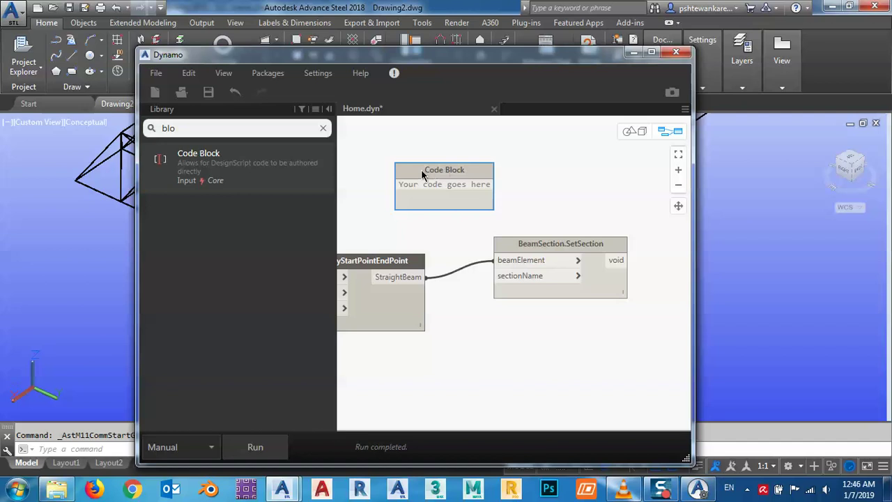
pyautogui.moveTo(421, 175); pyautogui.dragTo(461, 183)
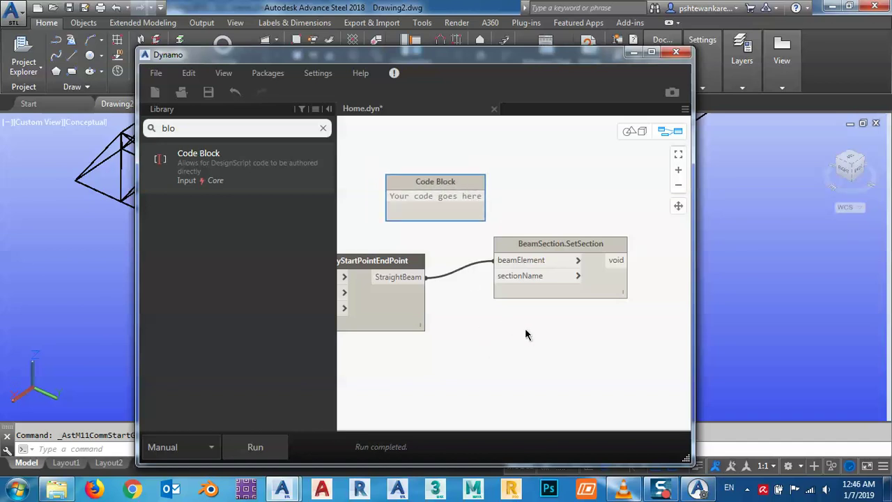
# - Close Dynamo without saving the changes to Home.dyn
pyautogui.click(677, 53)
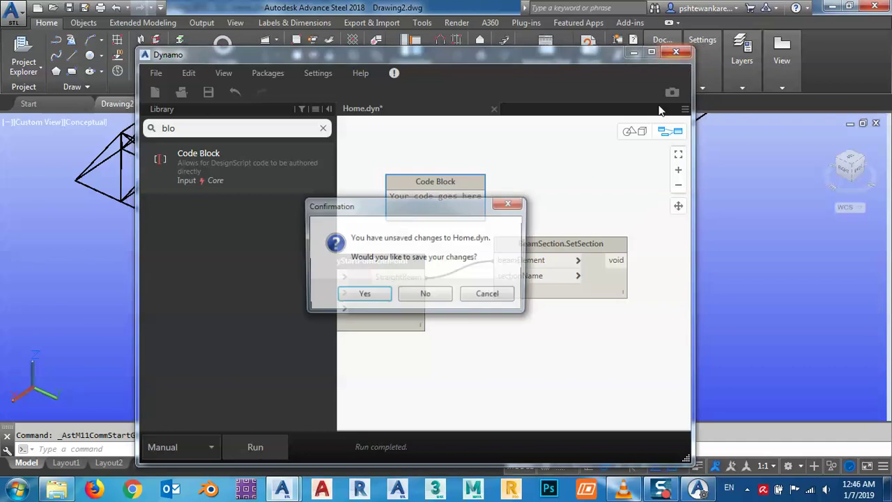
pyautogui.click(407, 300)
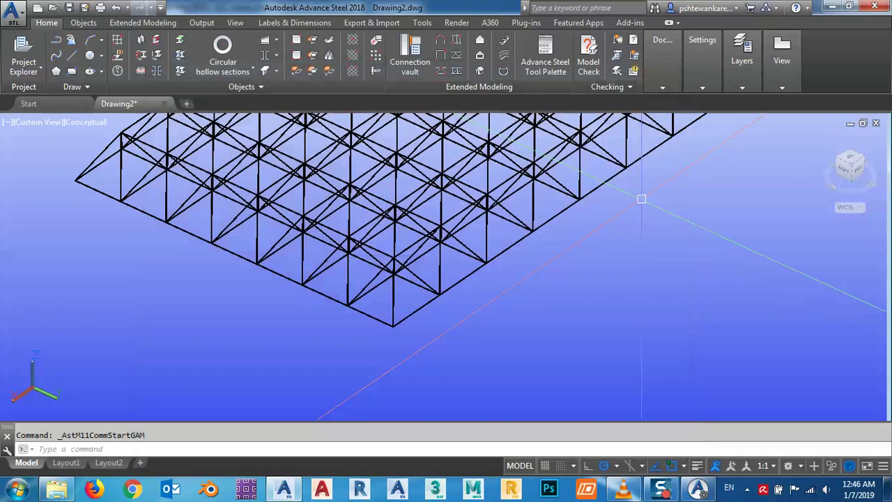
# - Examine the truss model in Advance Steel, looking closely at a joint where the circular members meet
pyautogui.moveTo(557, 286); pyautogui.dragTo(547, 333, button='middle')
pyautogui.scroll(-5, 478, 311)
pyautogui.moveTo(481, 325)
pyautogui.keyDown('shift'); pyautogui.mouseDown(button='middle')
pyautogui.moveTo(458, 281)
pyautogui.moveTo(460, 229)
pyautogui.moveTo(515, 332)
pyautogui.moveTo(474, 356)
pyautogui.moveTo(490, 324)
pyautogui.mouseUp(button='middle'); pyautogui.keyUp('shift')
pyautogui.scroll(10, 369, 252)
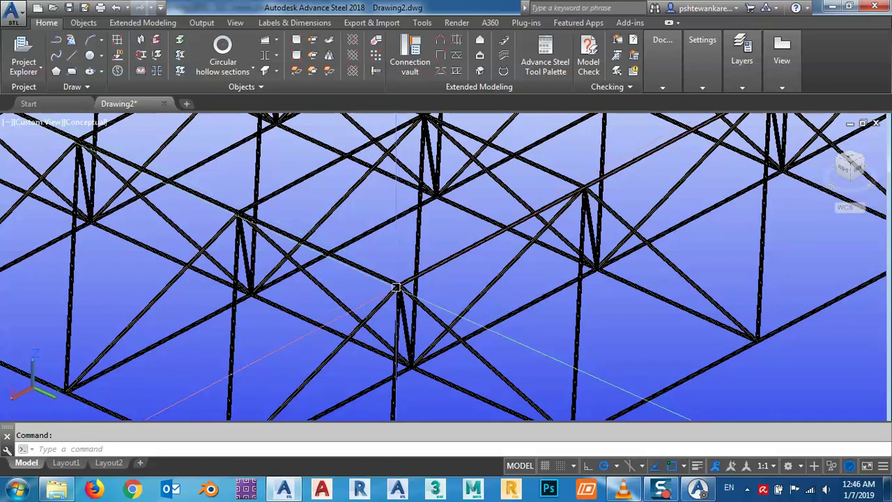
pyautogui.scroll(2, 395, 286)
pyautogui.scroll(3, 396, 285)
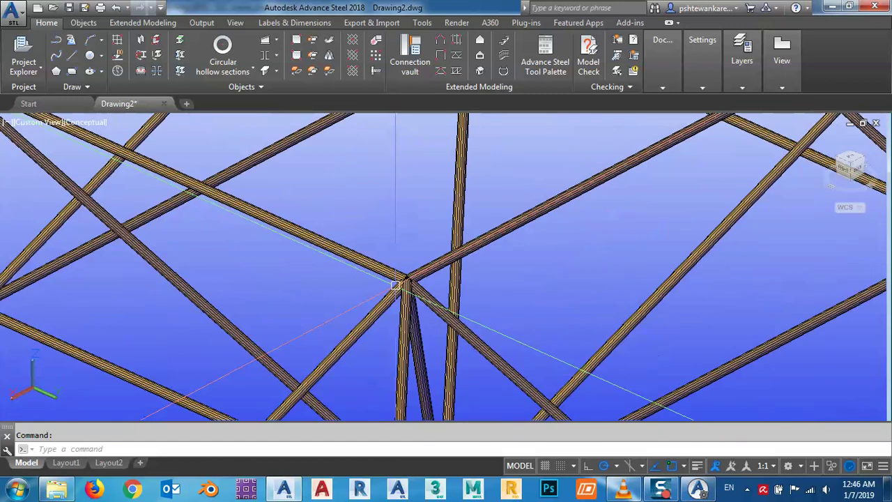
pyautogui.scroll(-5, 402, 282)
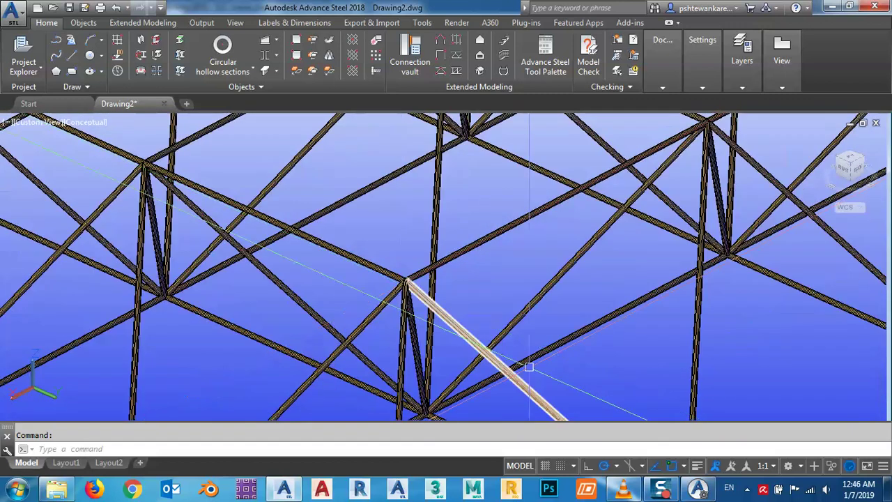